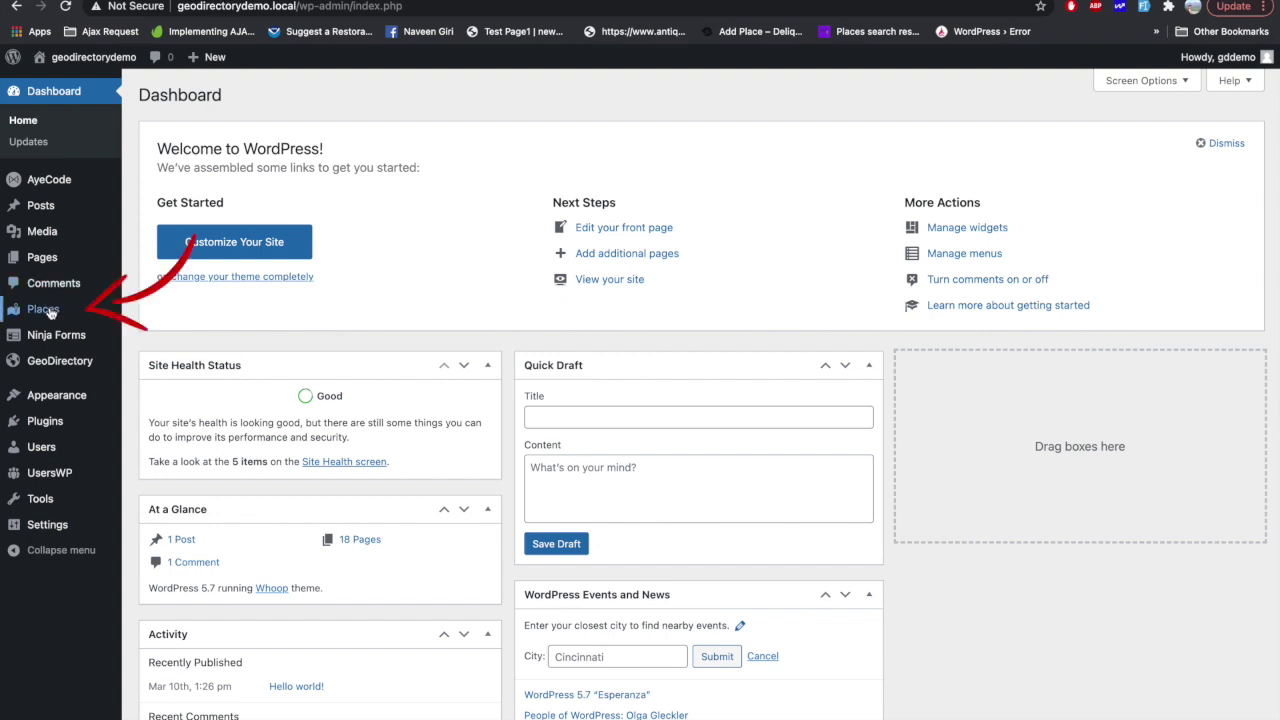
# Open the GeoDirectory dashboard and review its listing, review and user statistics with the chart.
pyautogui.moveTo(58, 311)
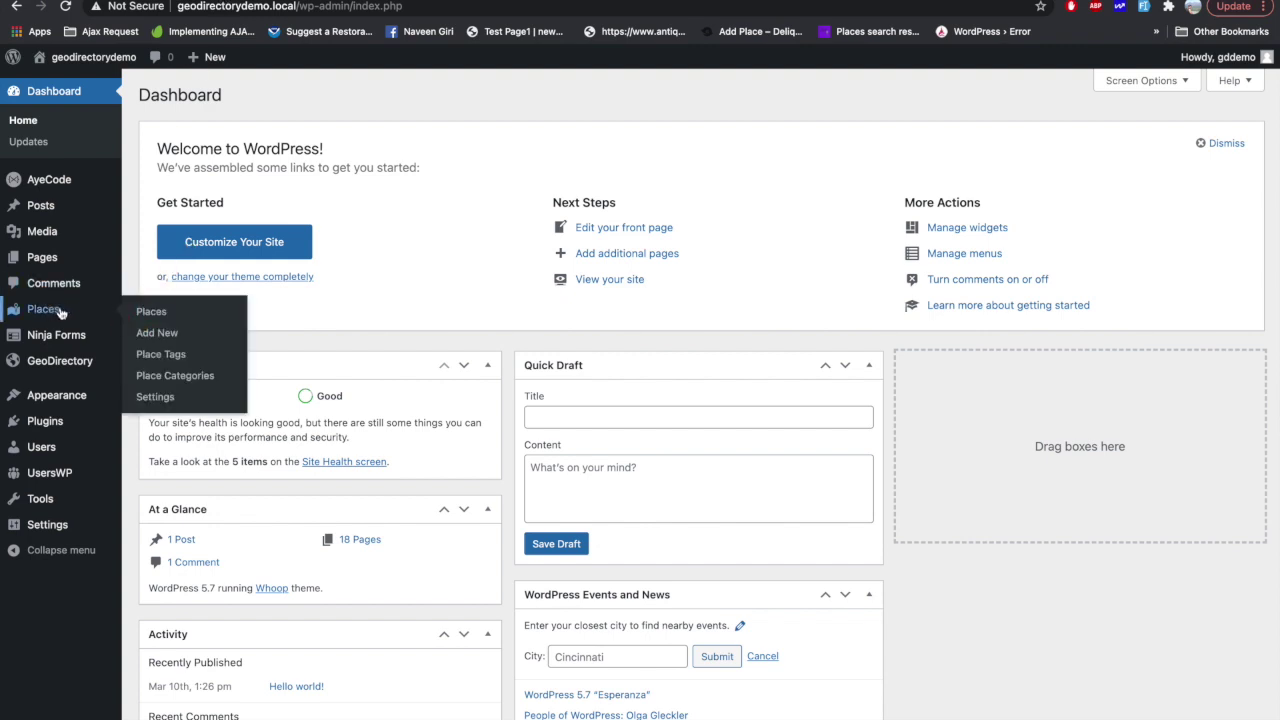
pyautogui.moveTo(50, 369)
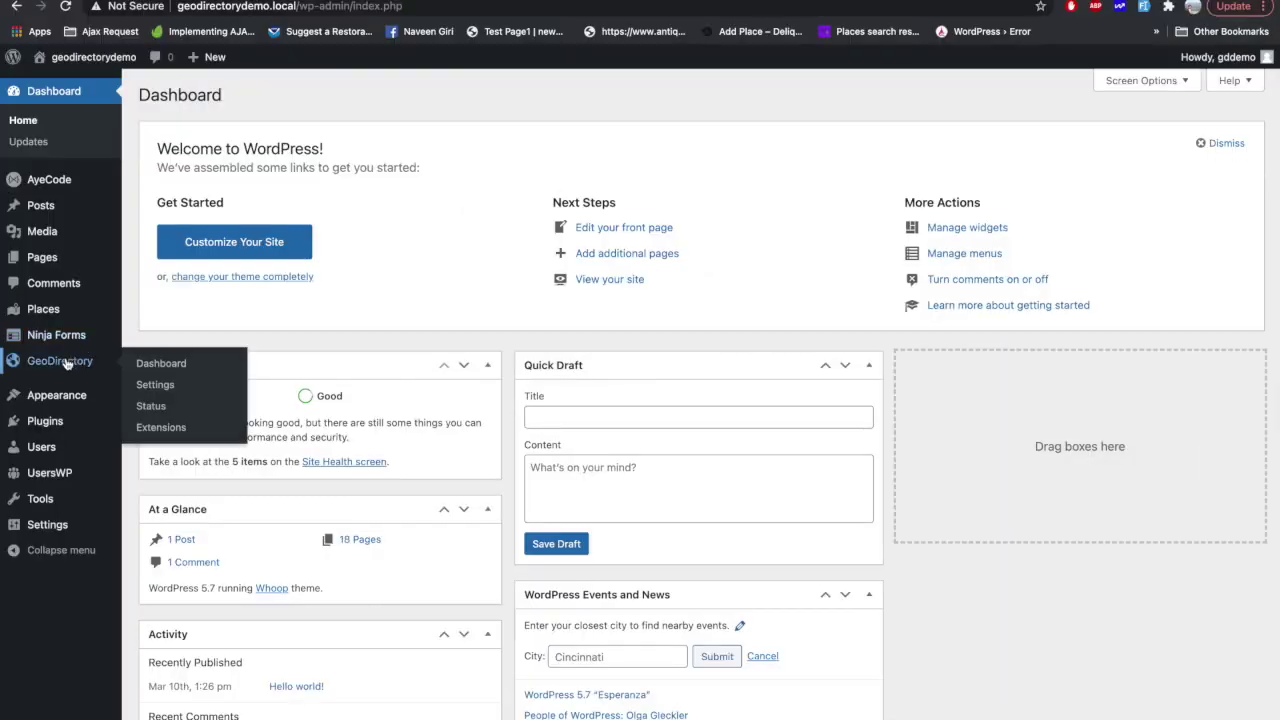
pyautogui.click(66, 361)
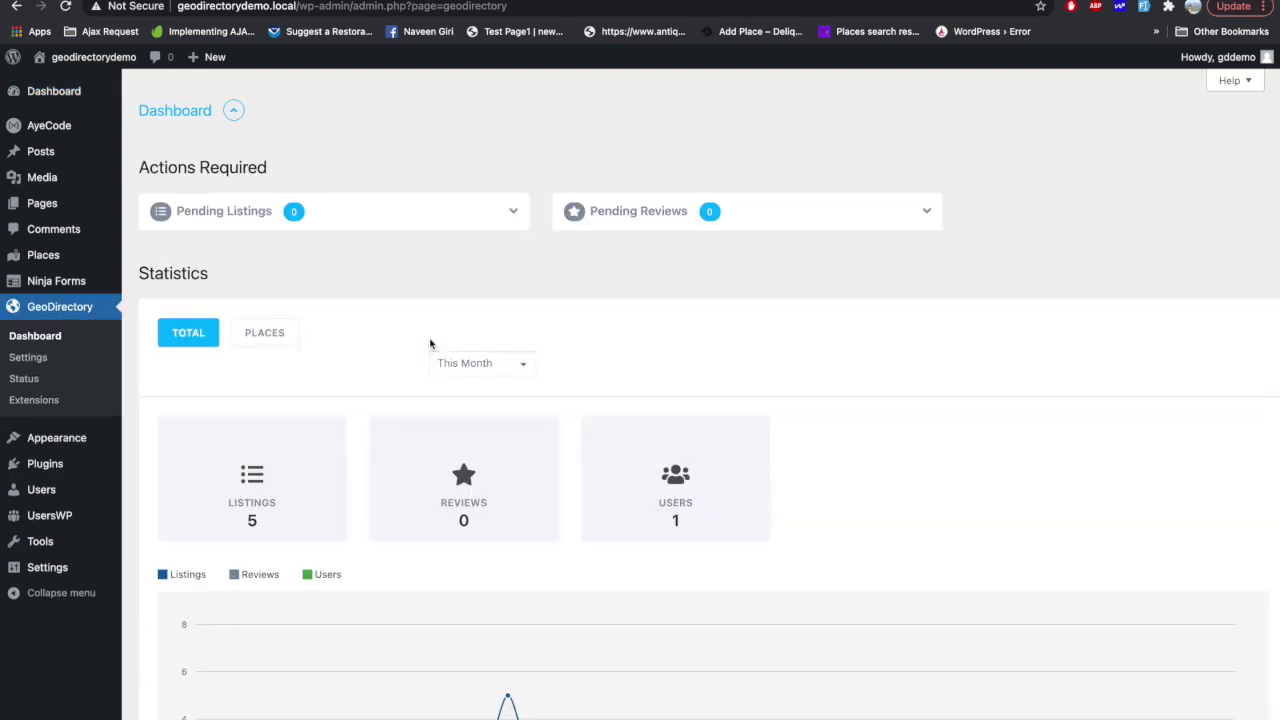
pyautogui.scroll(-3, 430, 344)
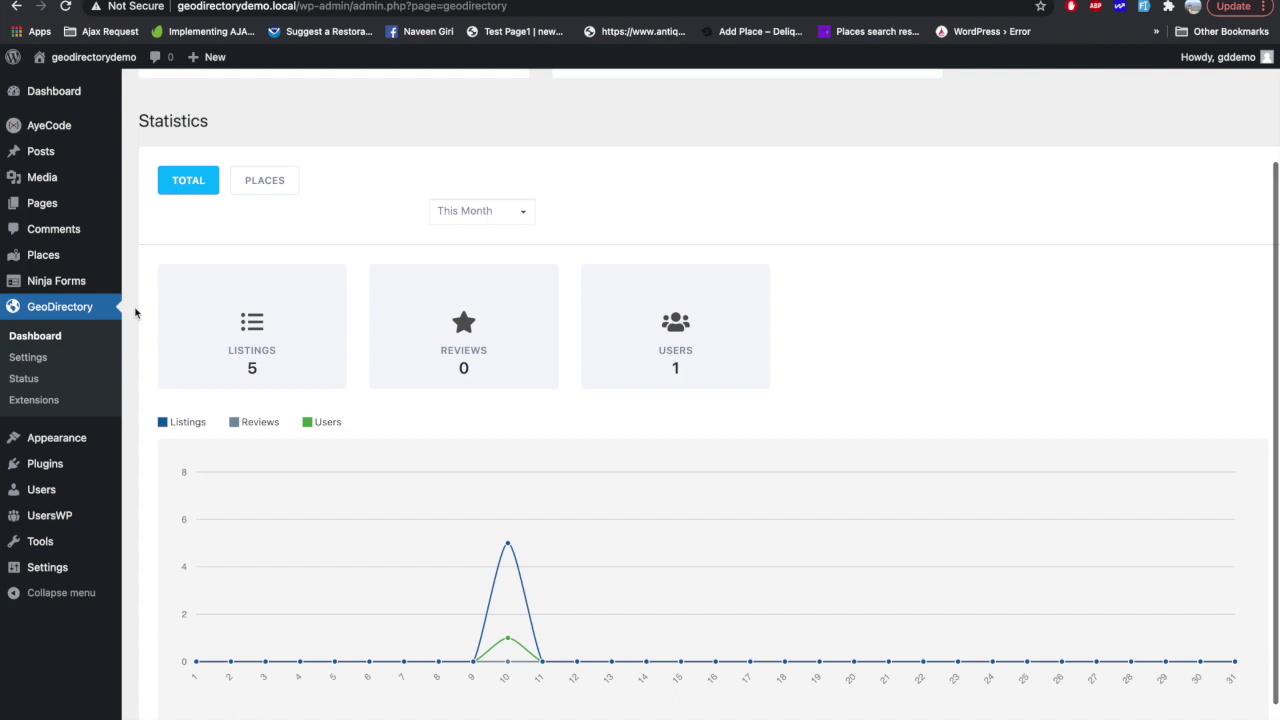
pyautogui.scroll(-1, 290, 343)
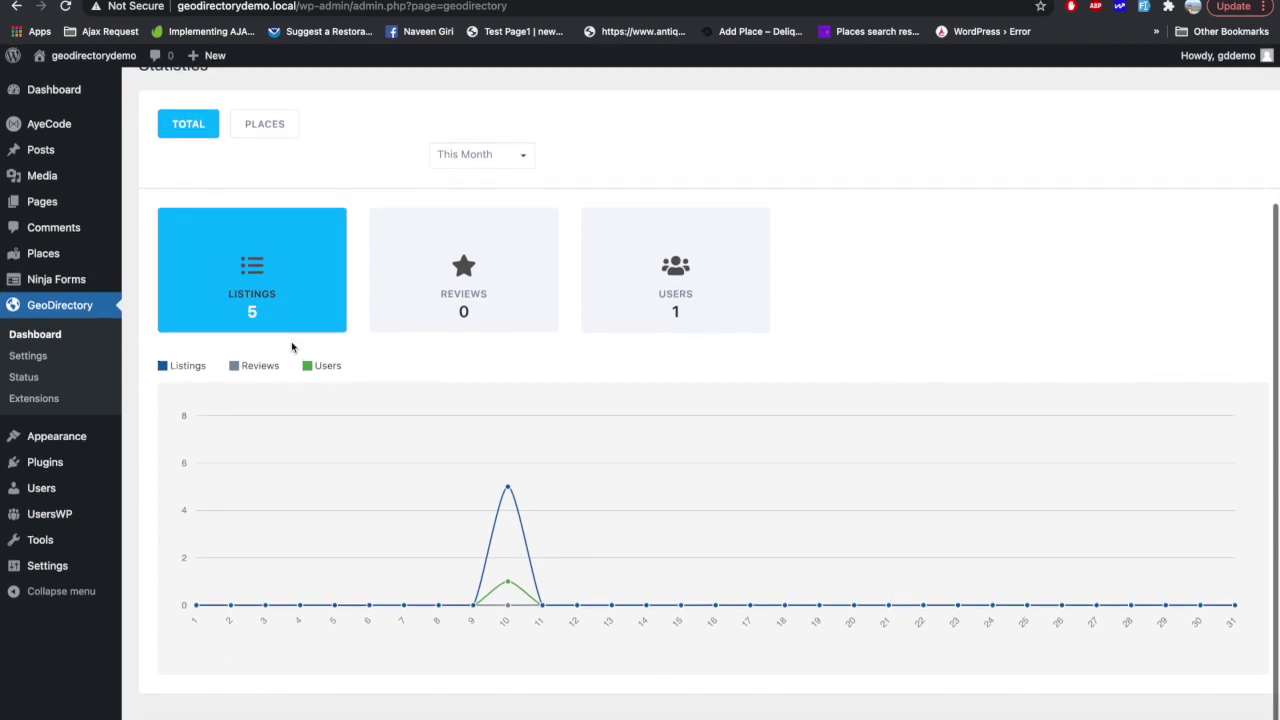
# Limit the dashboard statistics to the This Week period and show them for Places.
pyautogui.scroll(2, 290, 345)
pyautogui.click(489, 270)
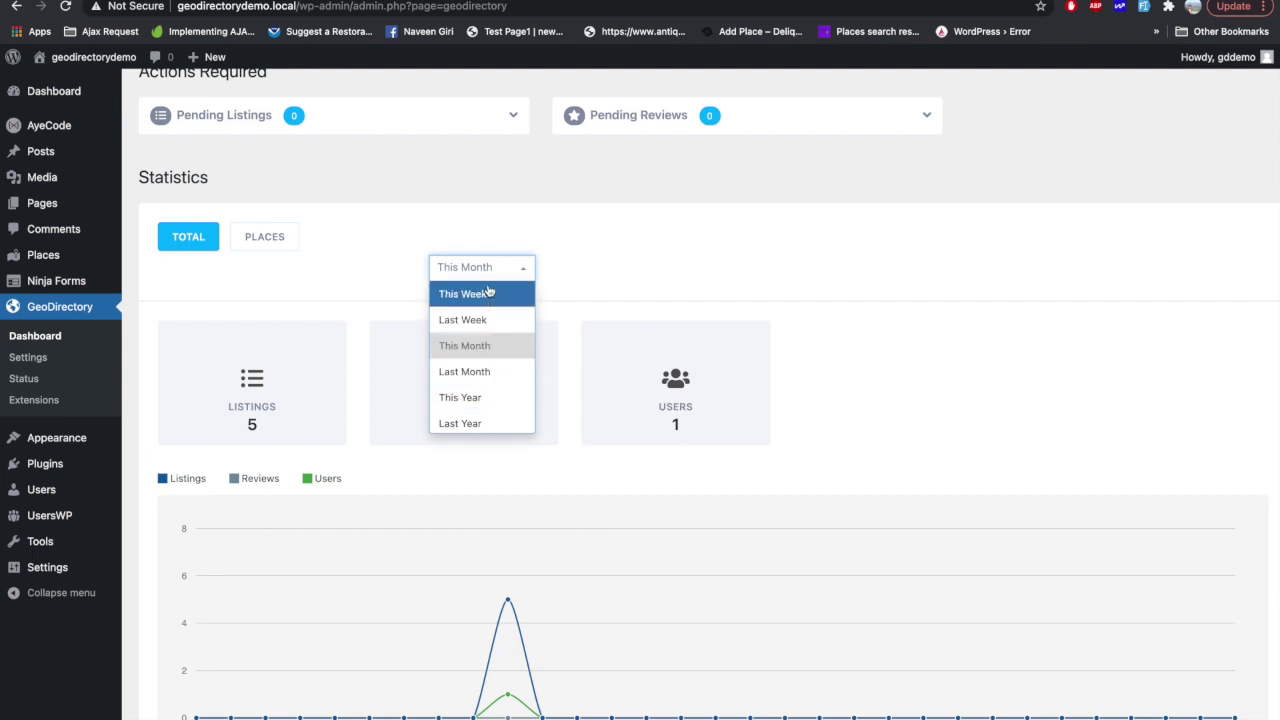
pyautogui.click(488, 294)
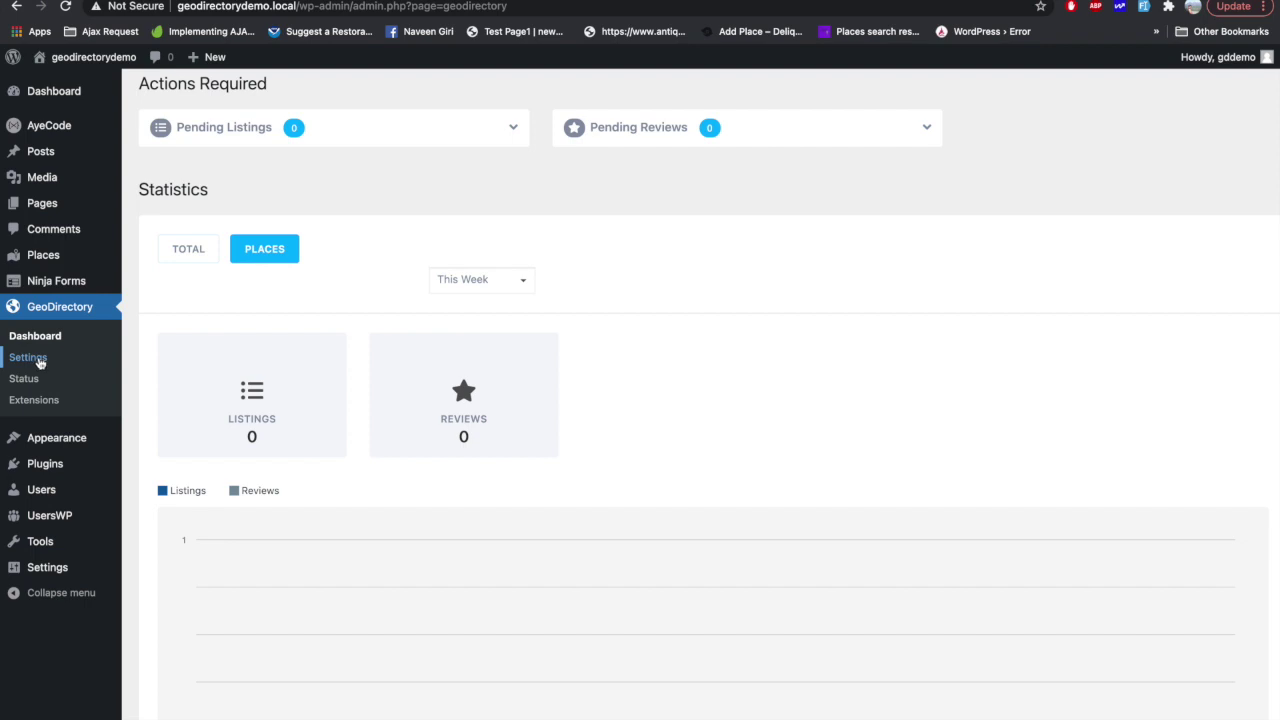
# Open the GeoDirectory general settings and set the Maps API to Google Maps API.
pyautogui.click(30, 358)
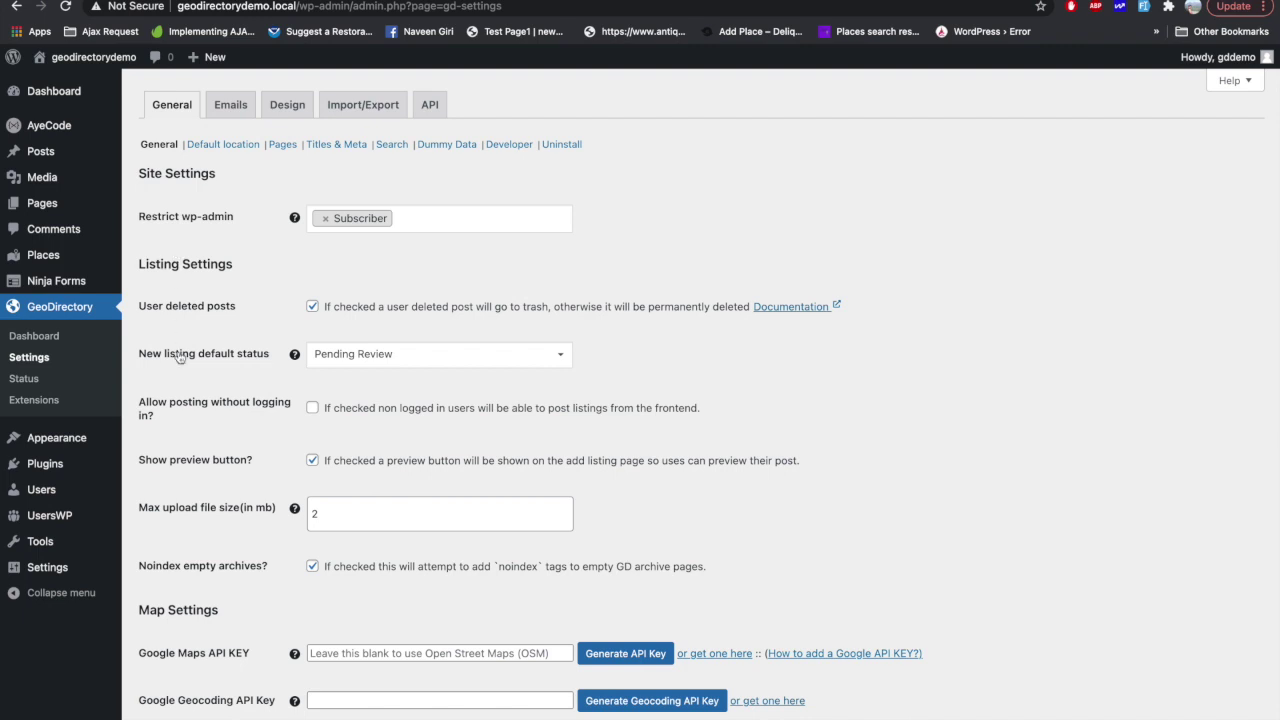
pyautogui.scroll(-1, 178, 357)
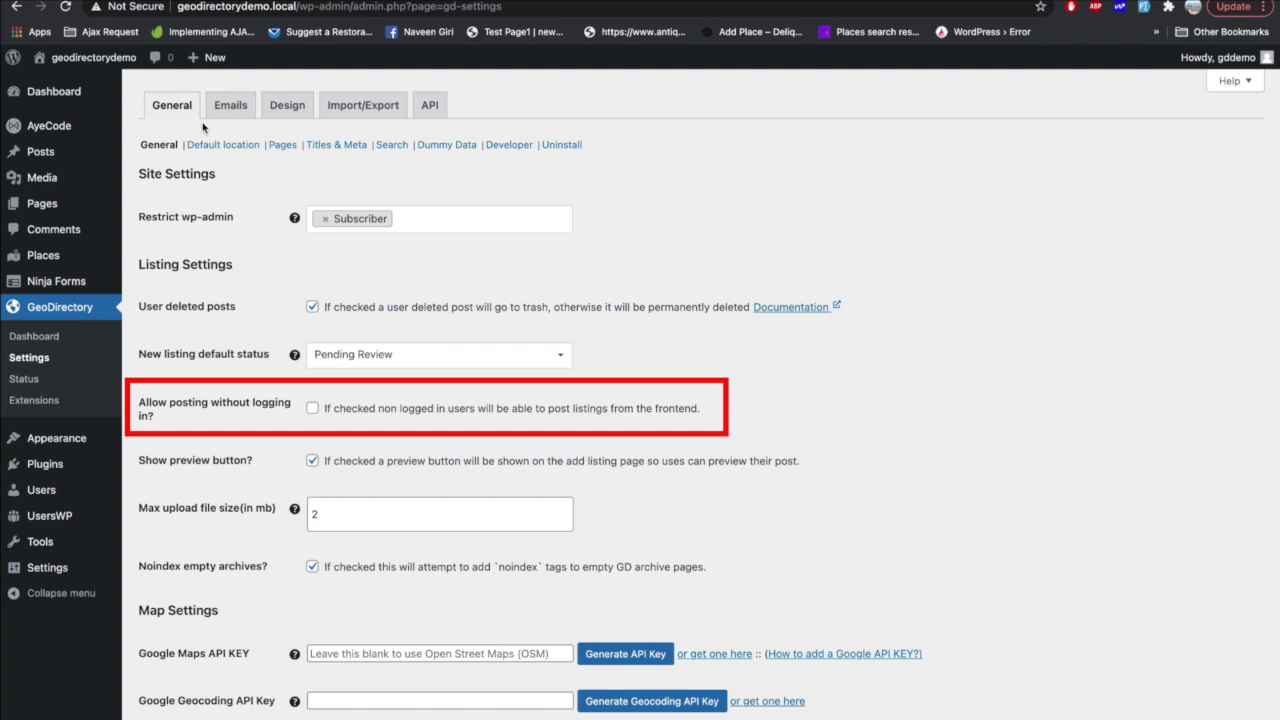
pyautogui.scroll(-3, 228, 478)
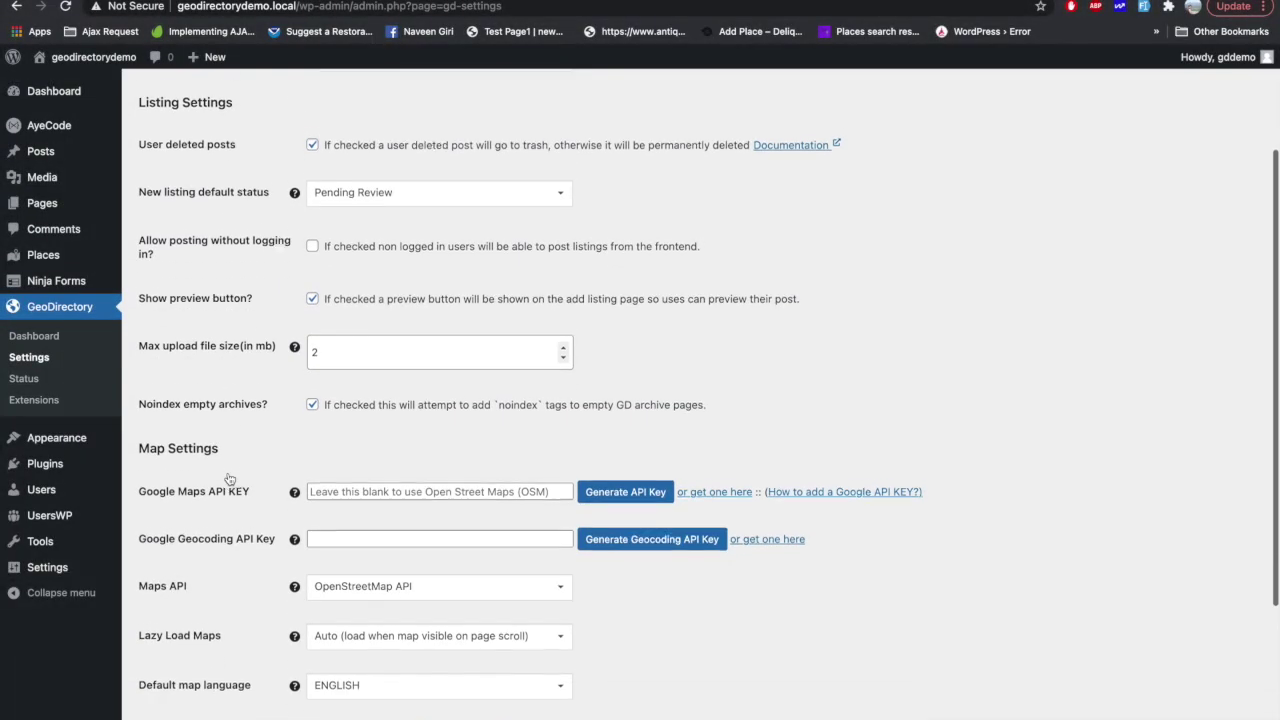
pyautogui.scroll(-2, 228, 472)
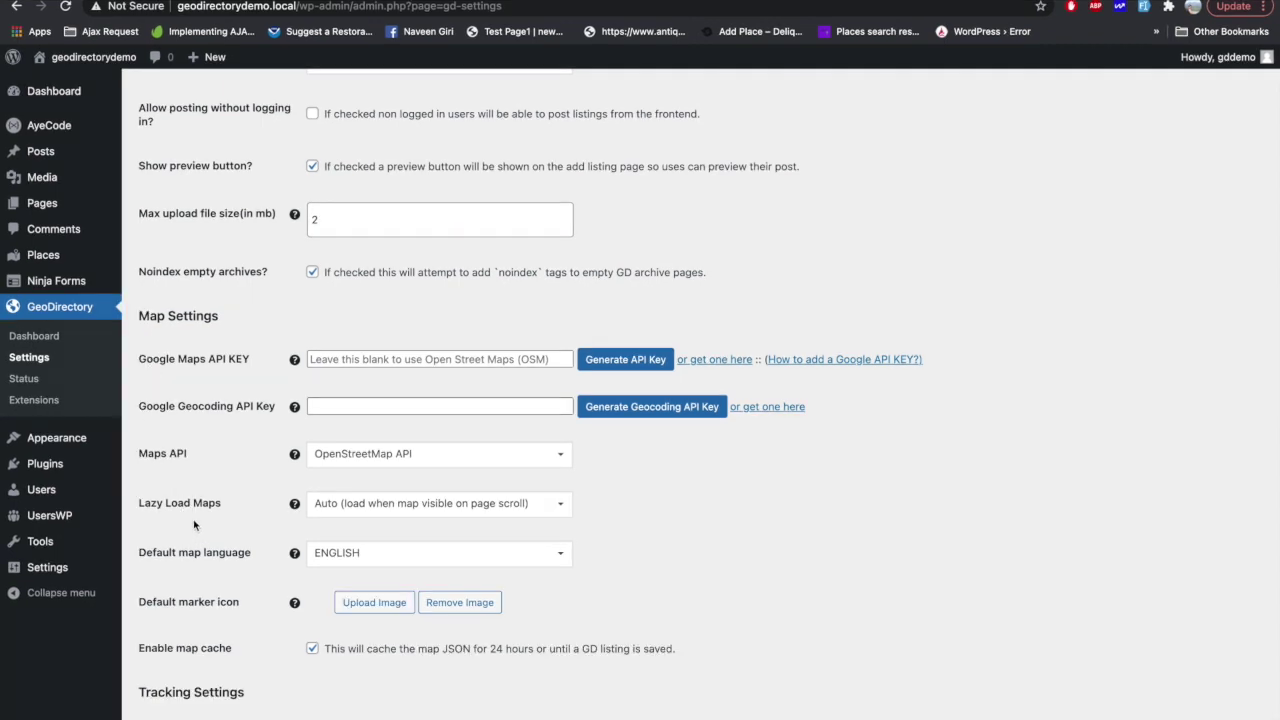
pyautogui.click(355, 455)
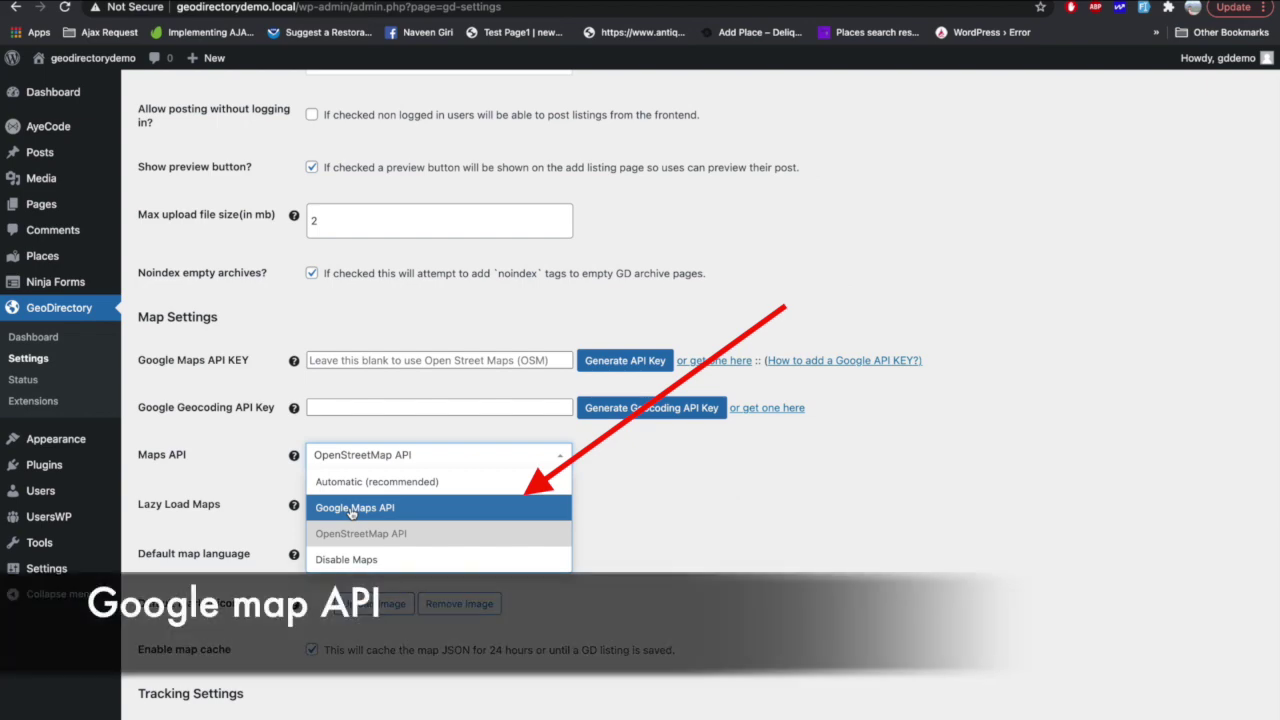
pyautogui.click(352, 508)
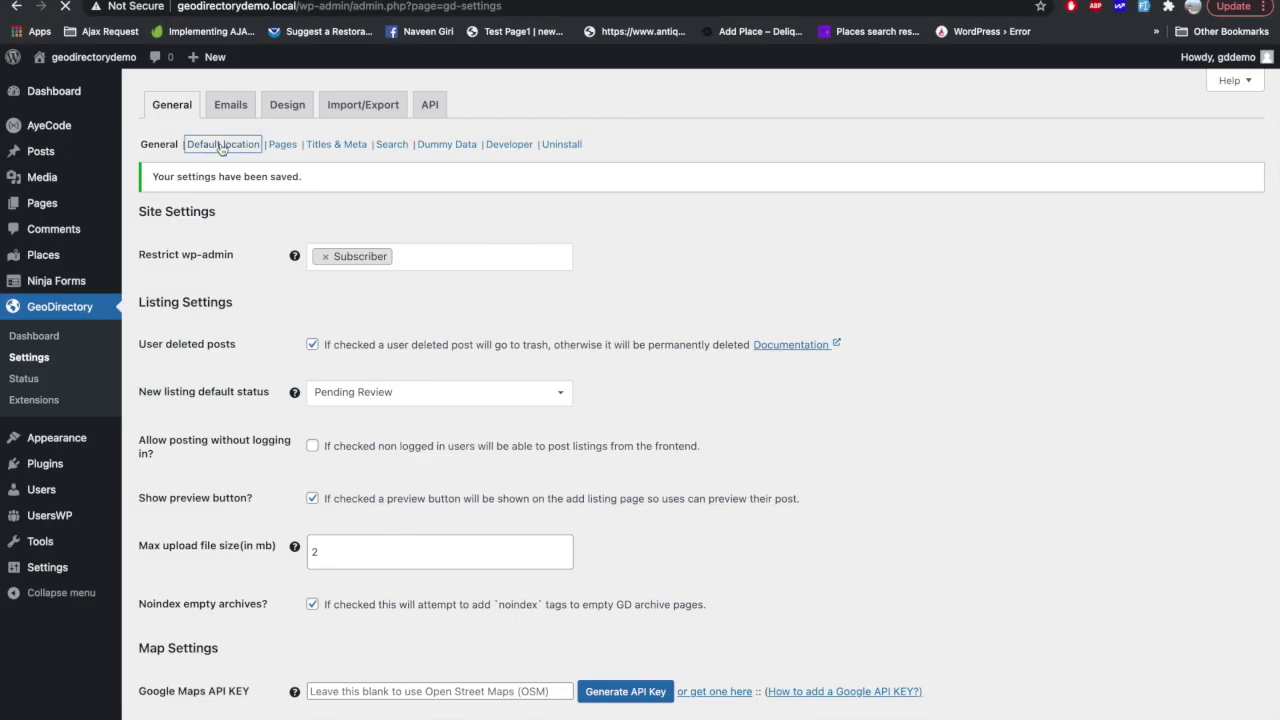
# Open the default location settings and examine the city, region, country, coordinate and map options.
pyautogui.click(222, 145)
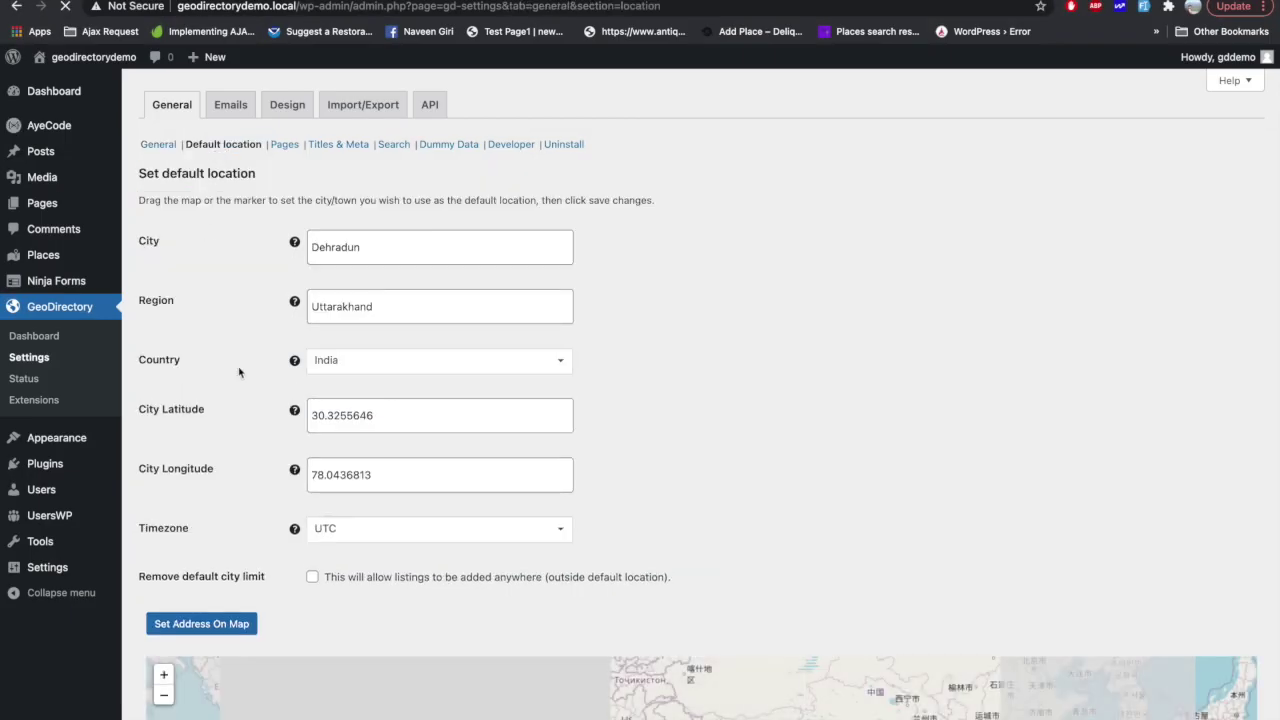
pyautogui.scroll(-3, 238, 372)
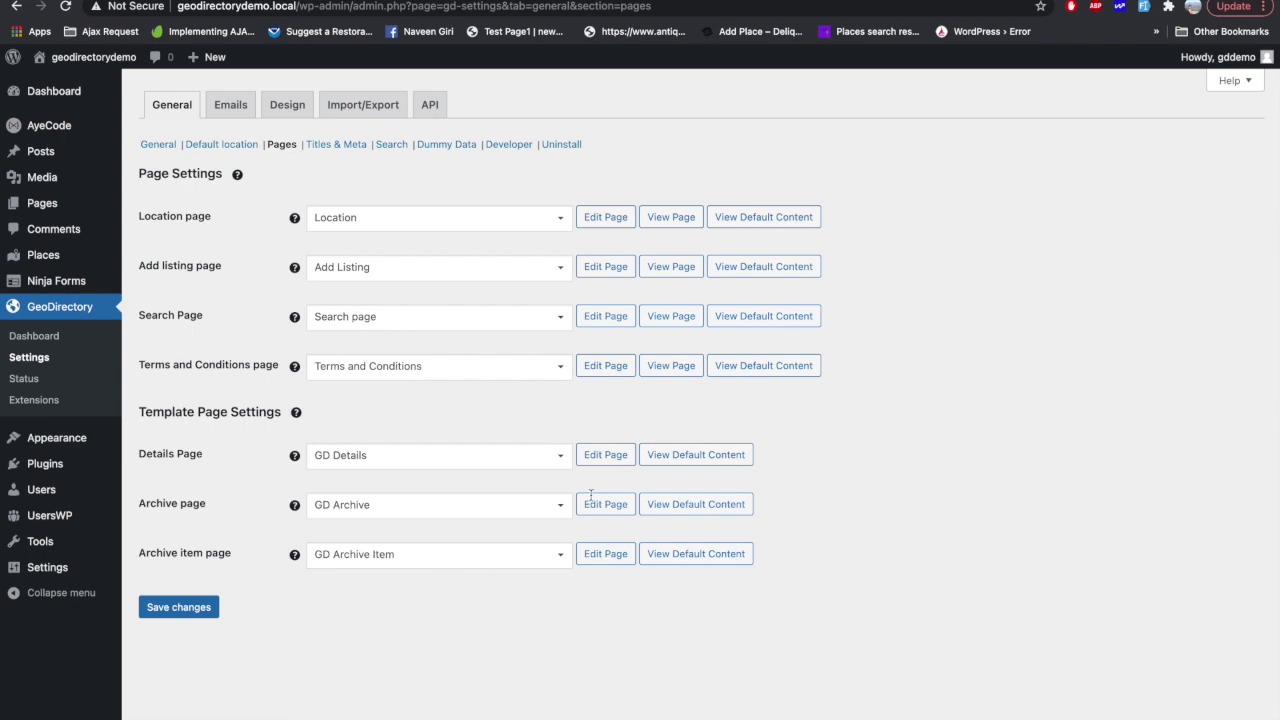
# View the default content of the Details page and Archive page templates in the page settings.
pyautogui.click(676, 455)
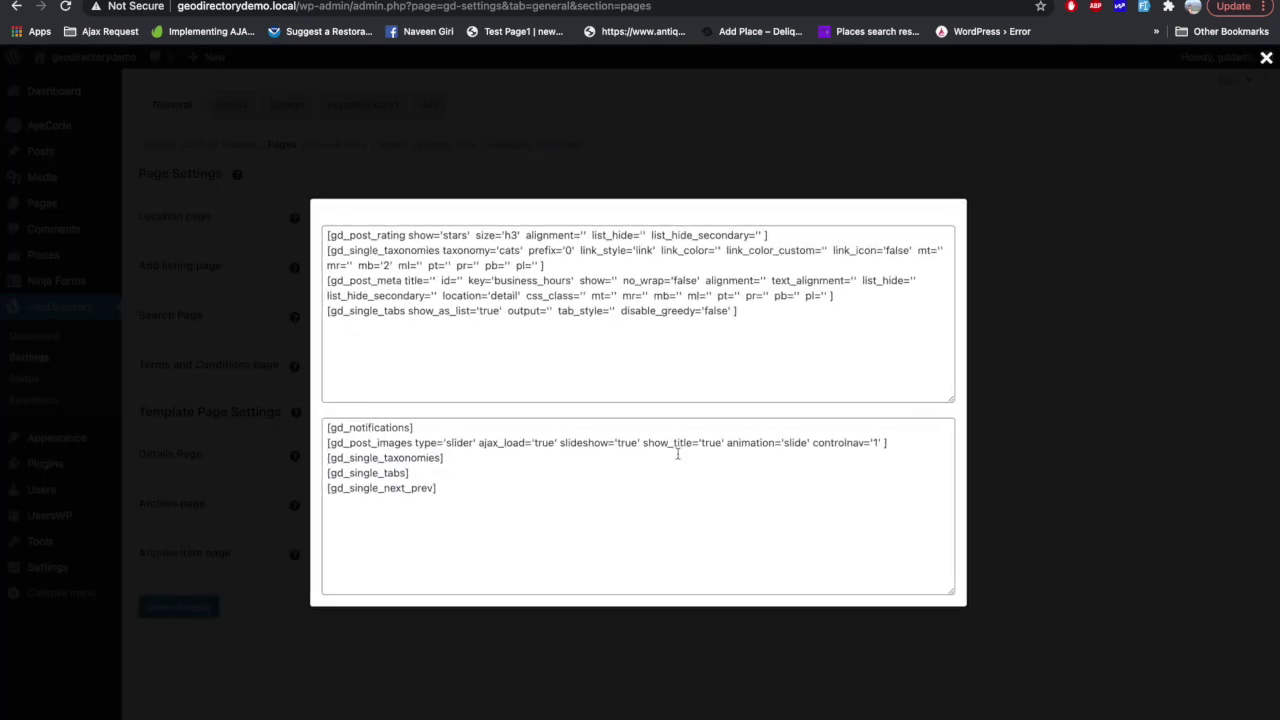
pyautogui.click(269, 500)
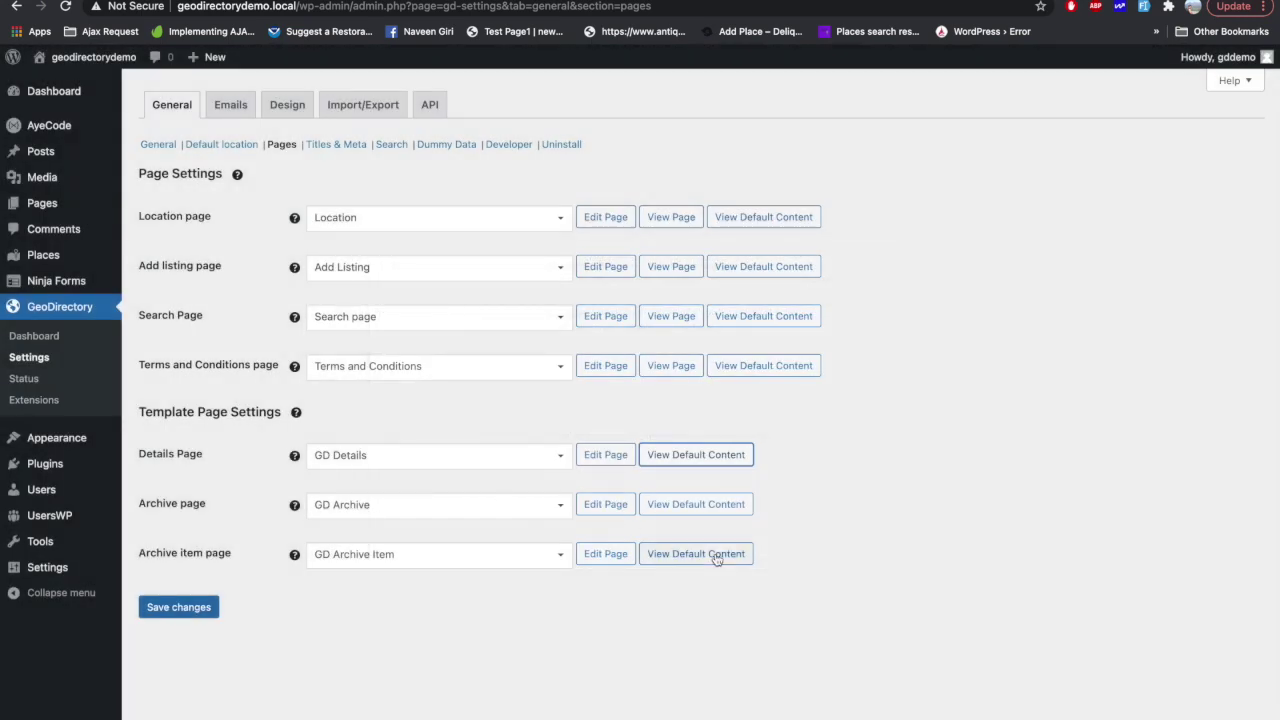
pyautogui.click(704, 512)
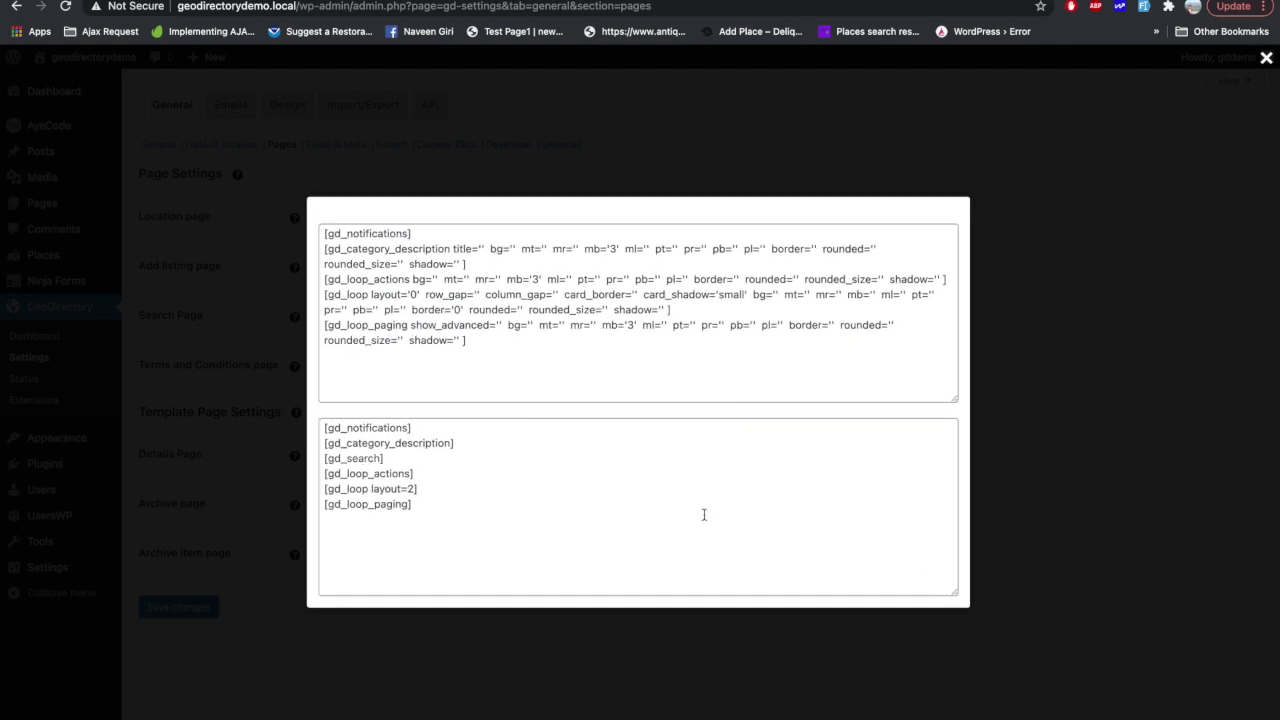
pyautogui.click(597, 654)
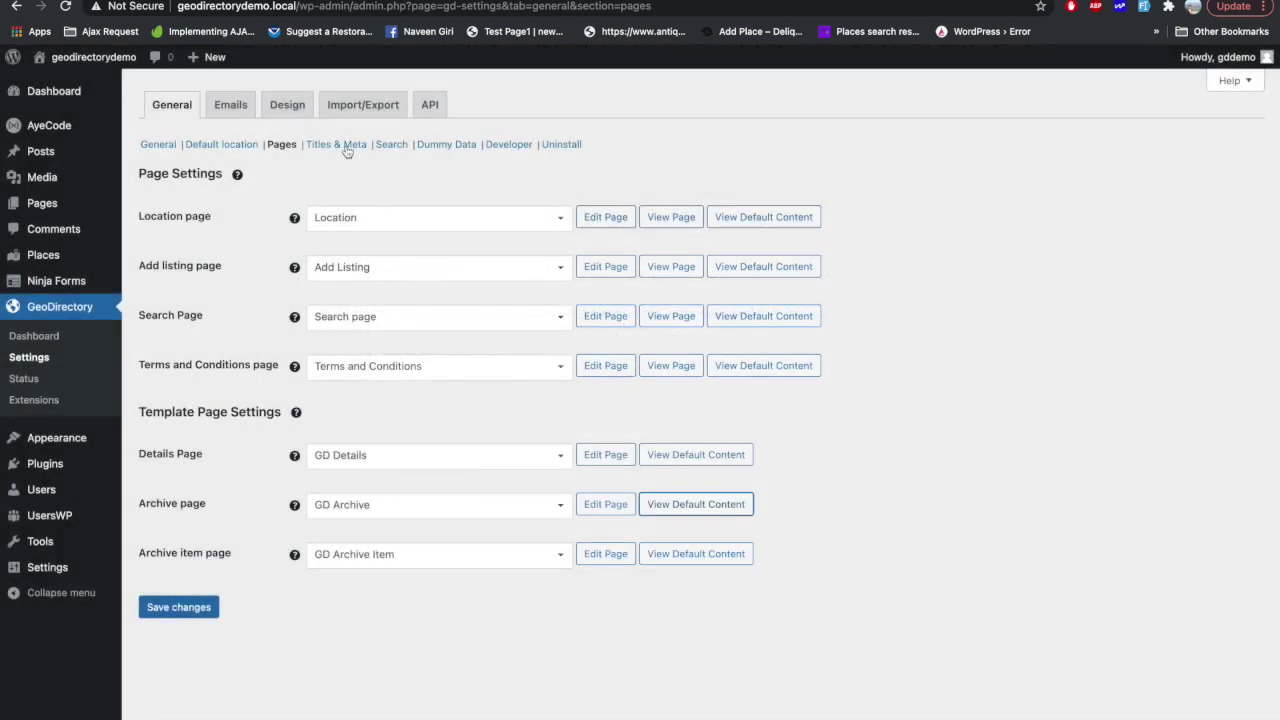
# Look through the page choices offered for the Search page and the Add listing page without changing them.
pyautogui.click(367, 320)
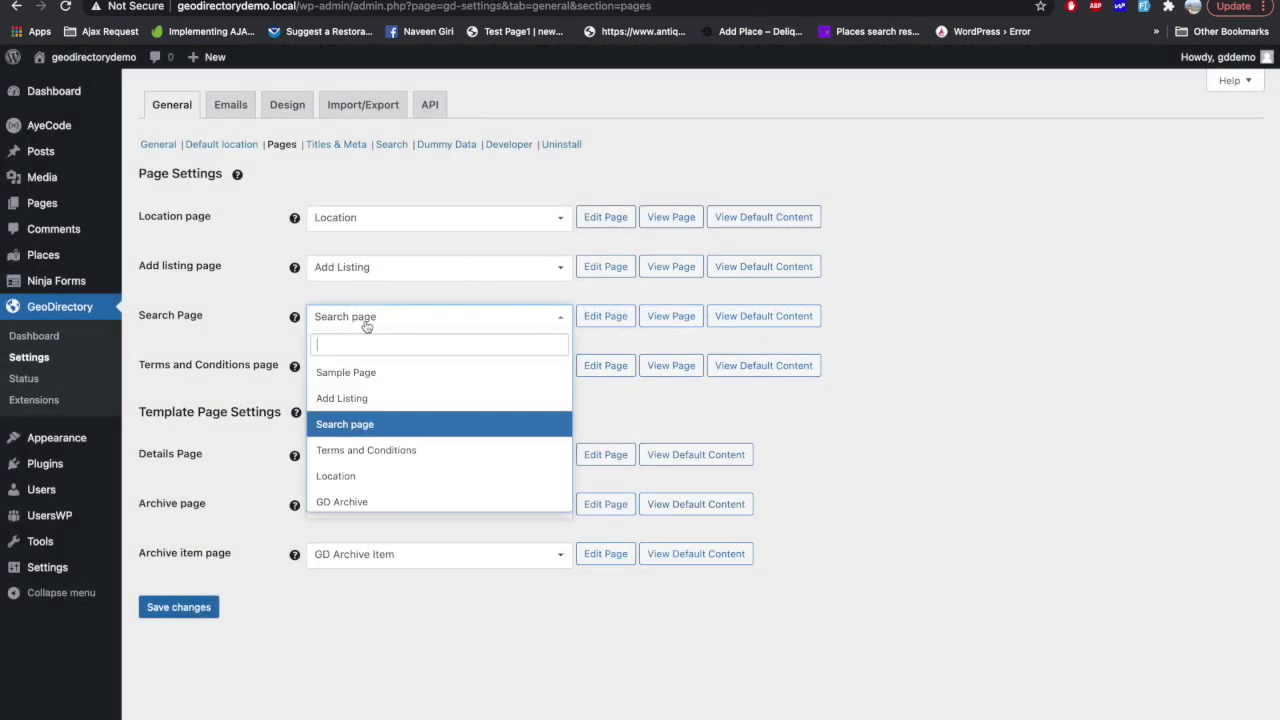
pyautogui.click(369, 316)
pyautogui.click(376, 278)
pyautogui.click(378, 280)
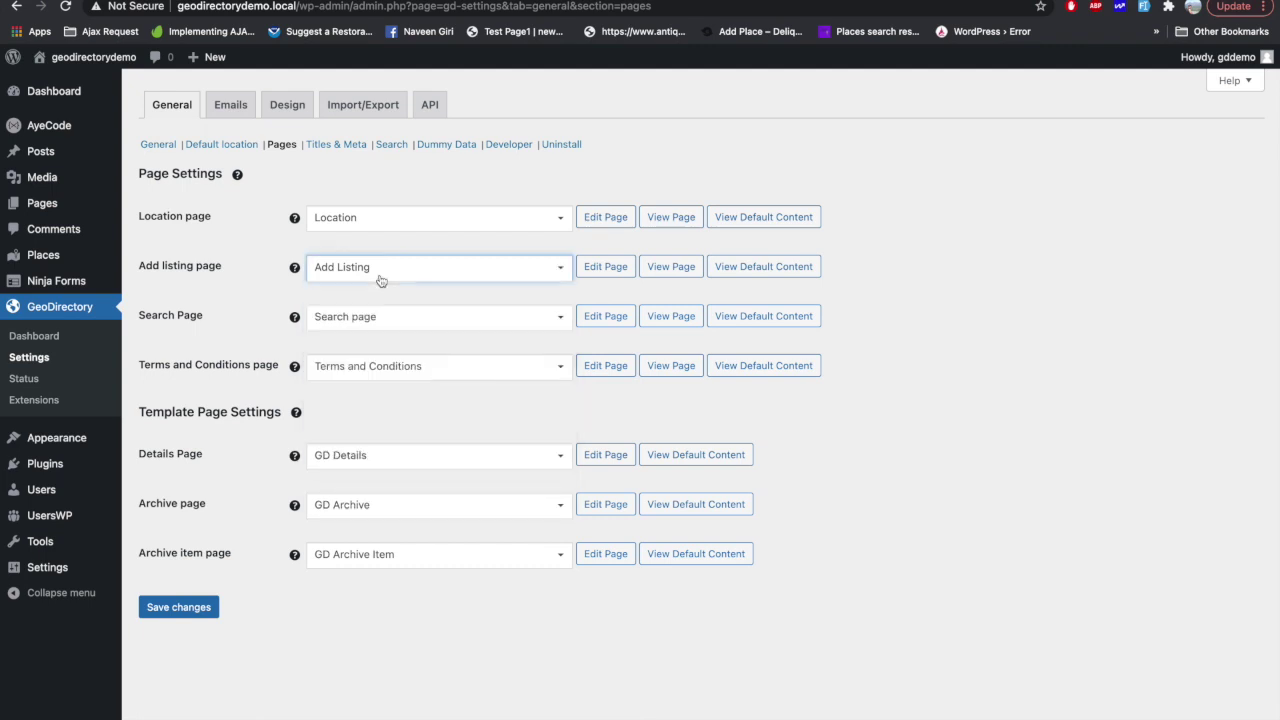
# Open the Titles & Meta settings and examine the title and meta templates for each GeoDirectory page type.
pyautogui.click(340, 146)
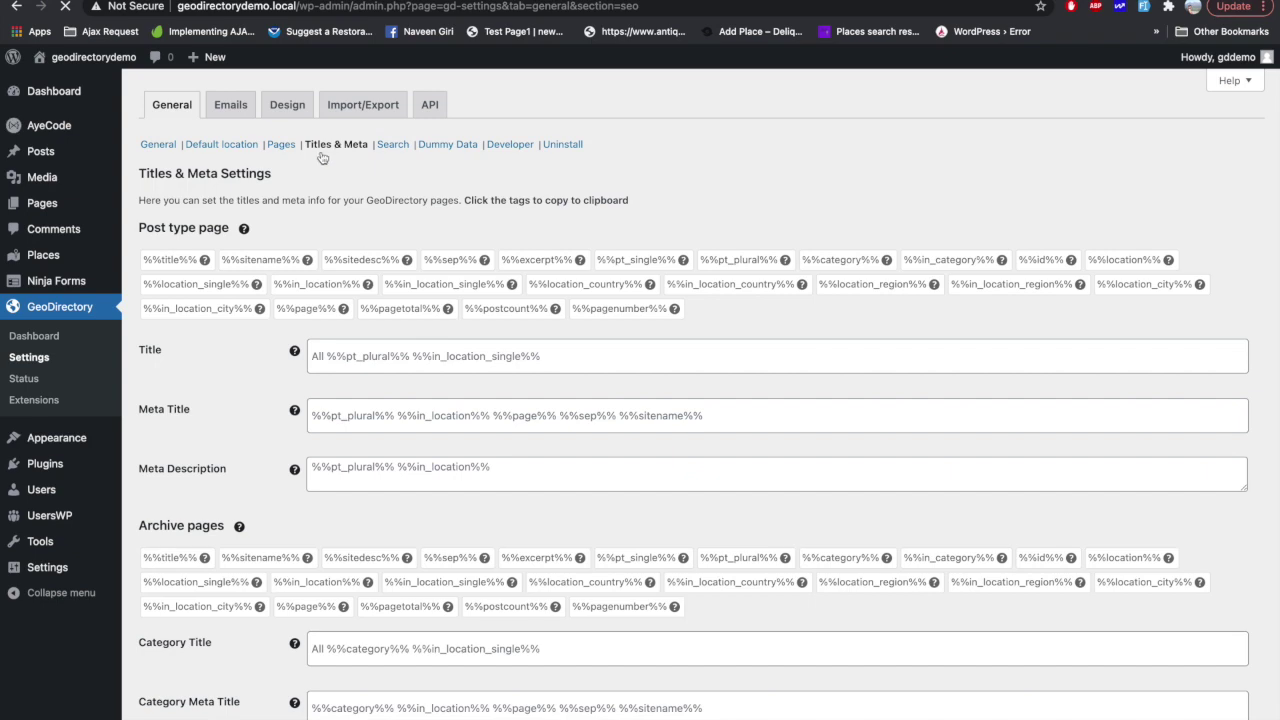
pyautogui.scroll(-1, 216, 246)
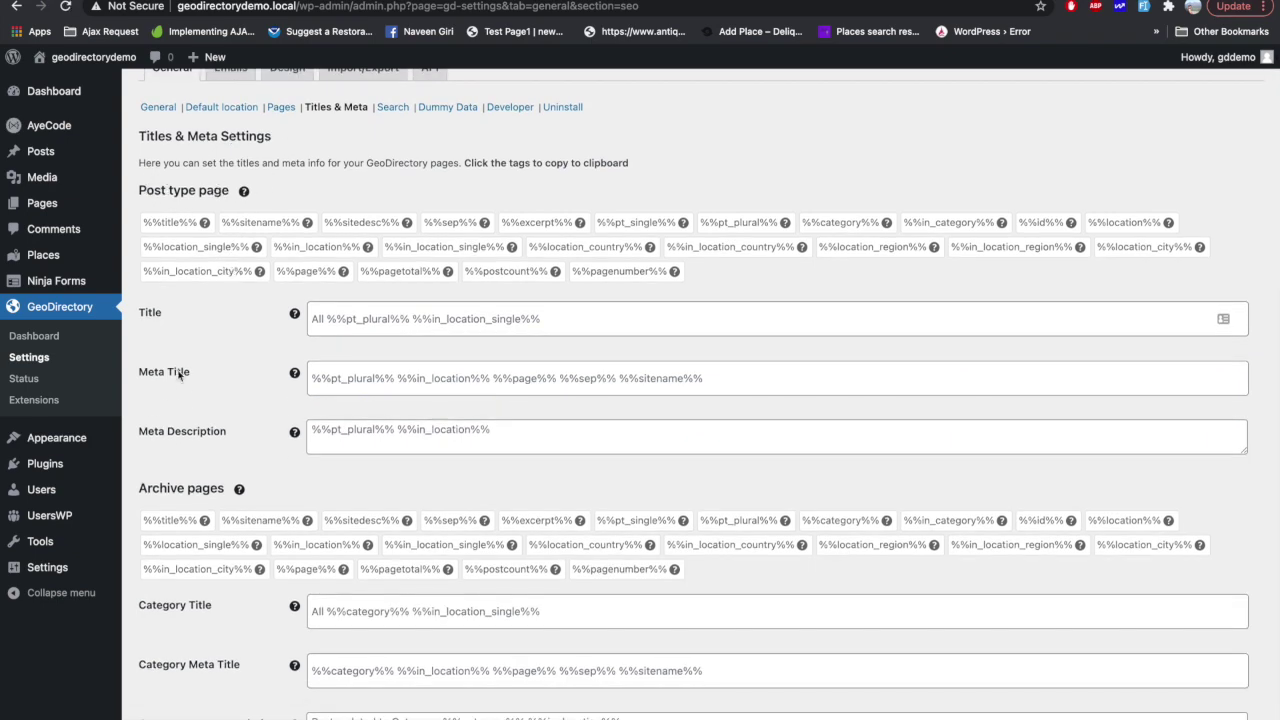
pyautogui.scroll(-5, 177, 385)
pyautogui.scroll(-15, 177, 393)
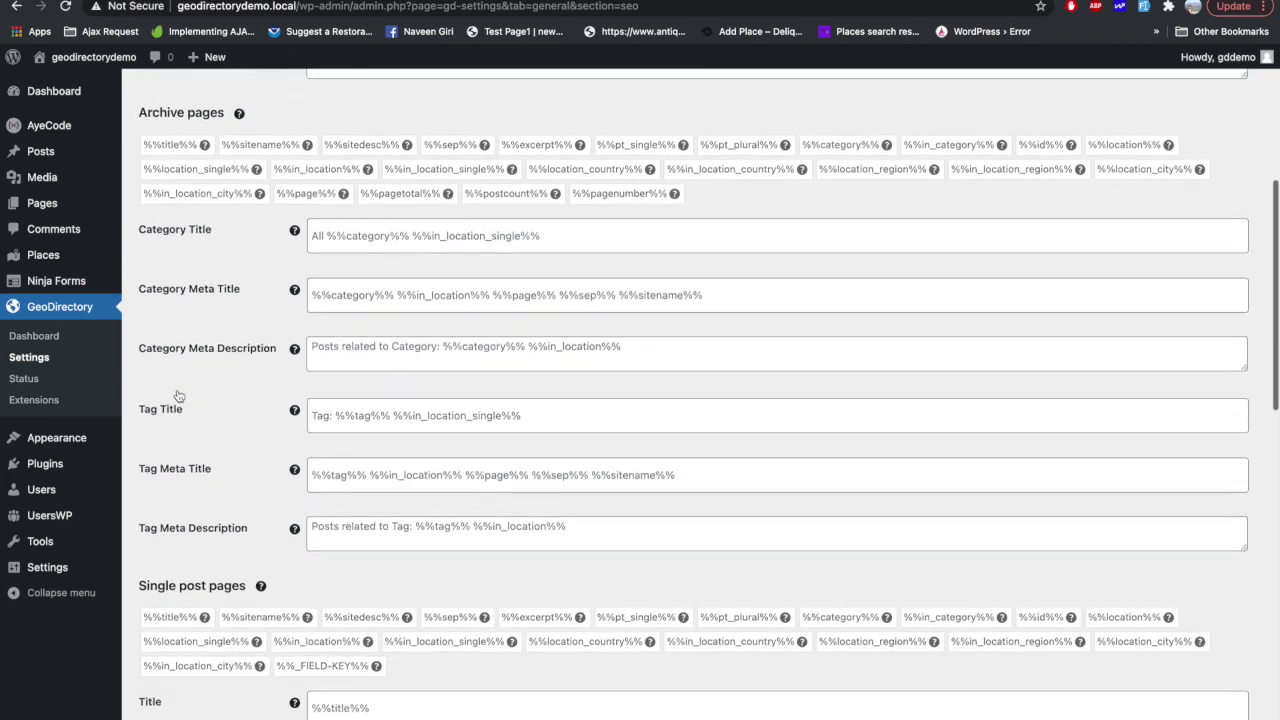
pyautogui.scroll(-15, 177, 390)
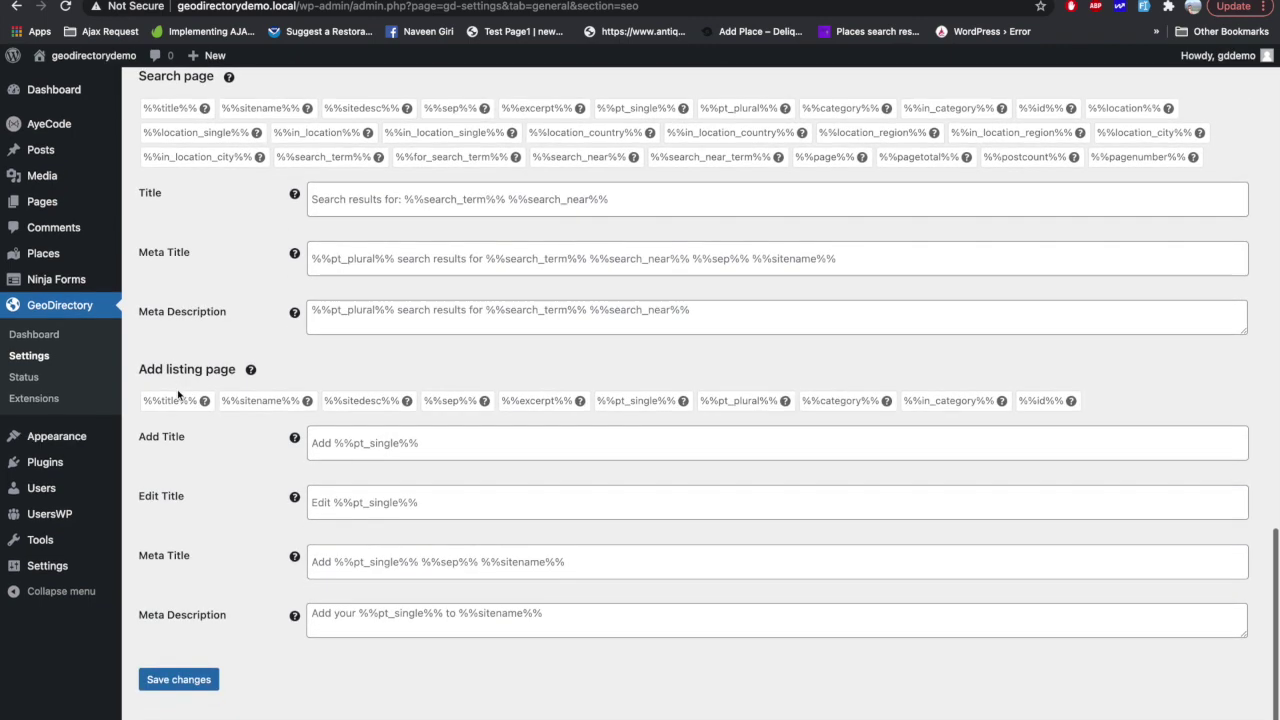
pyautogui.scroll(12, 177, 393)
pyautogui.scroll(20, 177, 394)
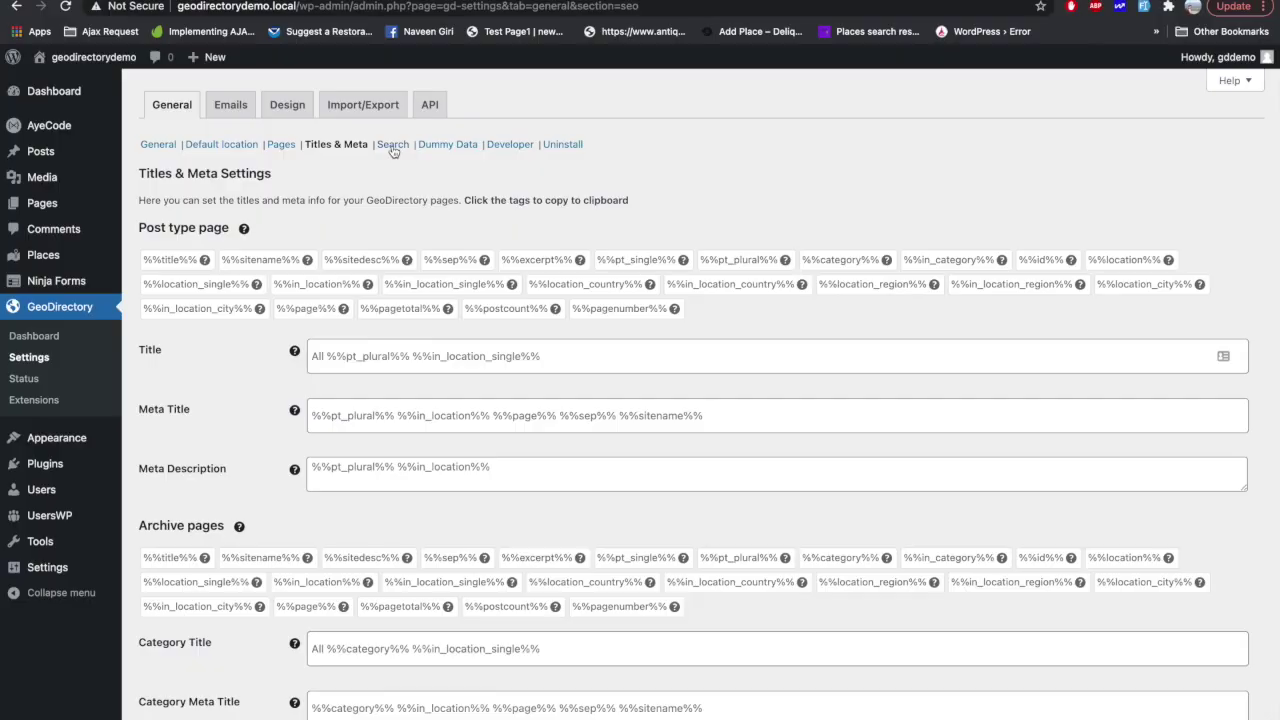
# Open the Search settings and examine the search bar options, results options and available distance units.
pyautogui.click(393, 145)
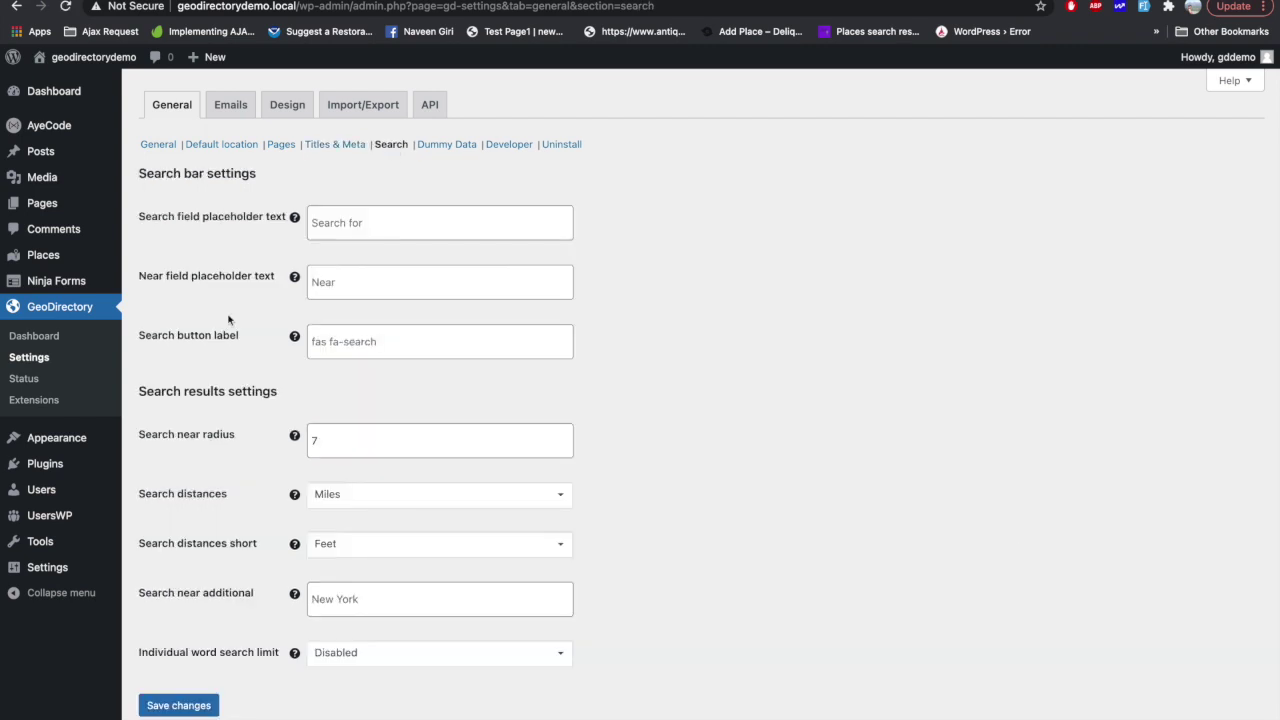
pyautogui.scroll(-1, 230, 320)
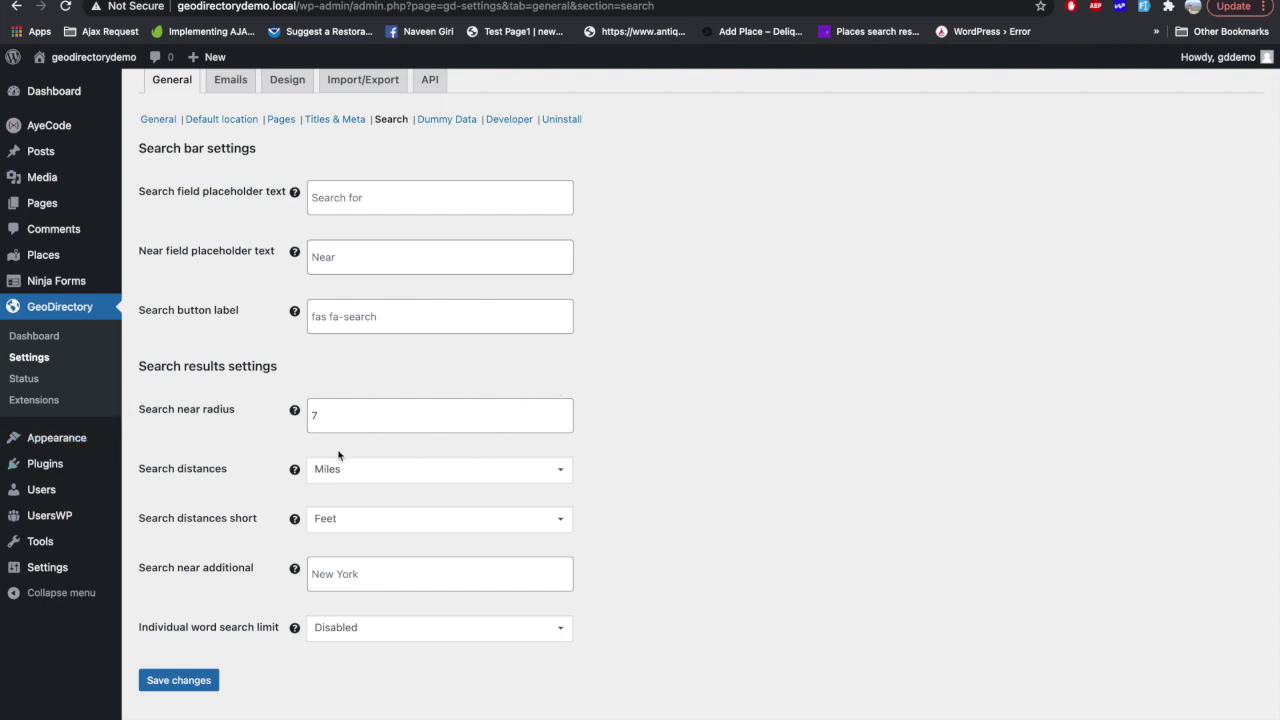
pyautogui.click(398, 472)
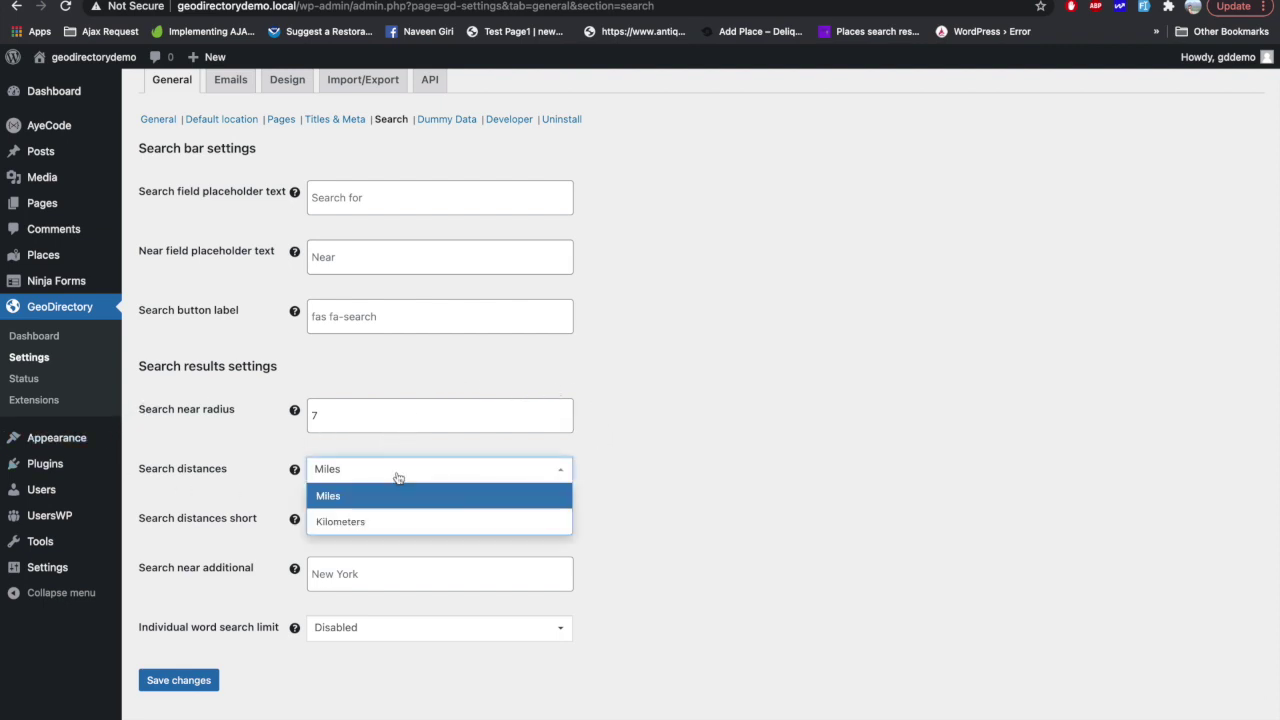
pyautogui.click(398, 478)
pyautogui.scroll(1, 606, 391)
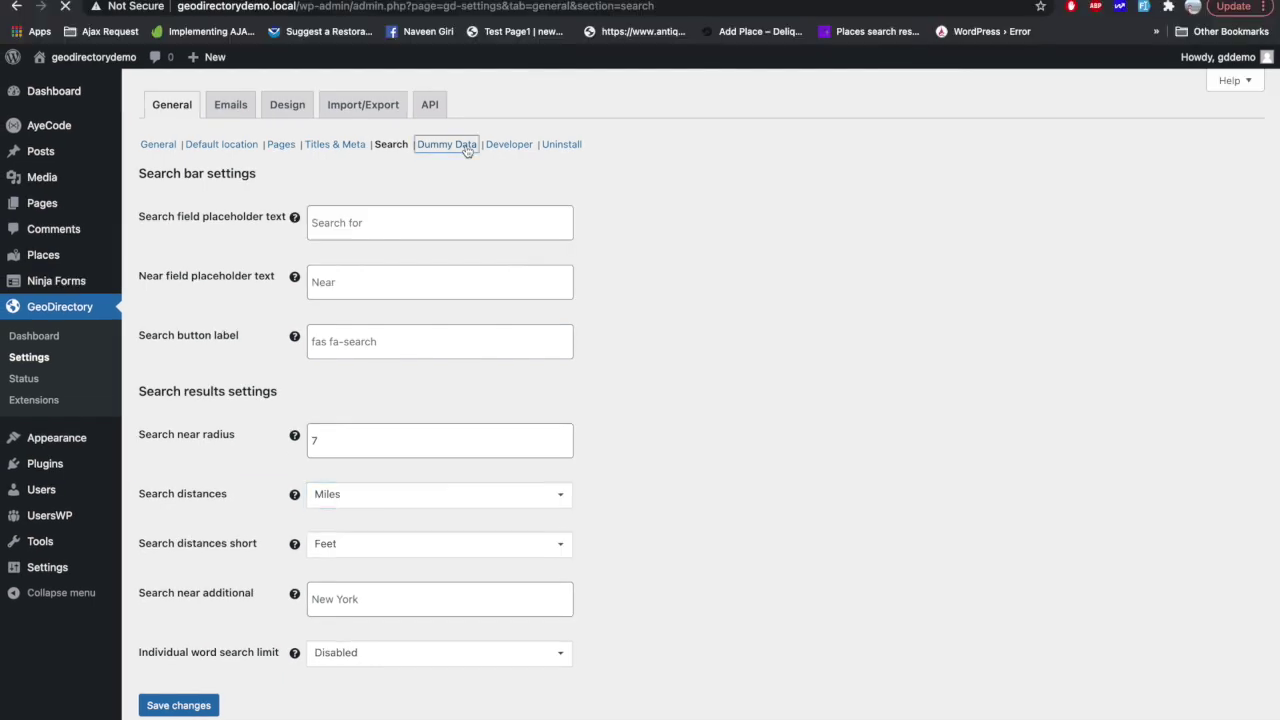
# Check the dummy data installer and open the Developer settings.
pyautogui.click(466, 147)
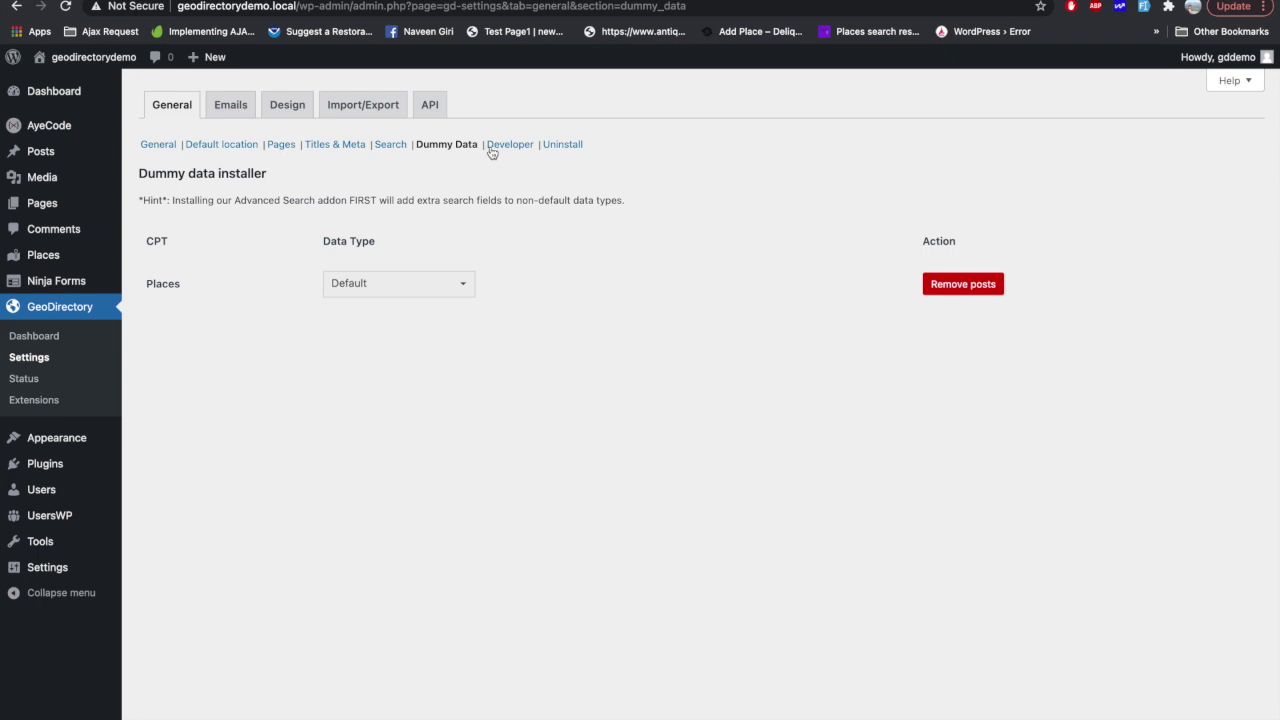
pyautogui.click(508, 146)
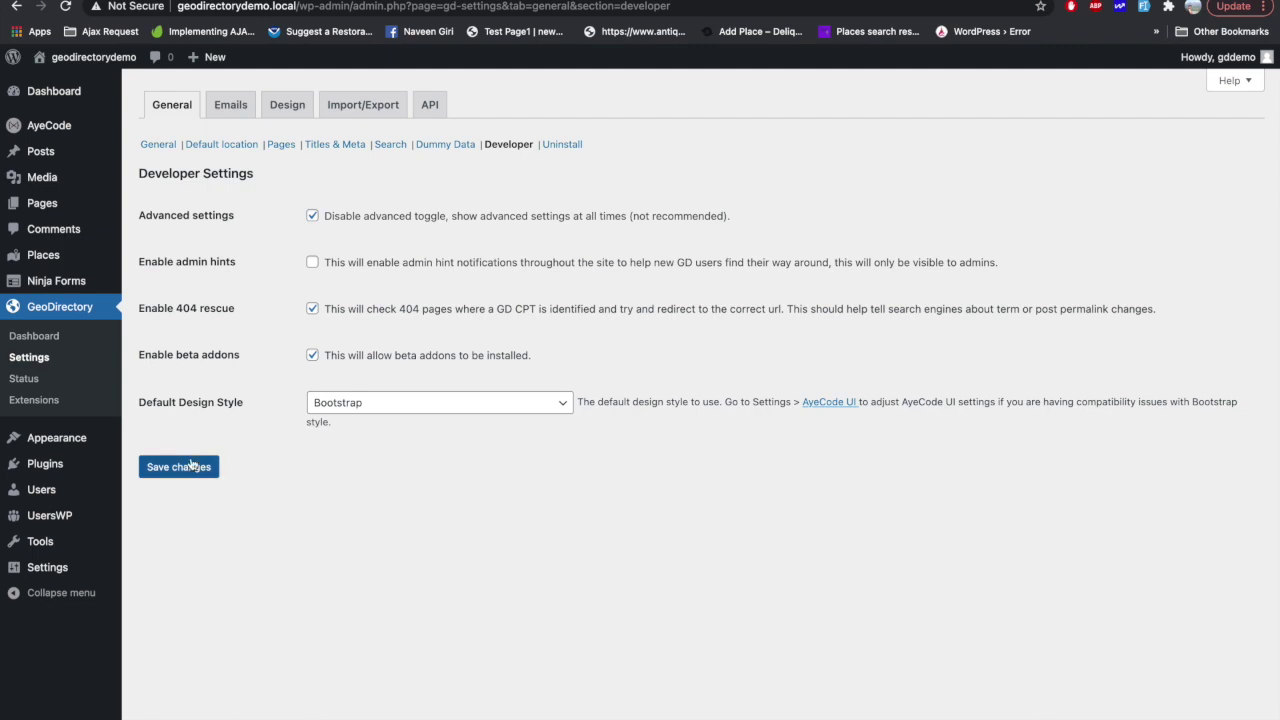
# Try the Legacy (non-bootstrap) option as the default design style and return it to Bootstrap.
pyautogui.click(392, 406)
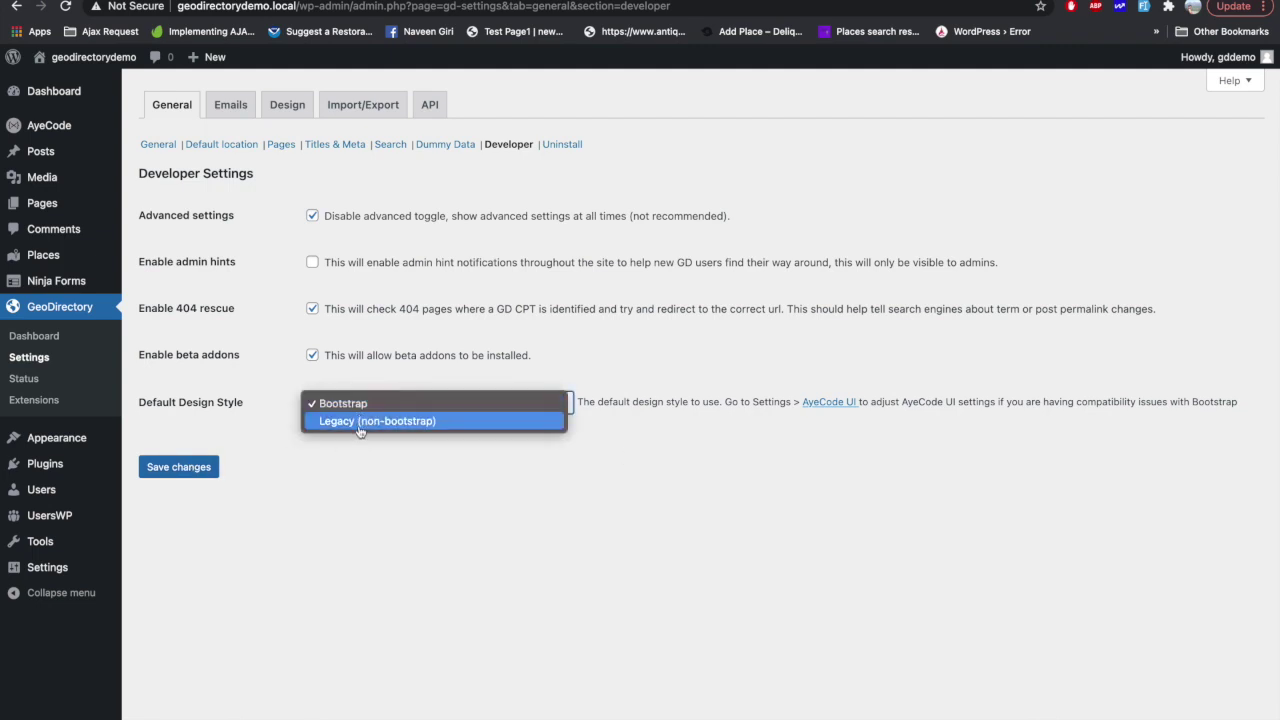
pyautogui.click(370, 427)
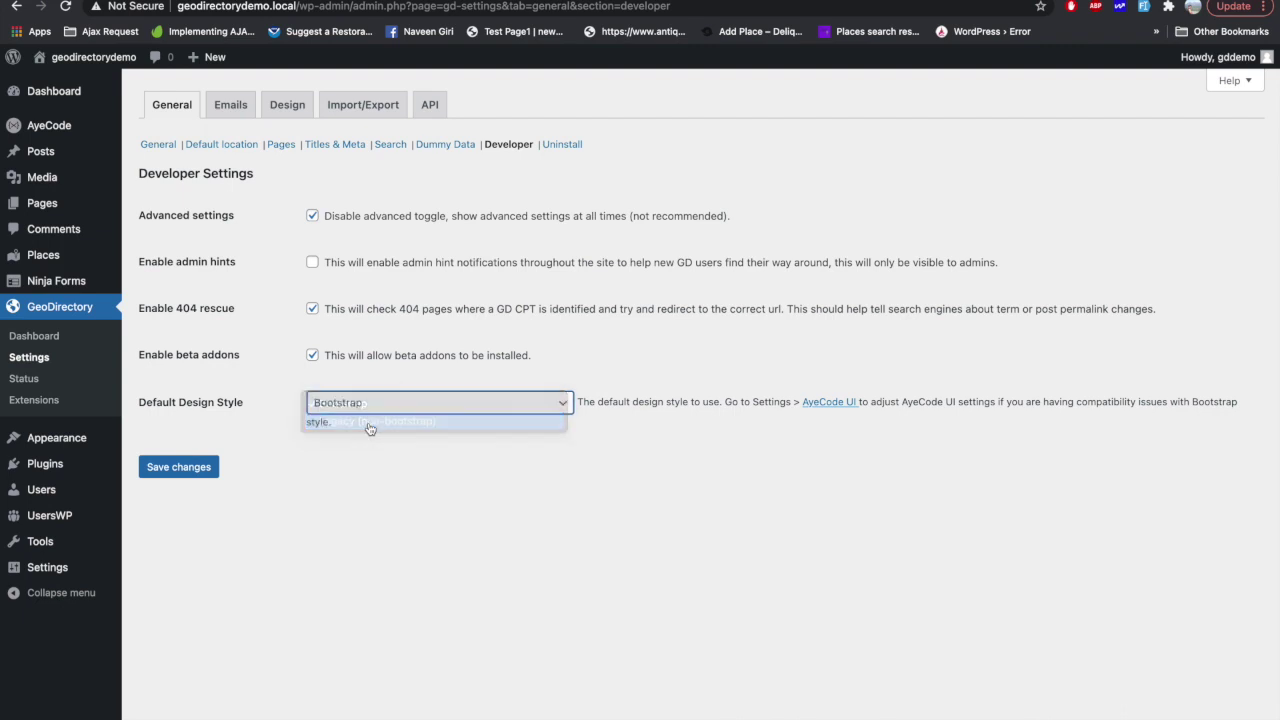
pyautogui.click(384, 403)
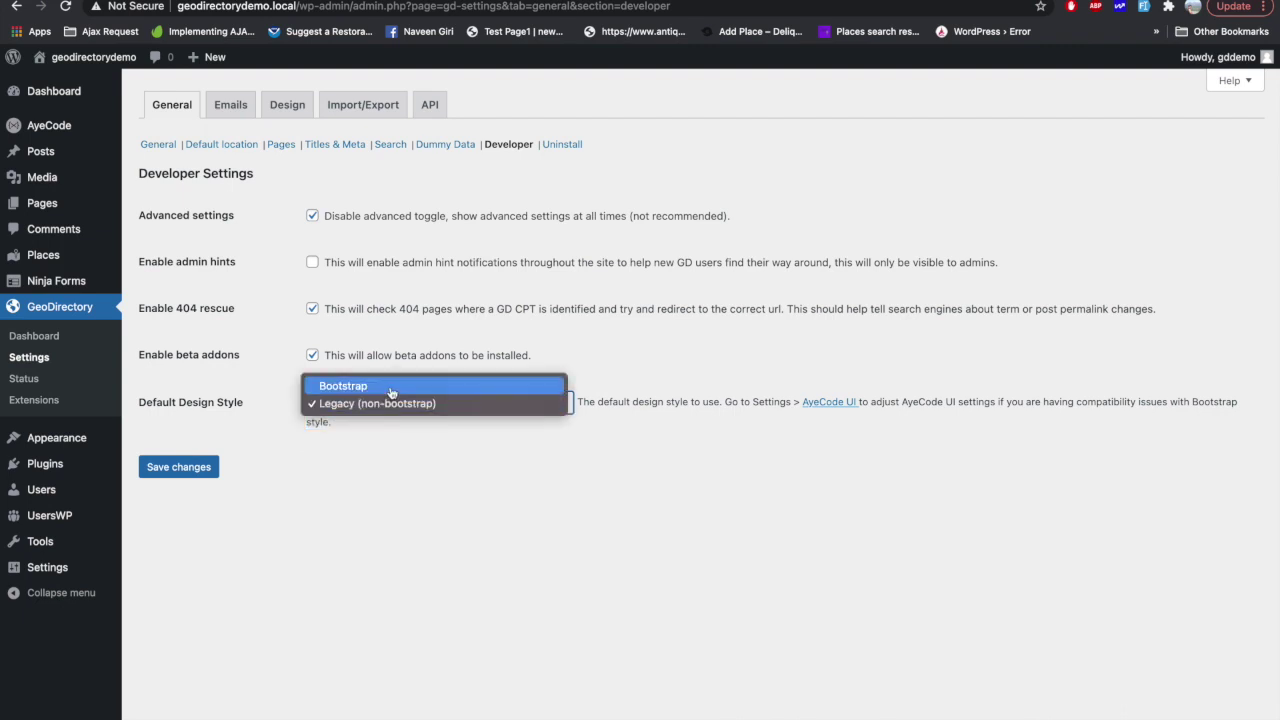
pyautogui.click(390, 386)
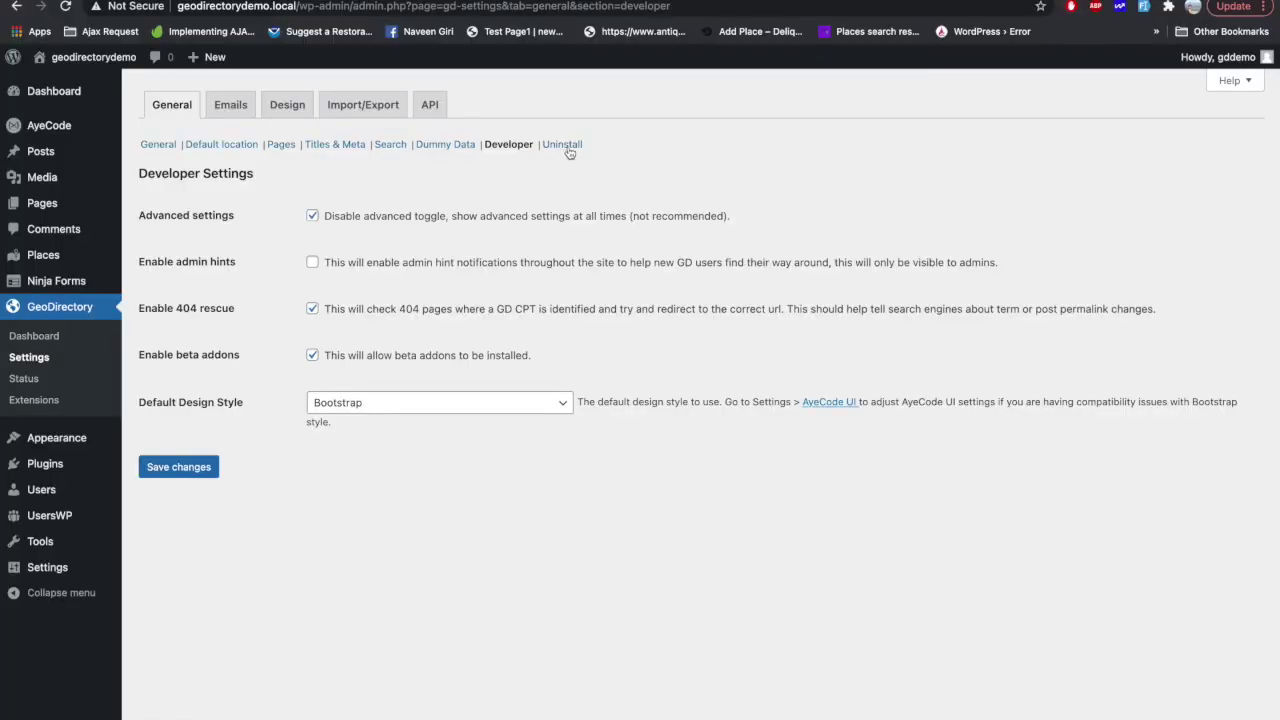
# Check the Uninstall settings and examine the email sender and BCC options without changing them.
pyautogui.click(567, 147)
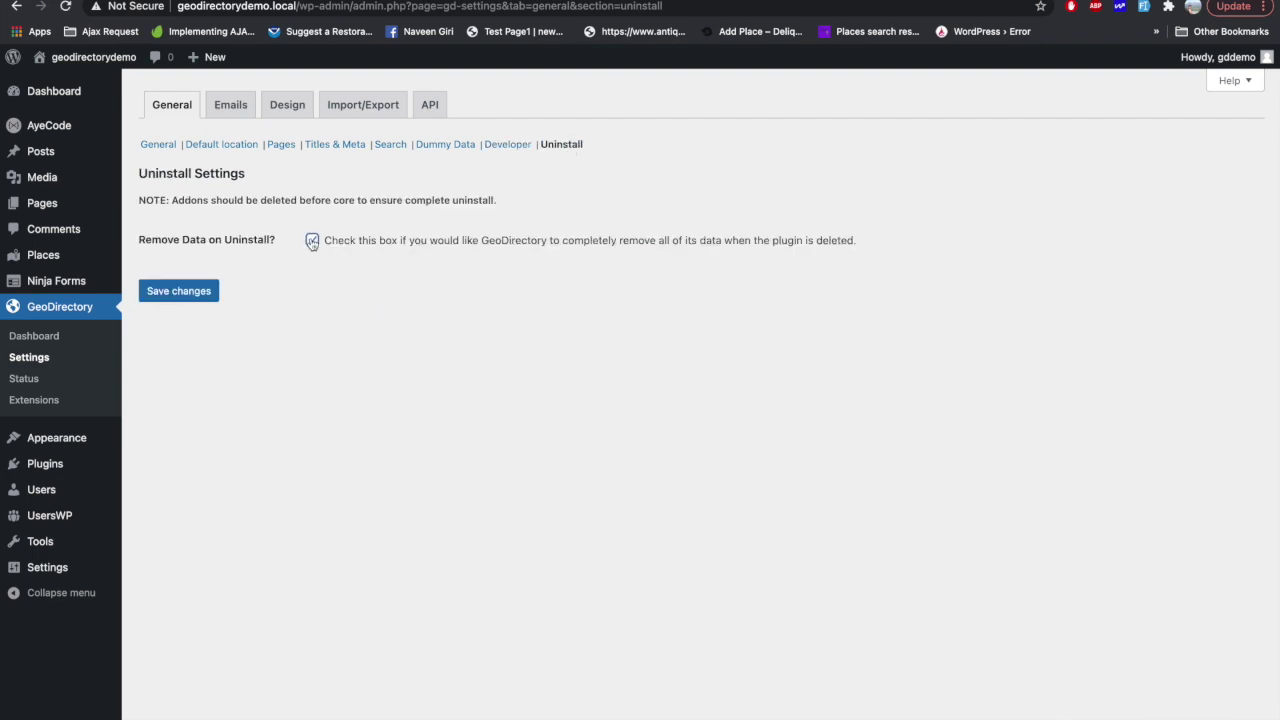
pyautogui.click(236, 110)
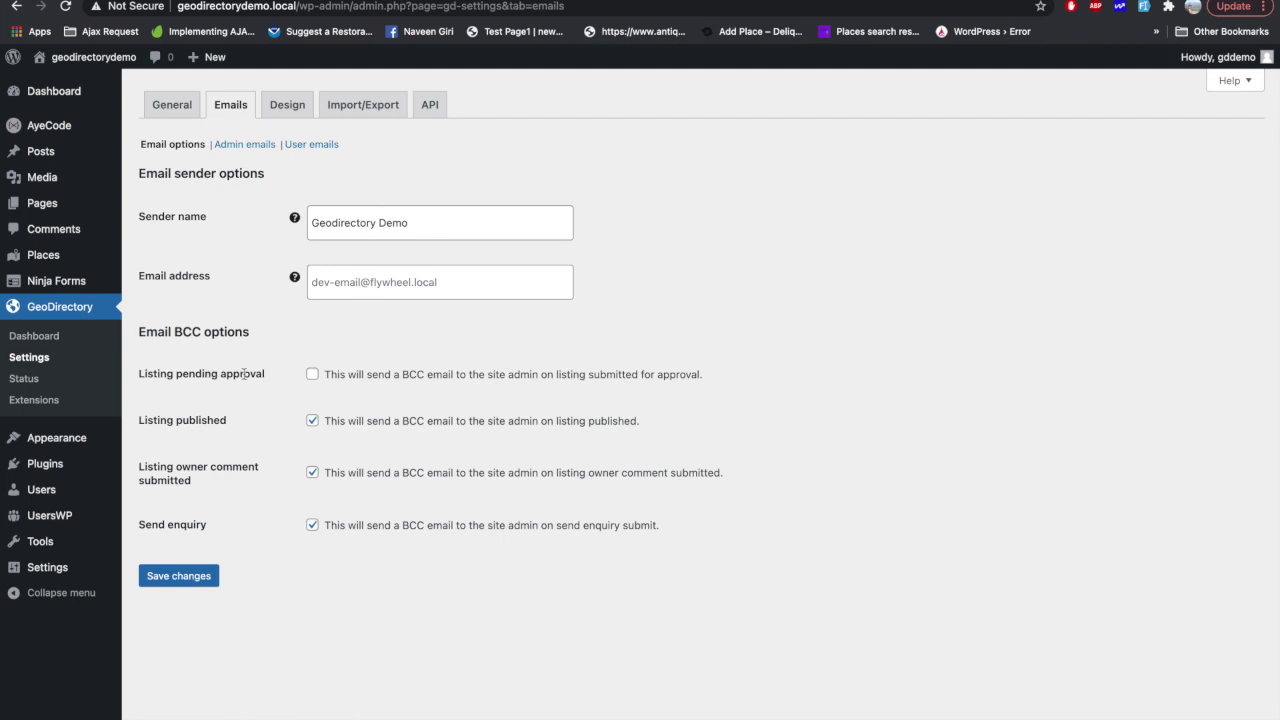
pyautogui.click(312, 421)
pyautogui.click(364, 222)
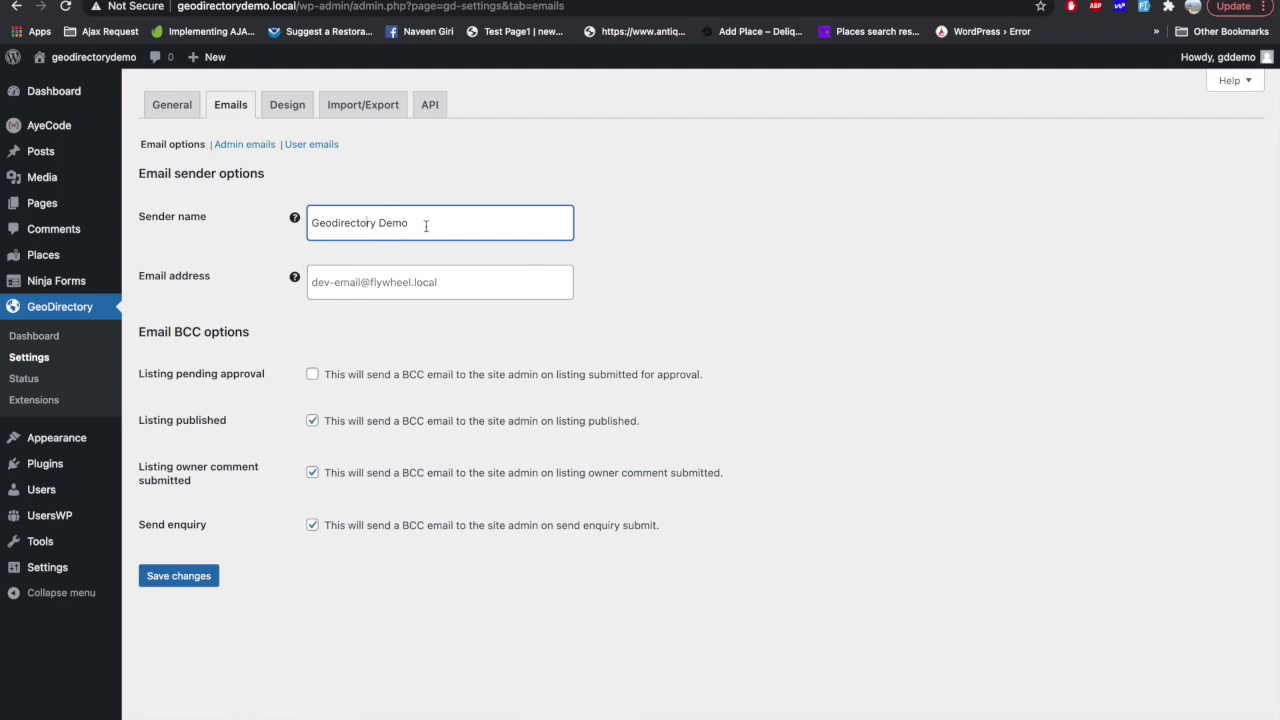
pyautogui.tripleClick(423, 225)
pyautogui.click(327, 279)
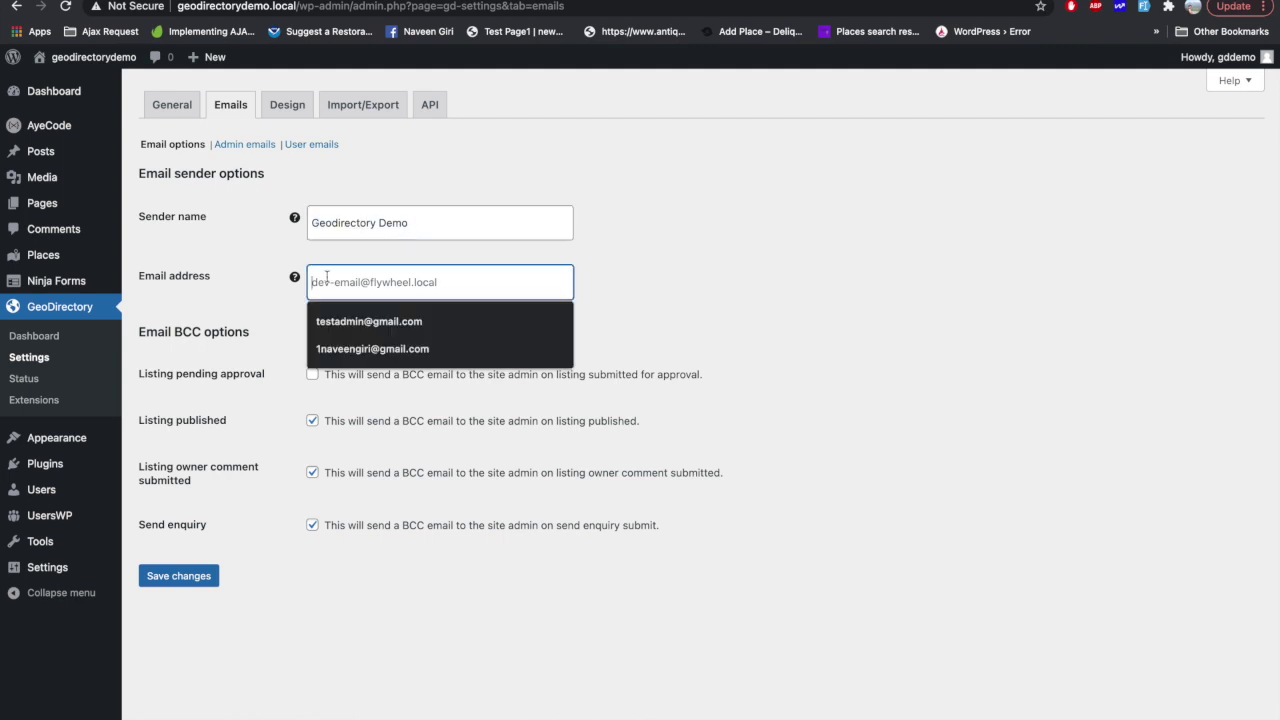
pyautogui.click(346, 197)
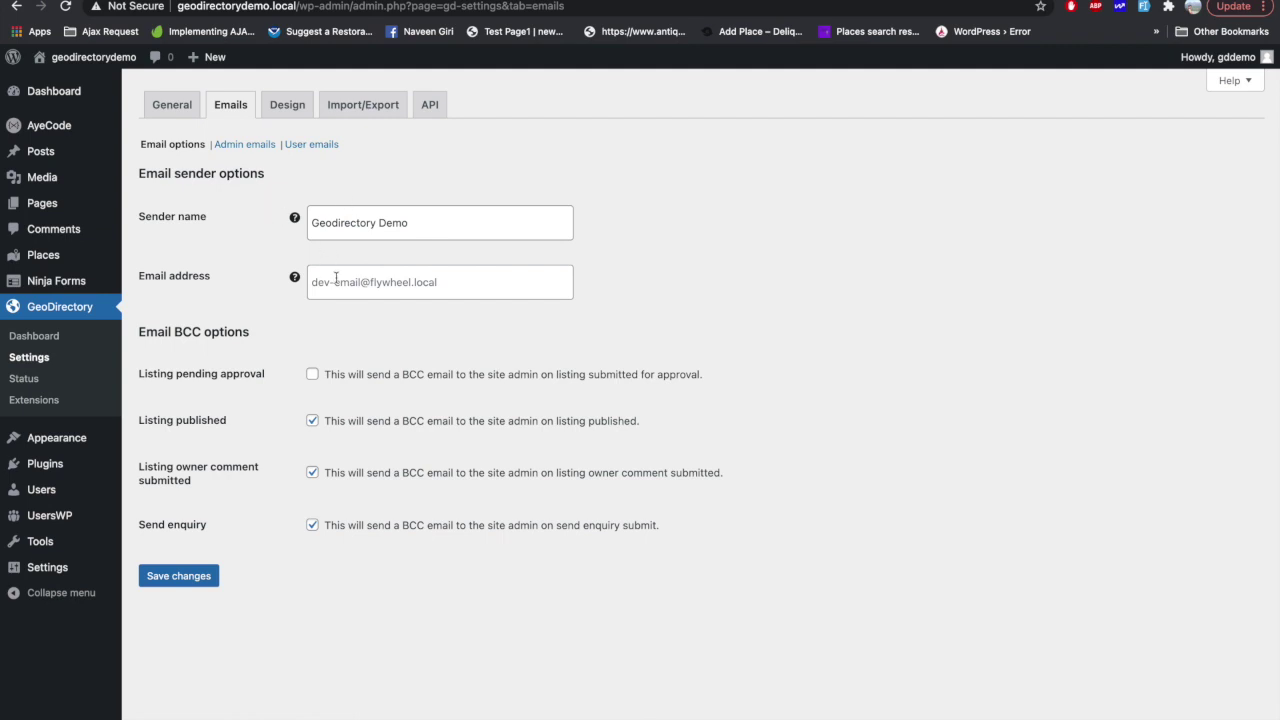
# In the Admin emails settings, enable the email sent when a listing is edited by a user and review the other admin templates.
pyautogui.click(245, 145)
pyautogui.scroll(-3, 268, 296)
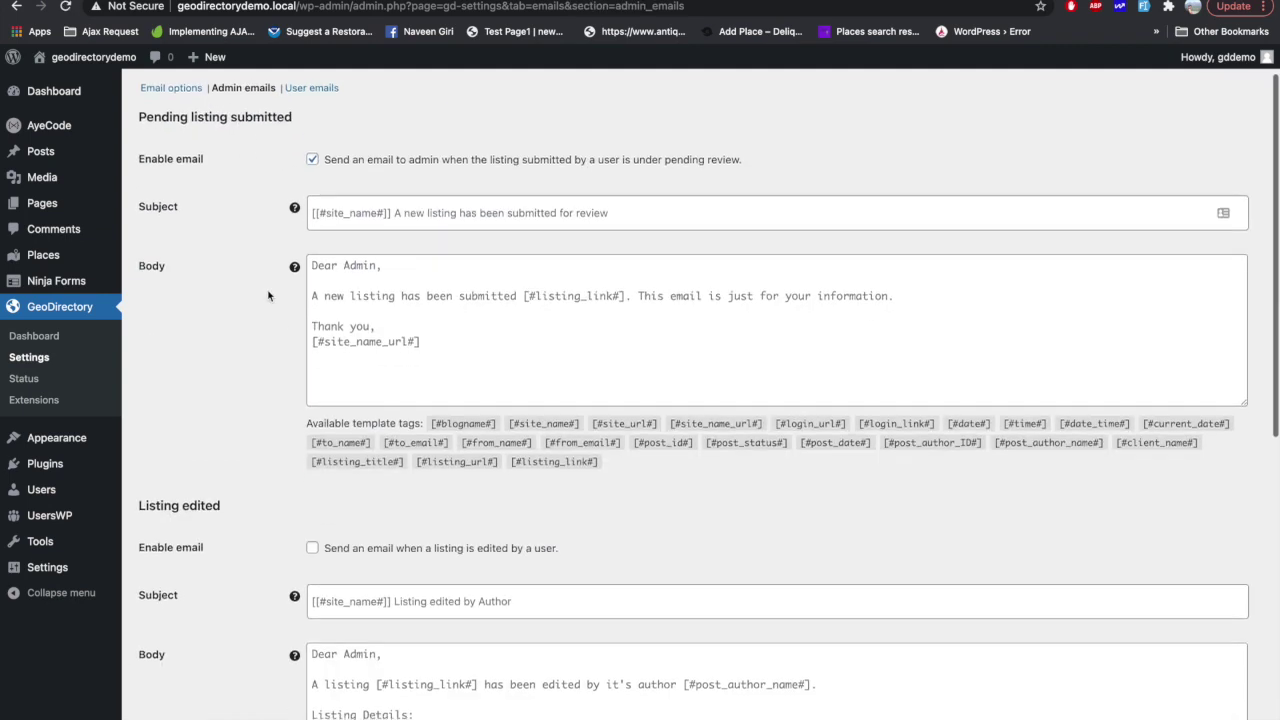
pyautogui.scroll(2, 270, 390)
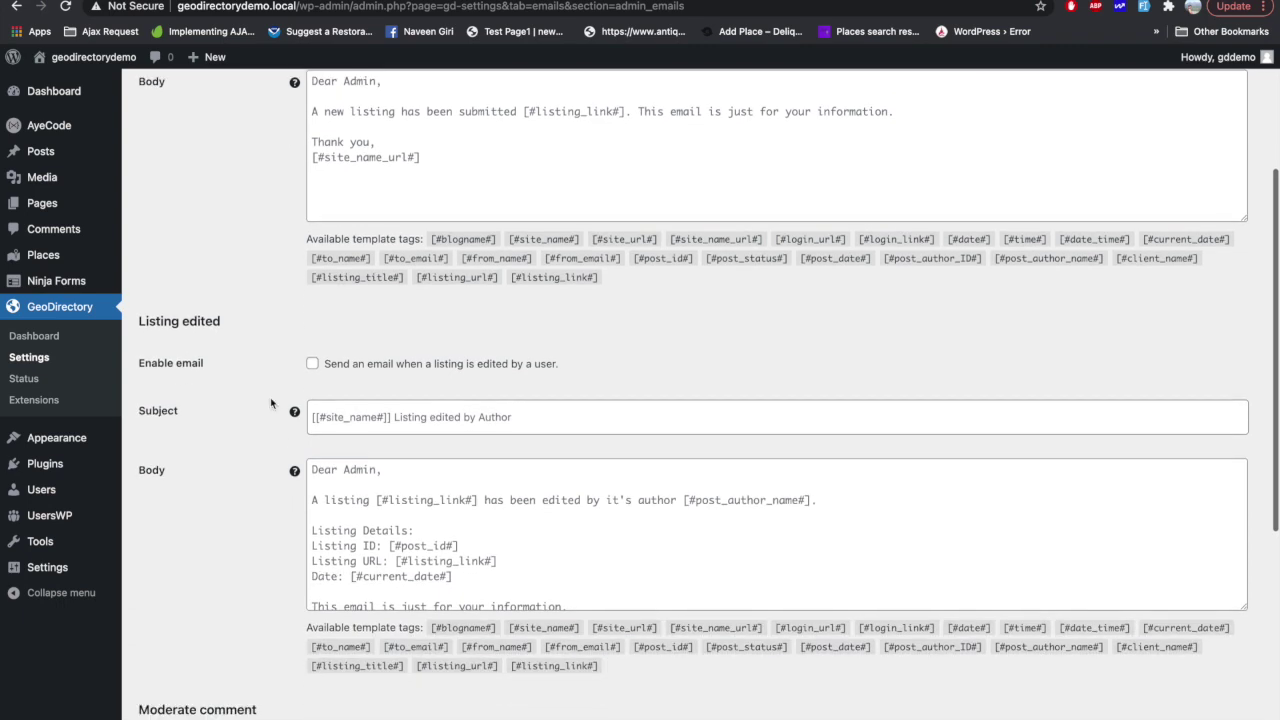
pyautogui.scroll(2, 270, 397)
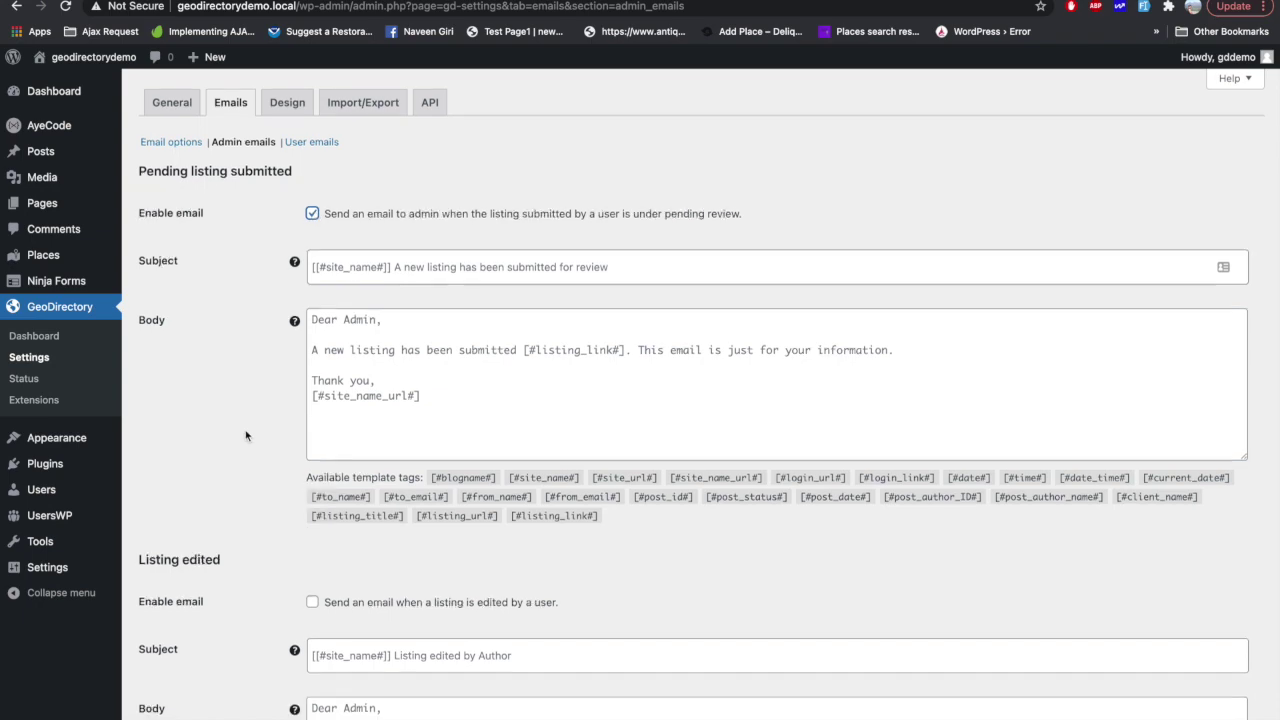
pyautogui.scroll(-4, 249, 437)
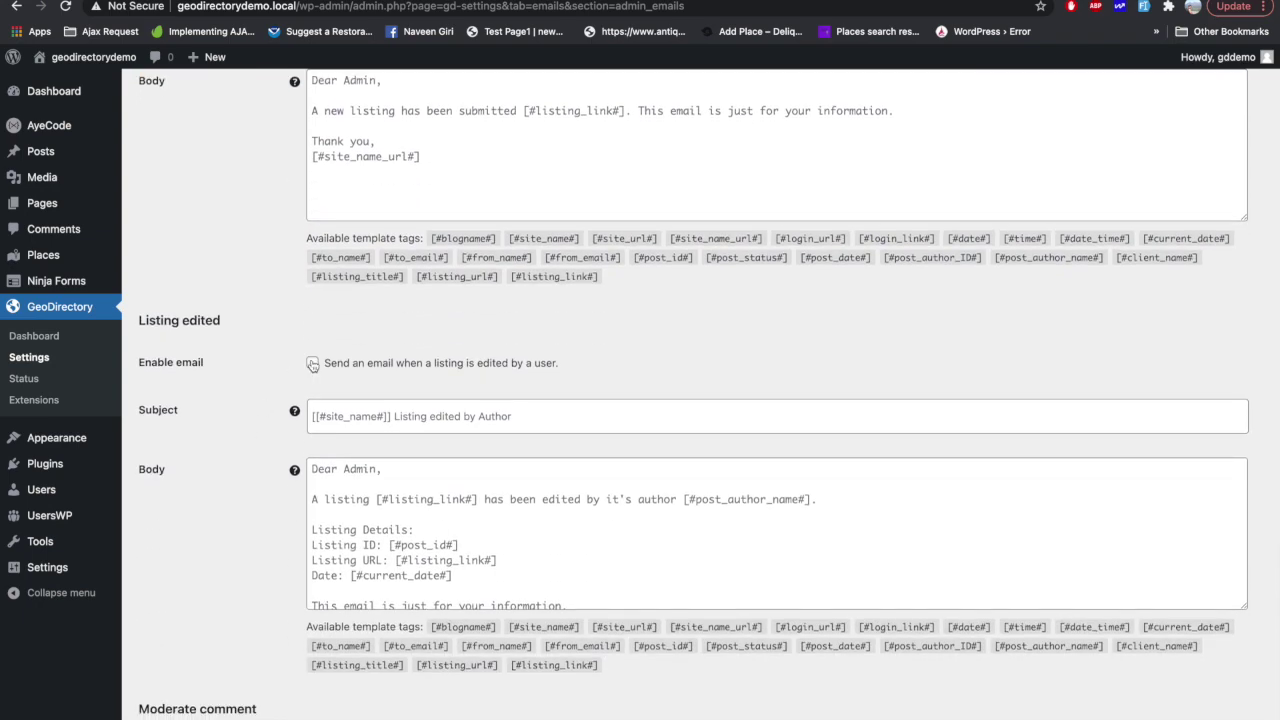
pyautogui.click(312, 364)
pyautogui.scroll(-4, 298, 420)
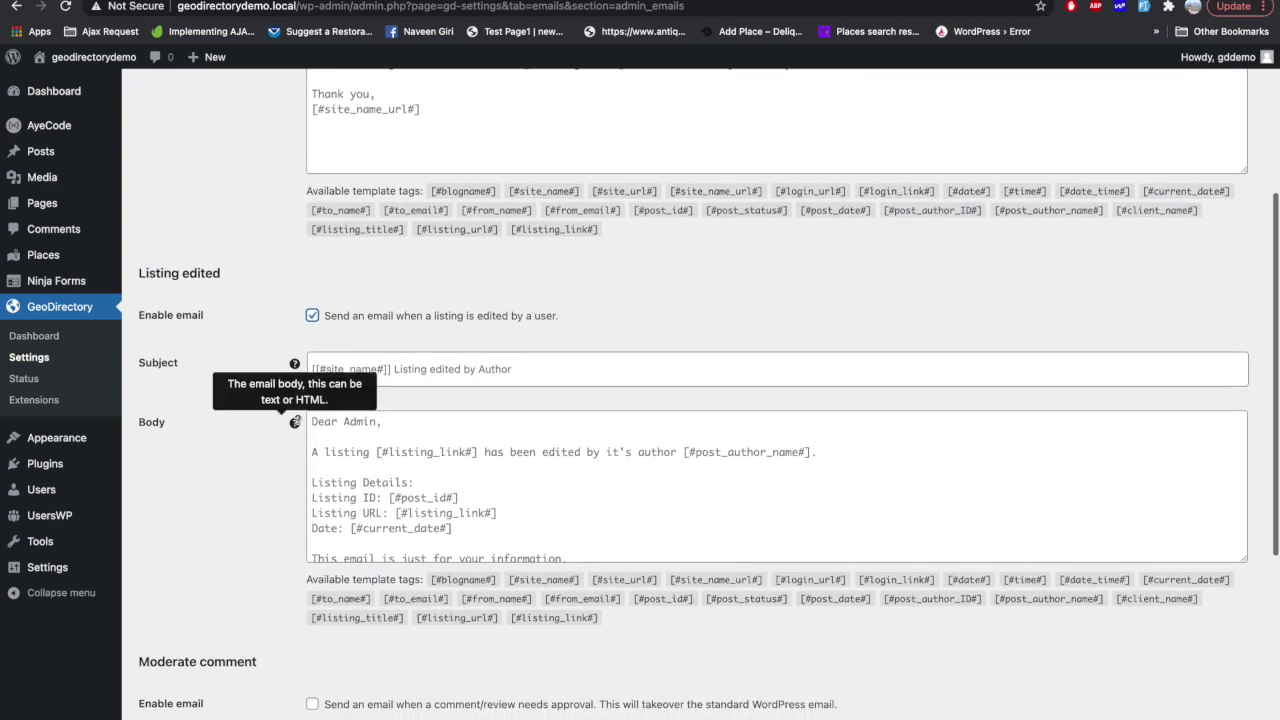
pyautogui.scroll(-1, 298, 425)
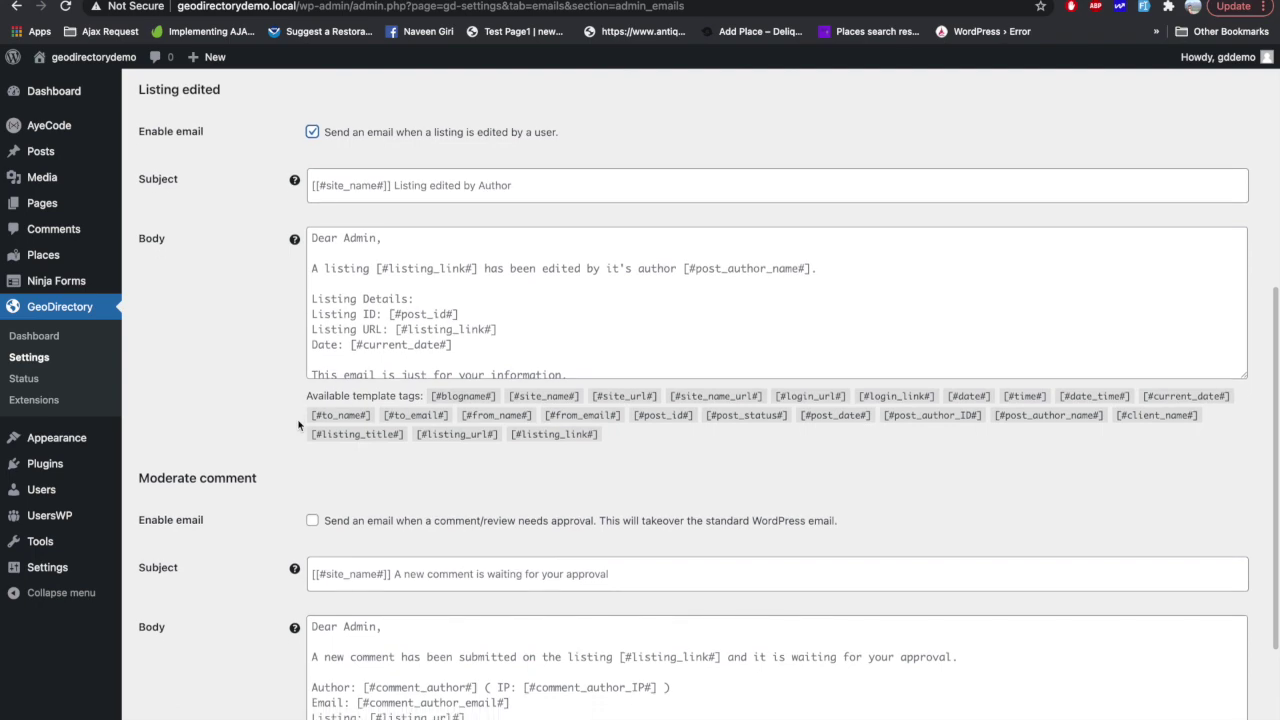
pyautogui.scroll(-4, 298, 425)
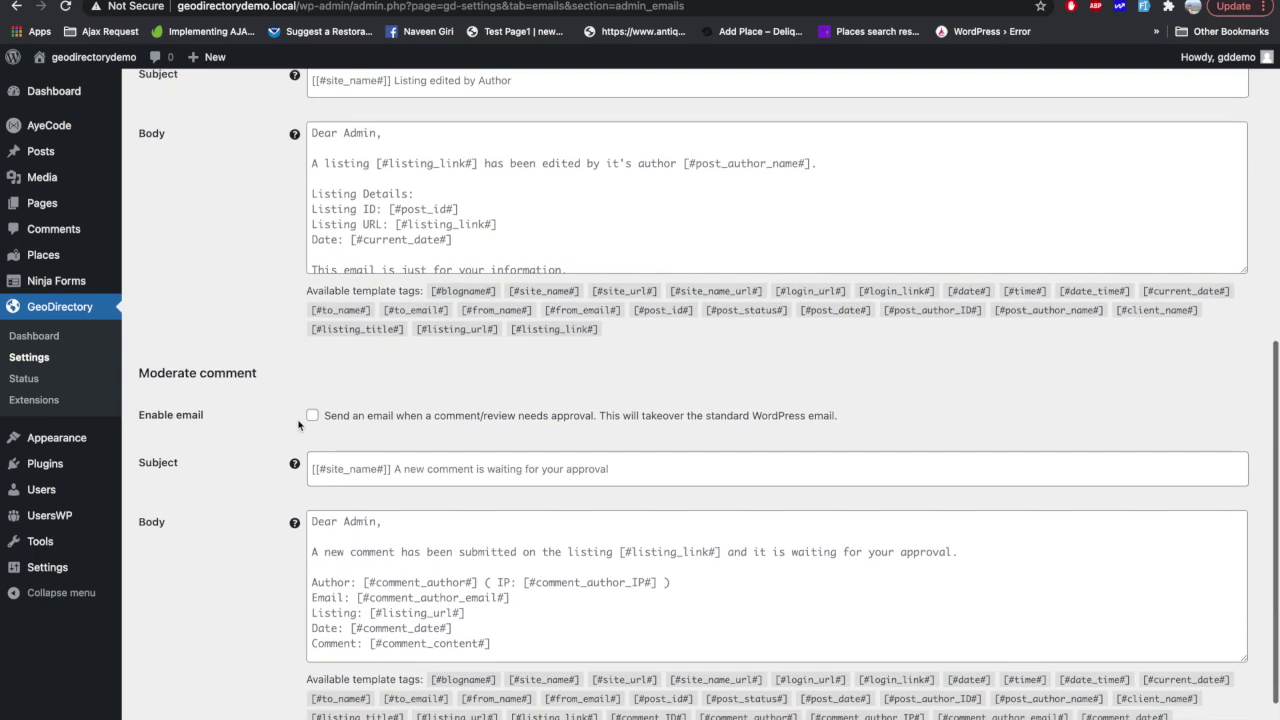
pyautogui.scroll(11, 296, 416)
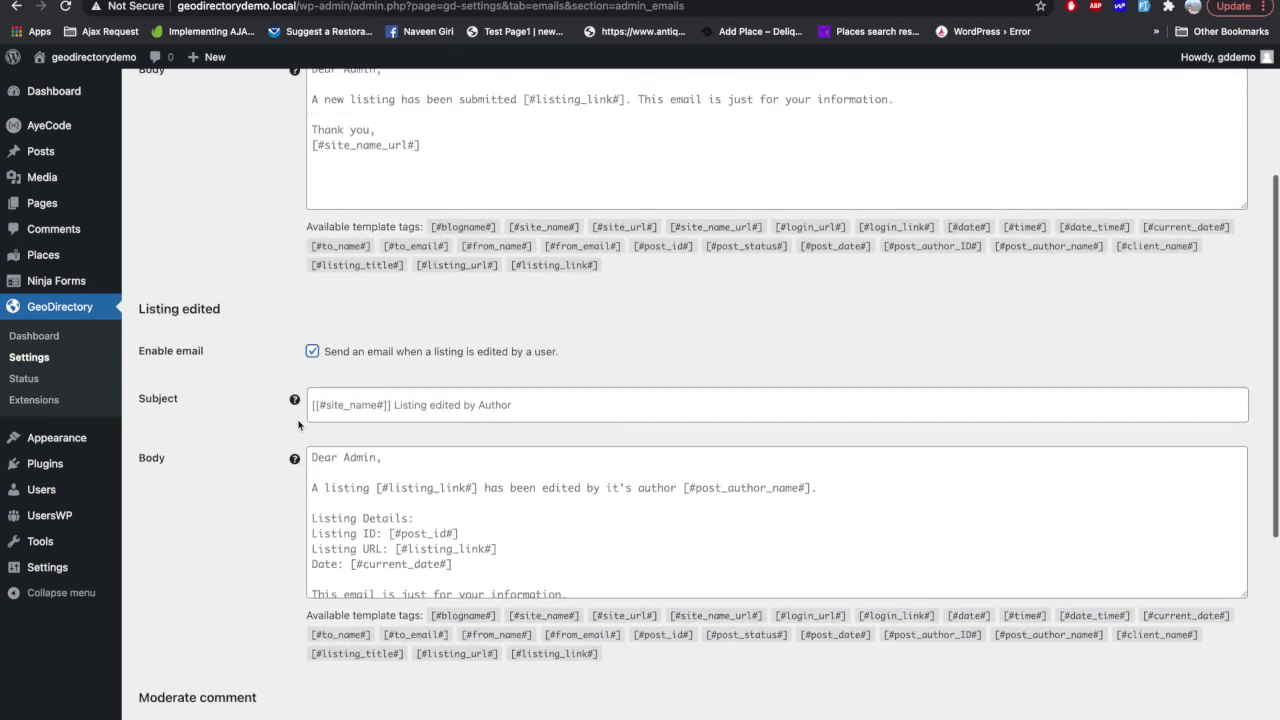
pyautogui.scroll(2, 298, 425)
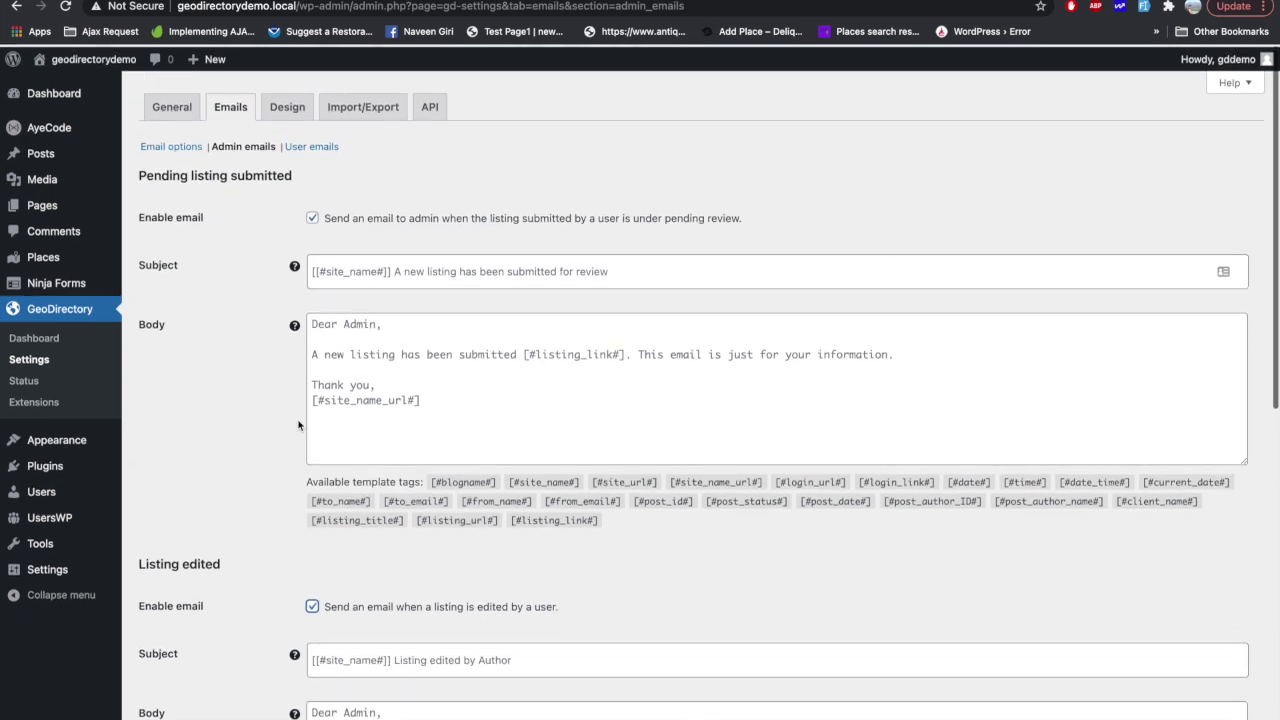
# Open the User emails settings and examine each email template and the available template tags.
pyautogui.click(312, 146)
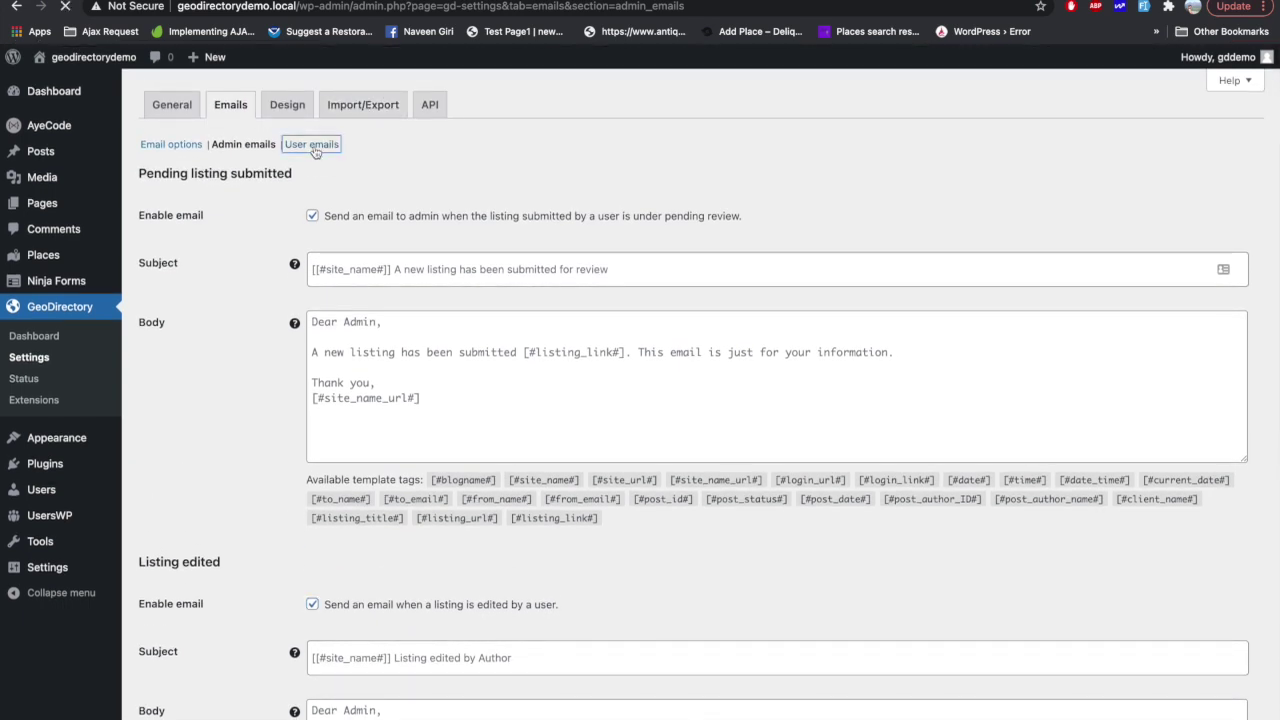
pyautogui.scroll(-8, 275, 323)
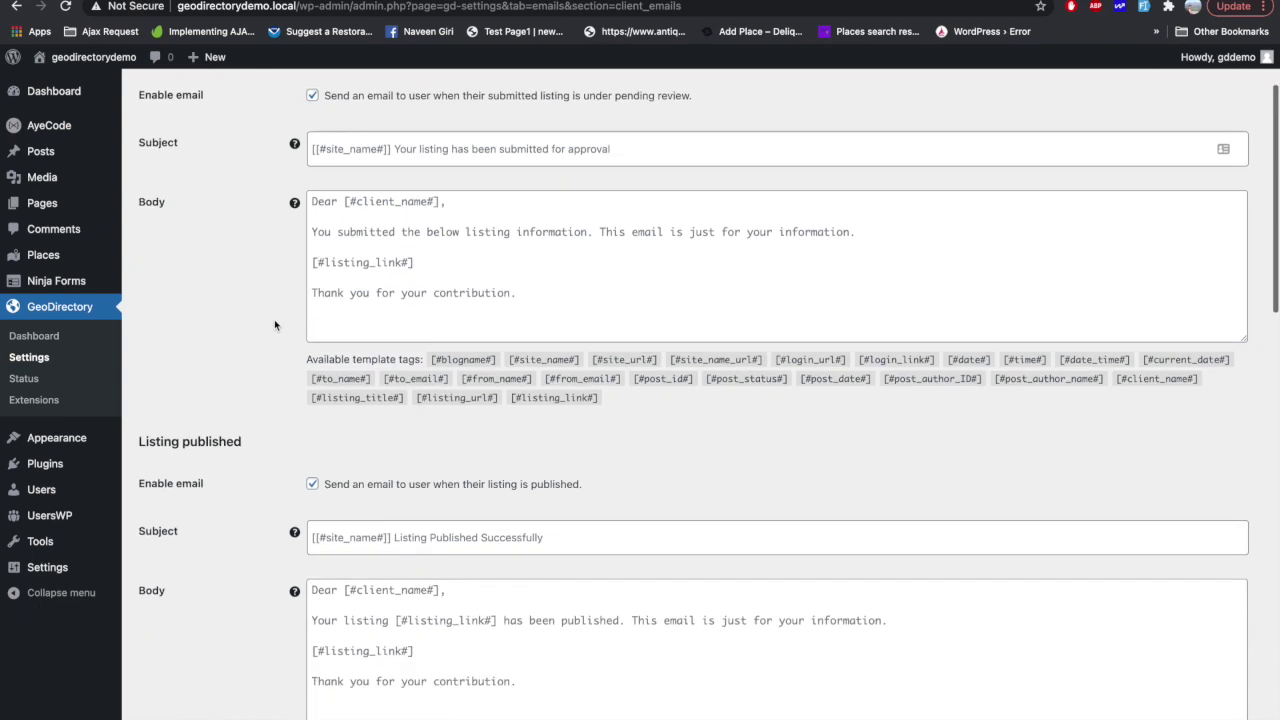
pyautogui.scroll(-6, 275, 323)
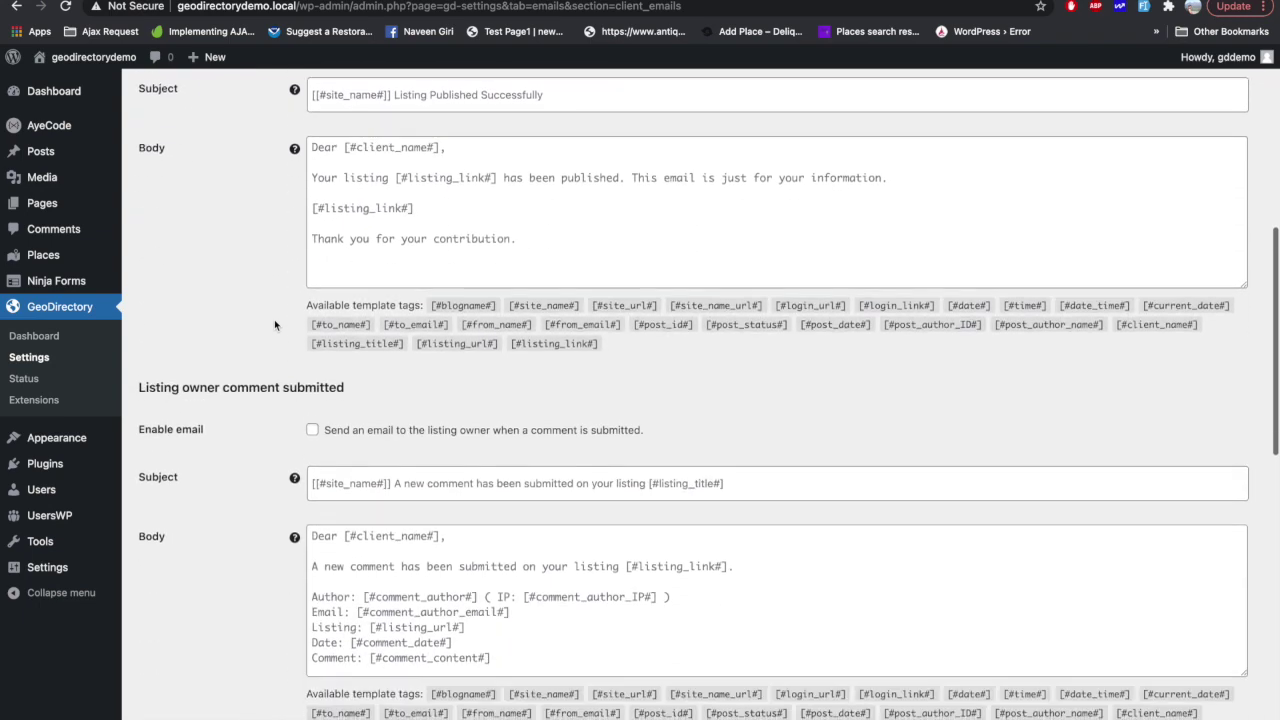
pyautogui.scroll(-1, 274, 322)
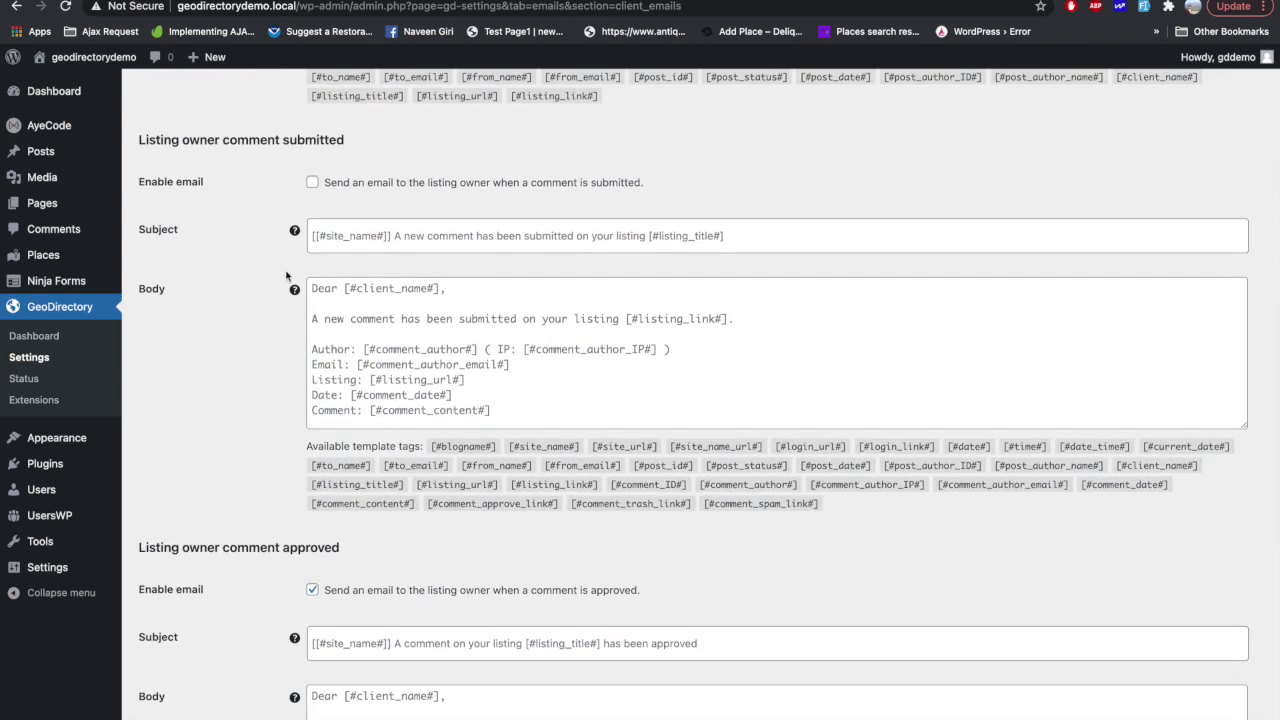
pyautogui.scroll(-9, 278, 592)
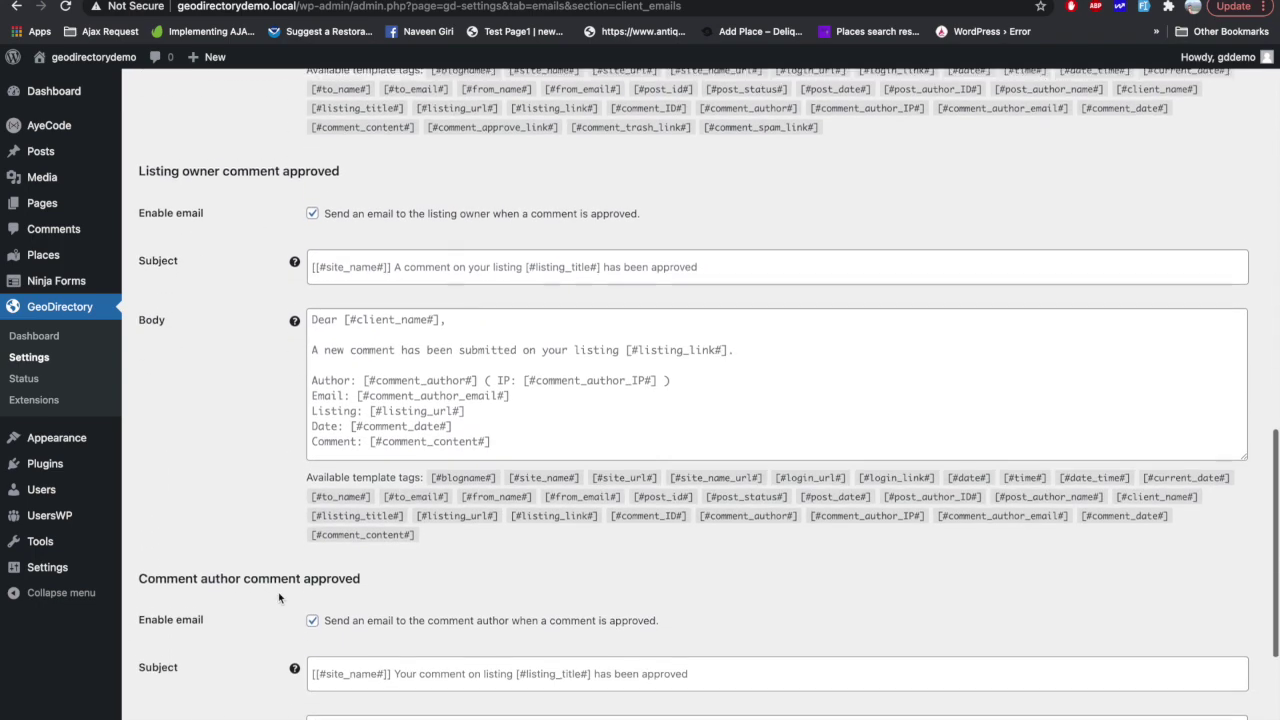
pyautogui.scroll(-5, 280, 590)
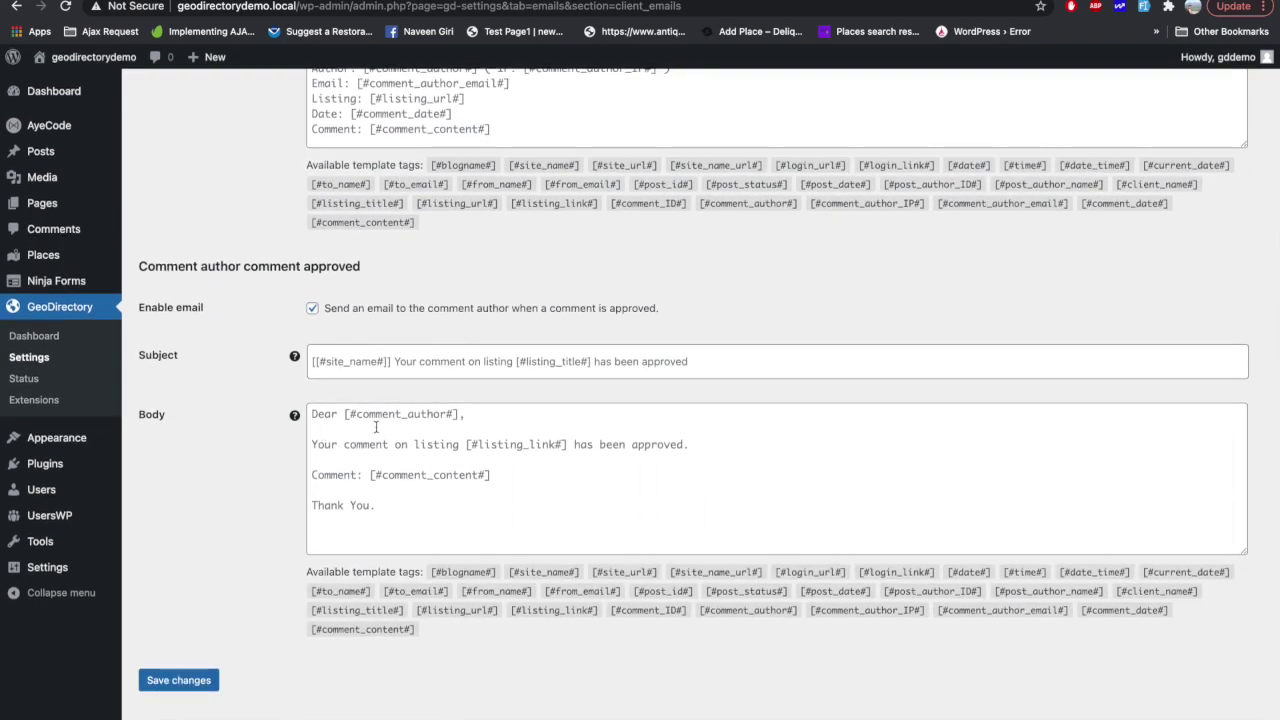
pyautogui.tripleClick(418, 597)
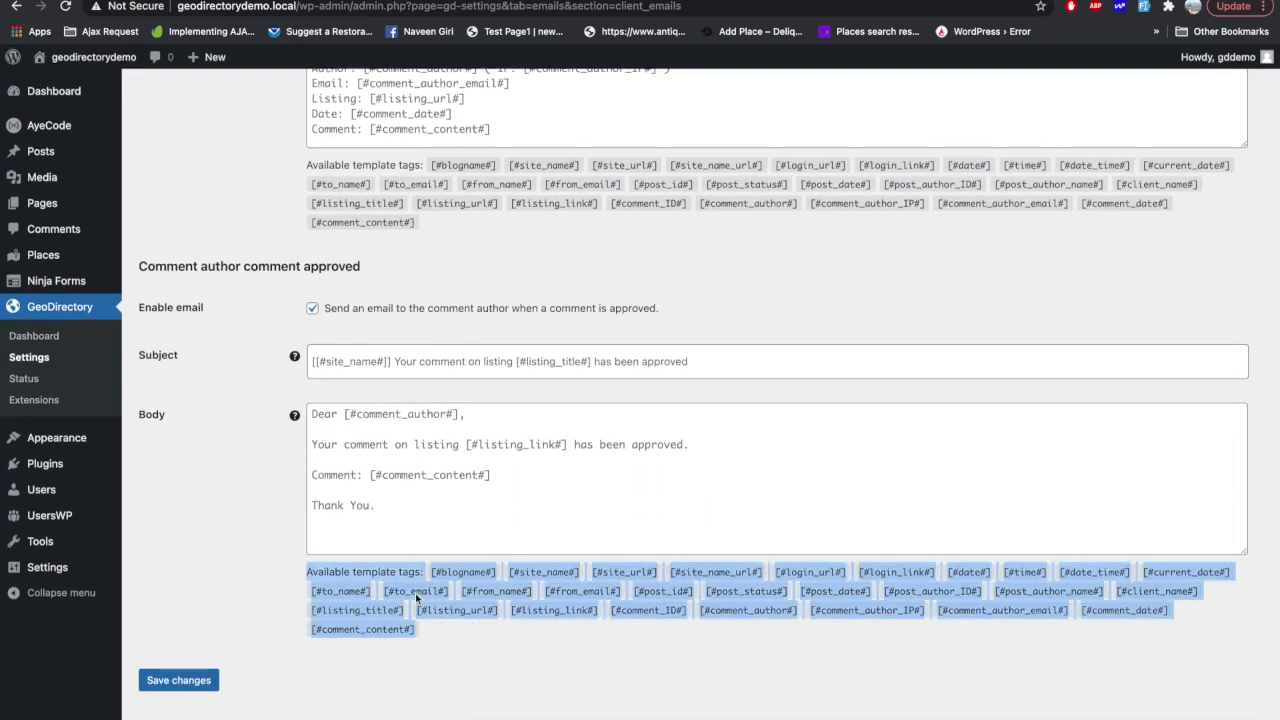
pyautogui.doubleClick(491, 592)
pyautogui.doubleClick(578, 594)
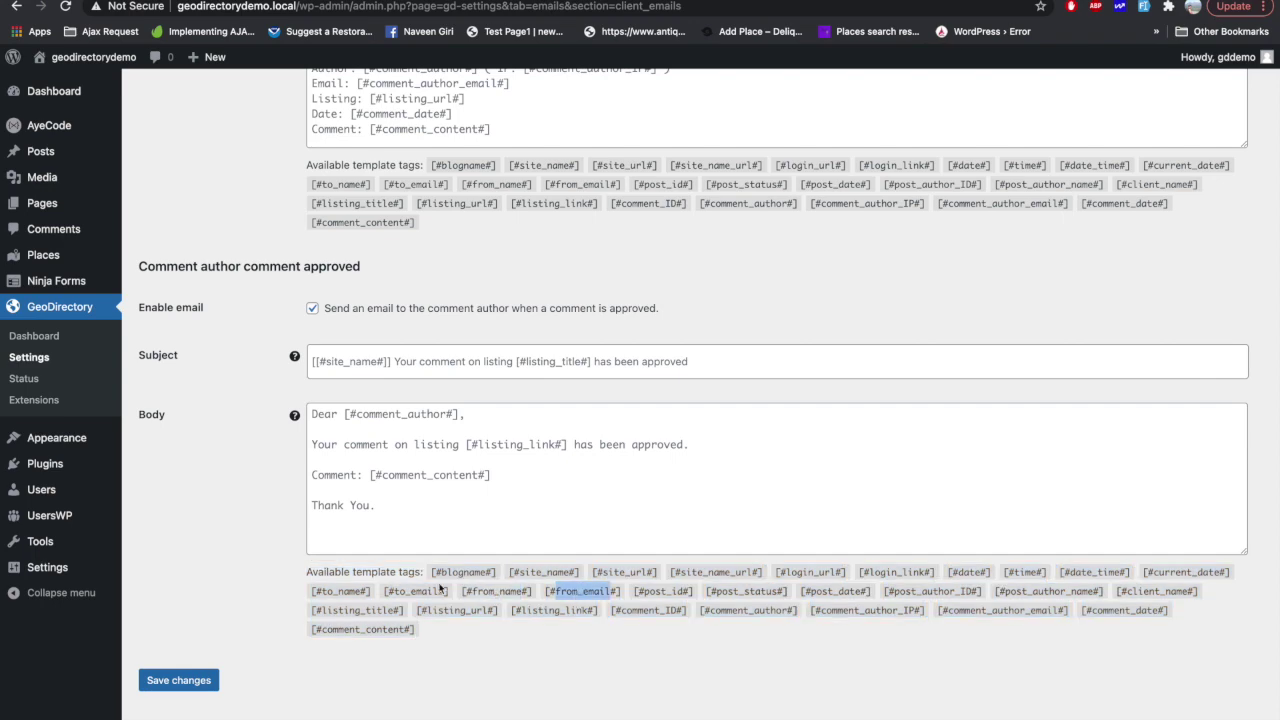
pyautogui.scroll(18, 338, 590)
pyautogui.scroll(11, 335, 585)
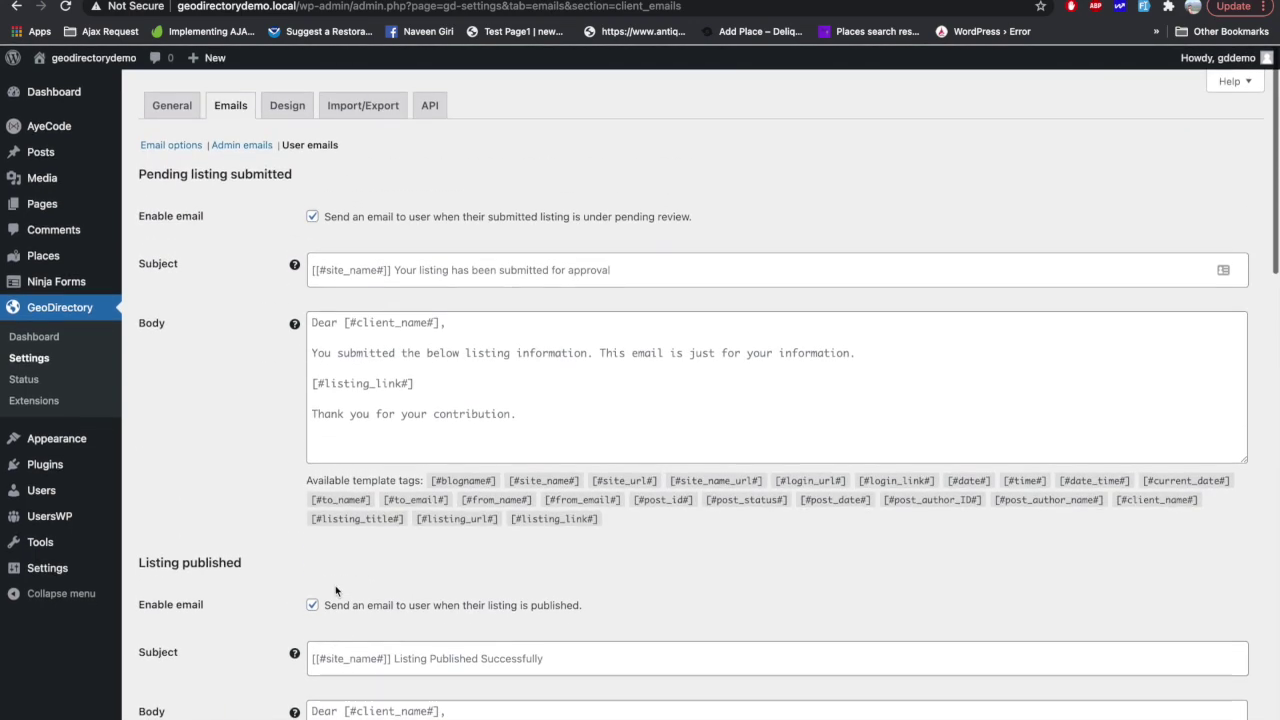
# Look through the page template override choices in the Archives design settings and open the Details page settings.
pyautogui.click(284, 108)
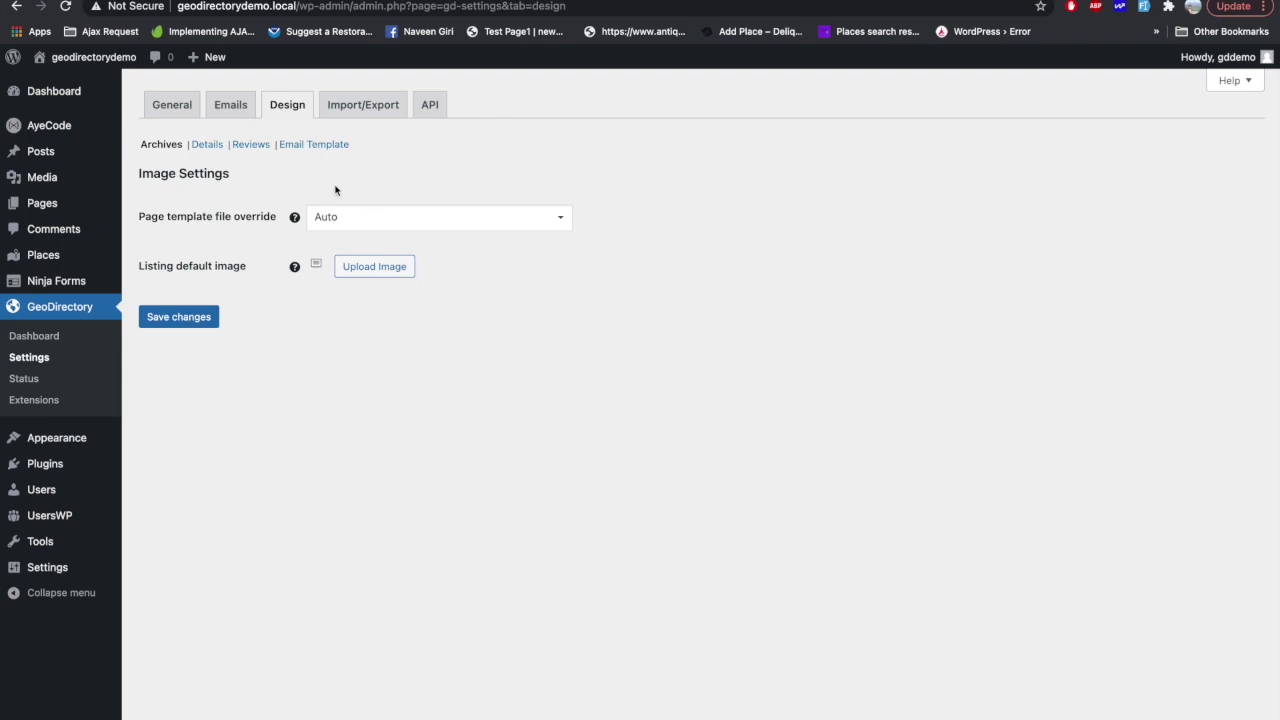
pyautogui.click(403, 217)
pyautogui.scroll(-1, 387, 305)
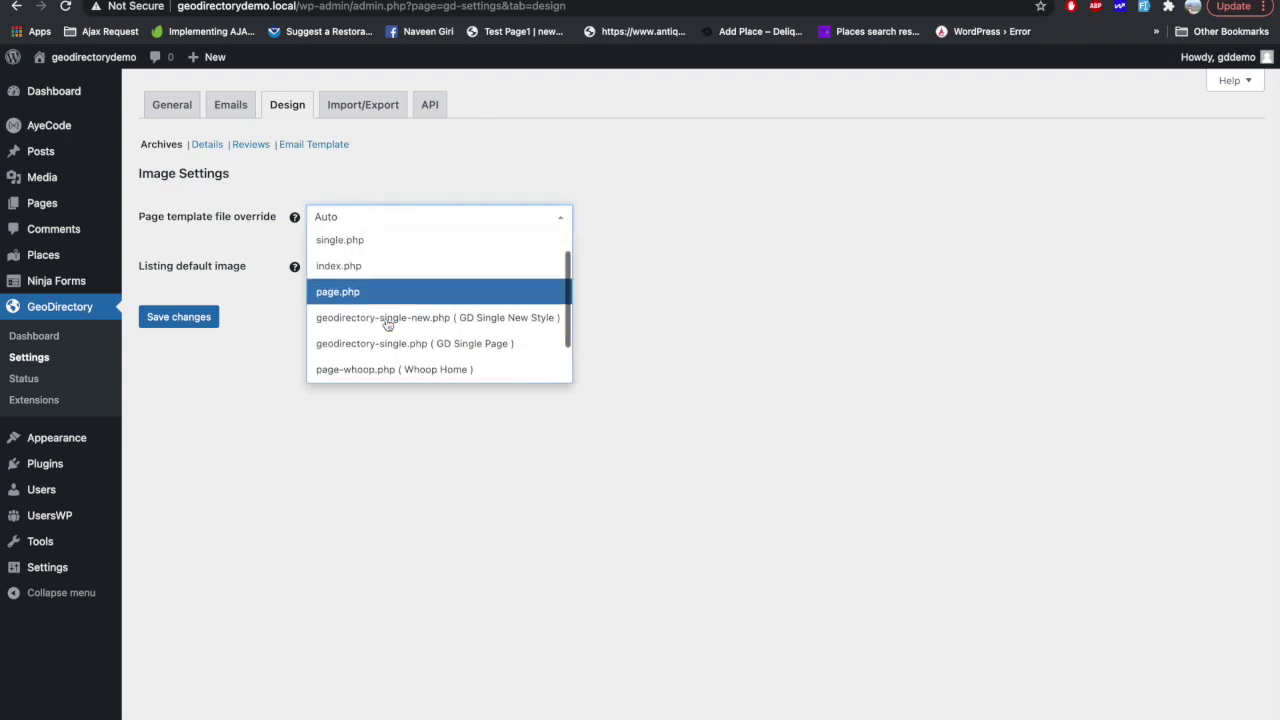
pyautogui.scroll(-2, 388, 323)
pyautogui.scroll(3, 388, 323)
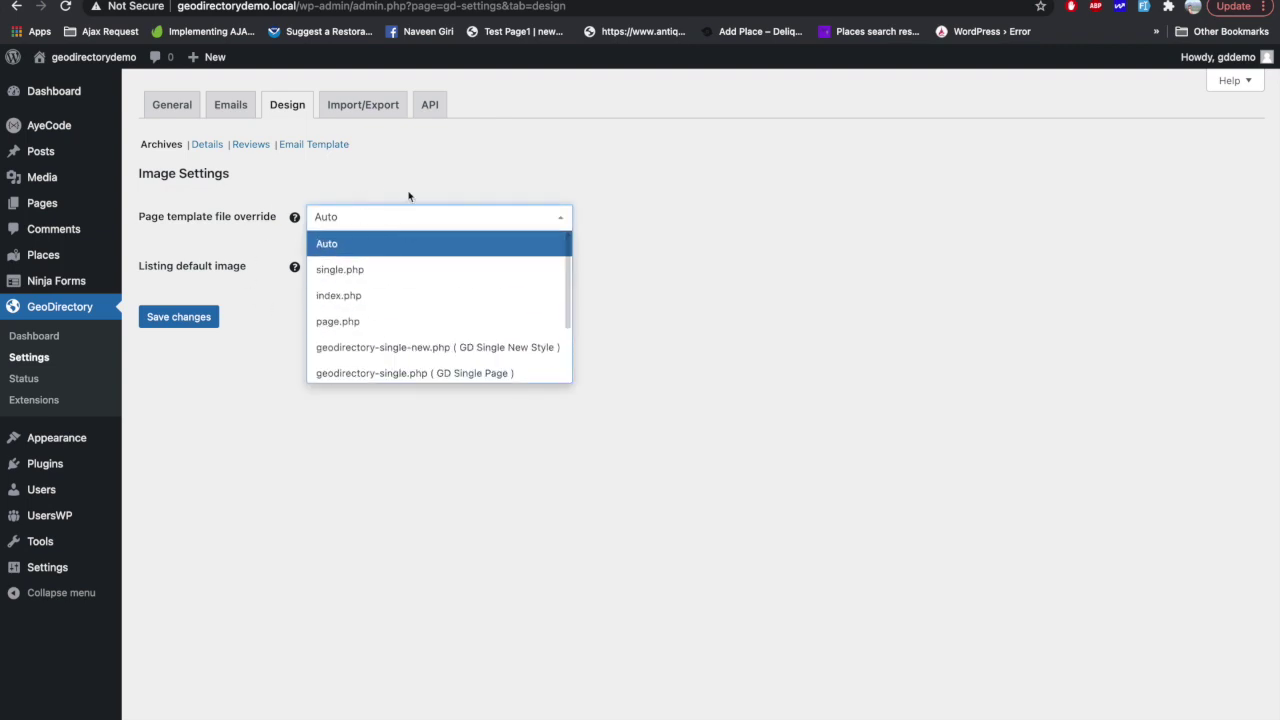
pyautogui.click(416, 160)
pyautogui.click(208, 145)
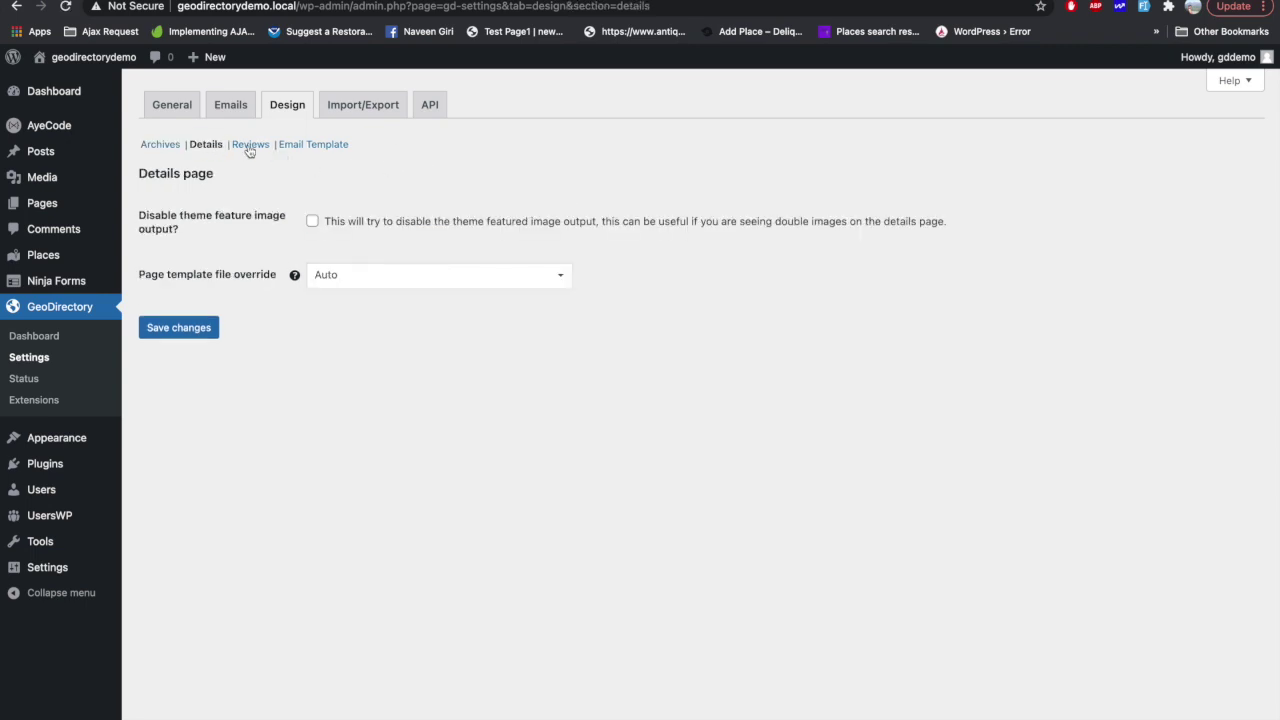
# Open the Reviews design settings and change the rating color to green (#00d64e).
pyautogui.click(250, 146)
pyautogui.scroll(-3, 251, 263)
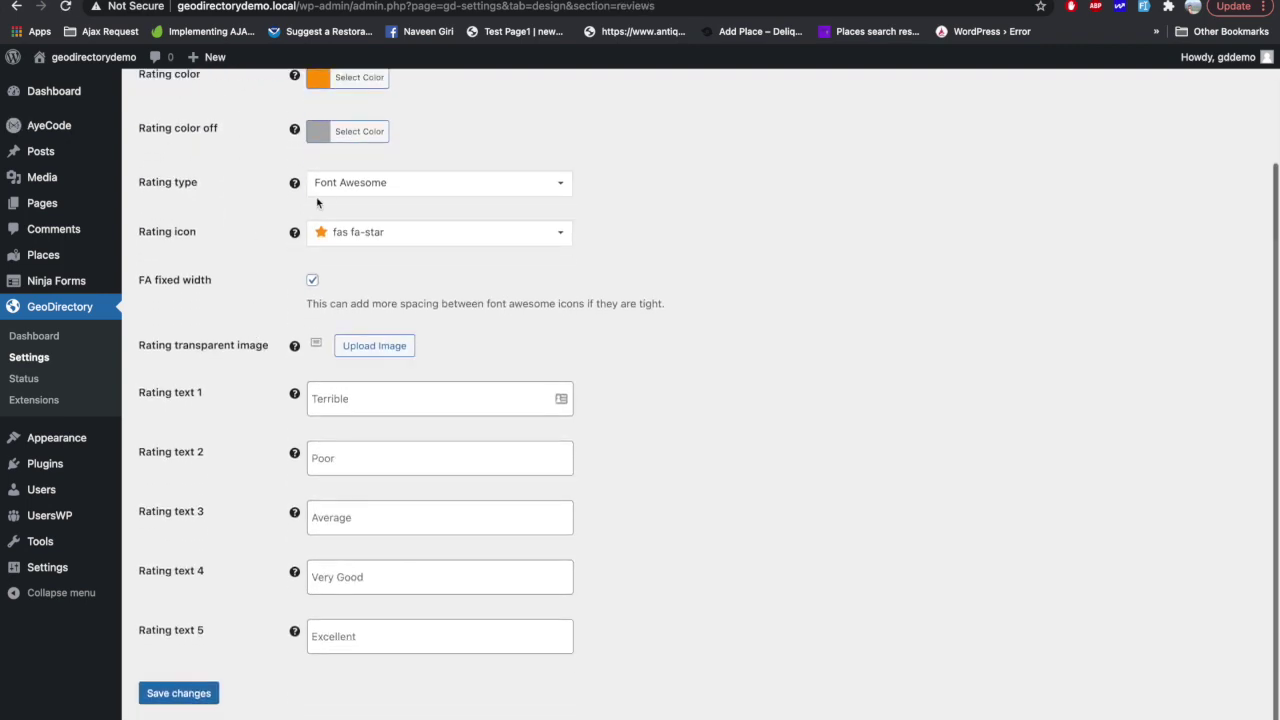
pyautogui.scroll(1, 319, 206)
pyautogui.click(324, 122)
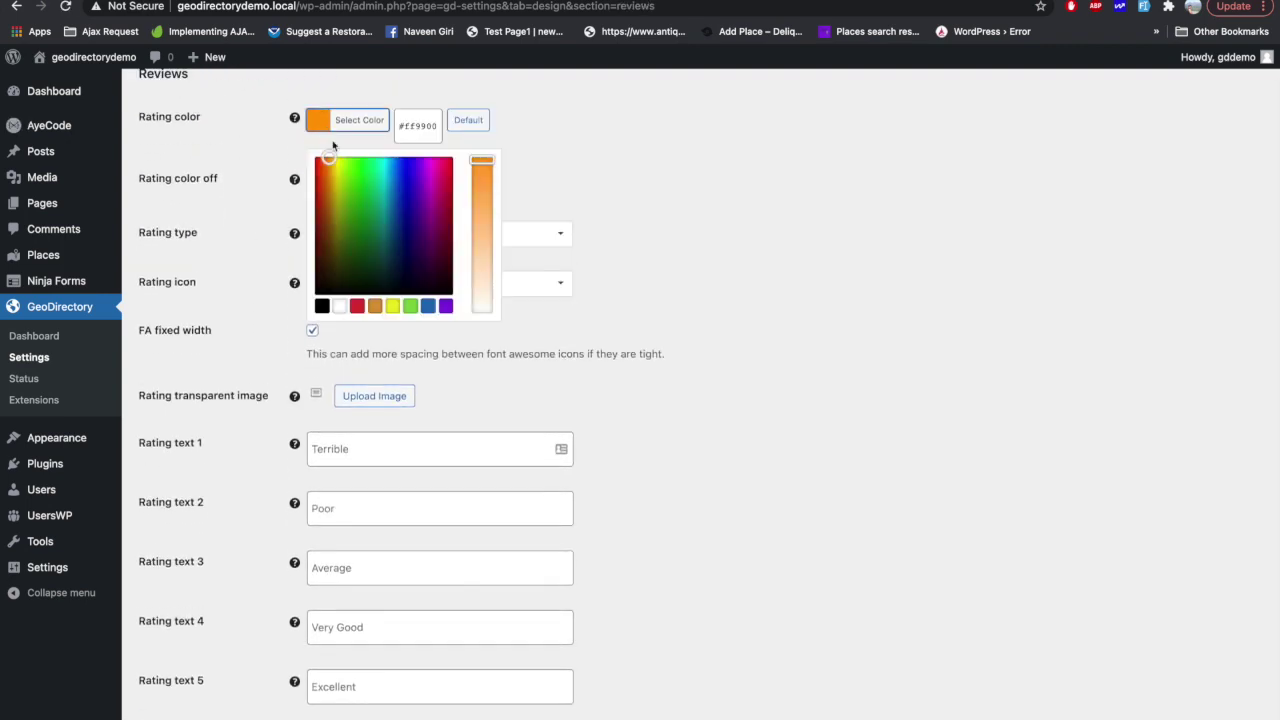
pyautogui.click(370, 179)
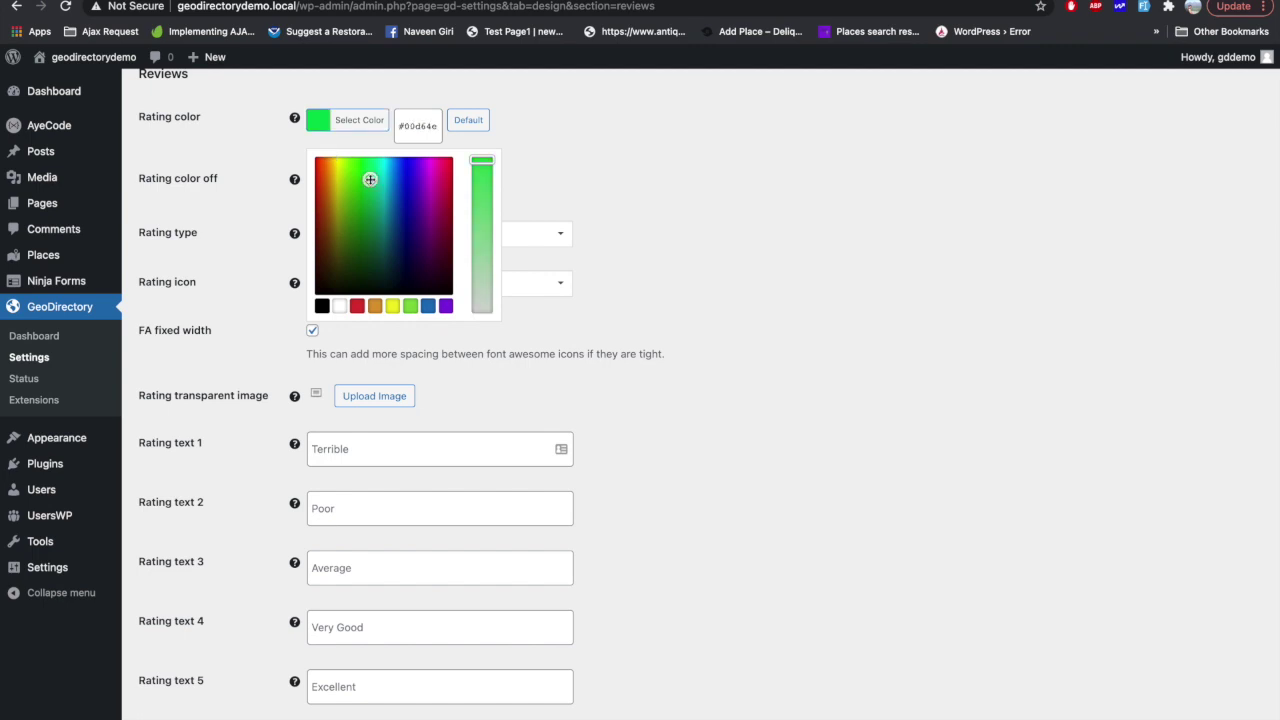
pyautogui.click(586, 213)
# Set the rating icon to fas fa-heart and save the Reviews design settings.
pyautogui.click(406, 281)
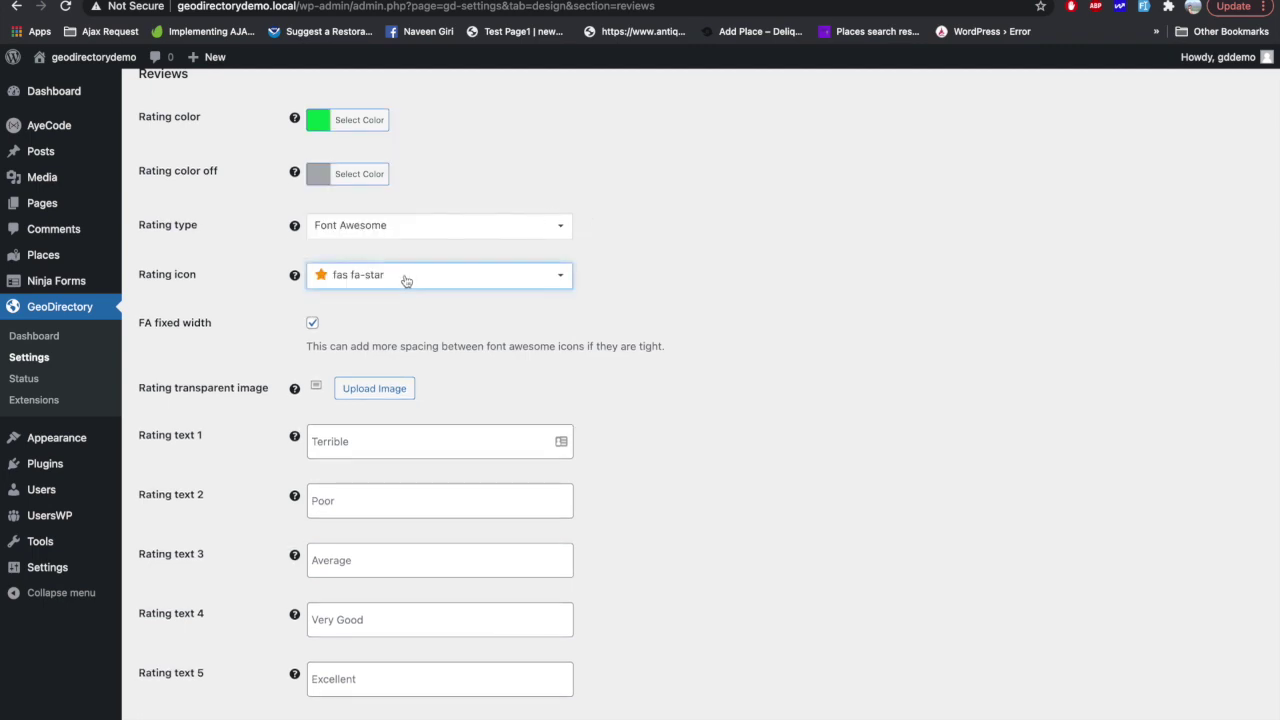
pyautogui.click(556, 286)
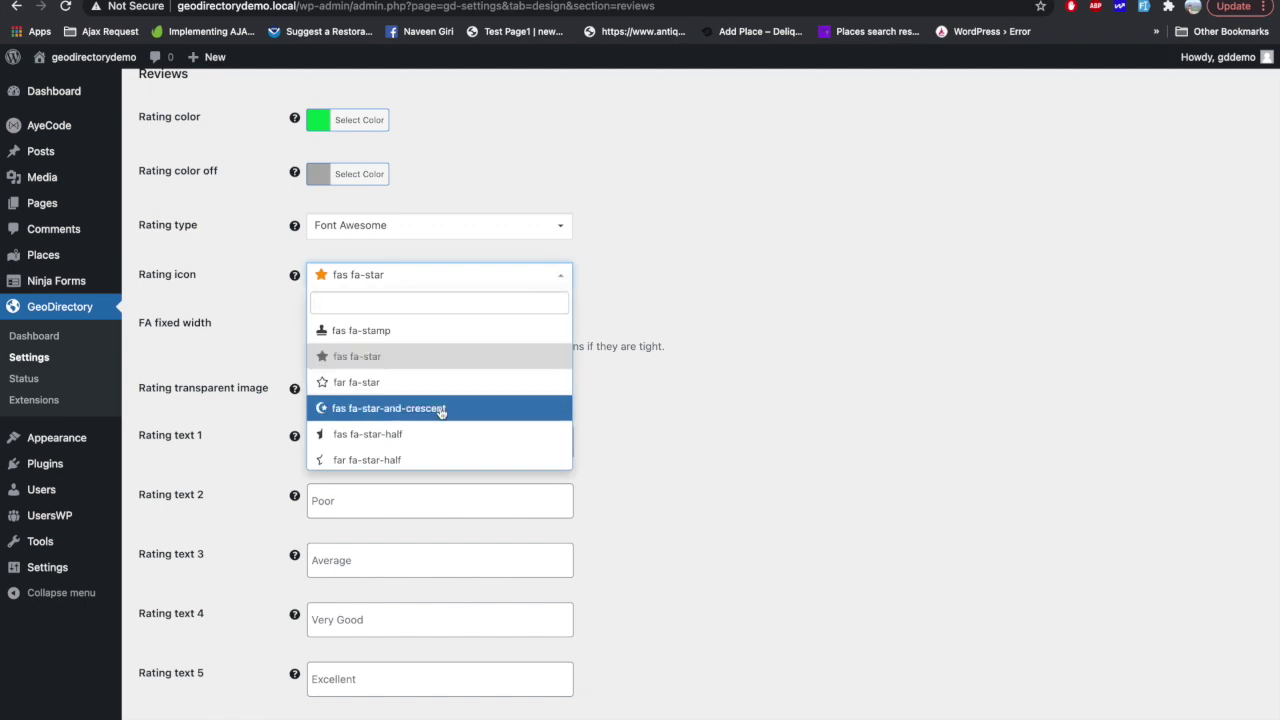
pyautogui.scroll(-1, 441, 411)
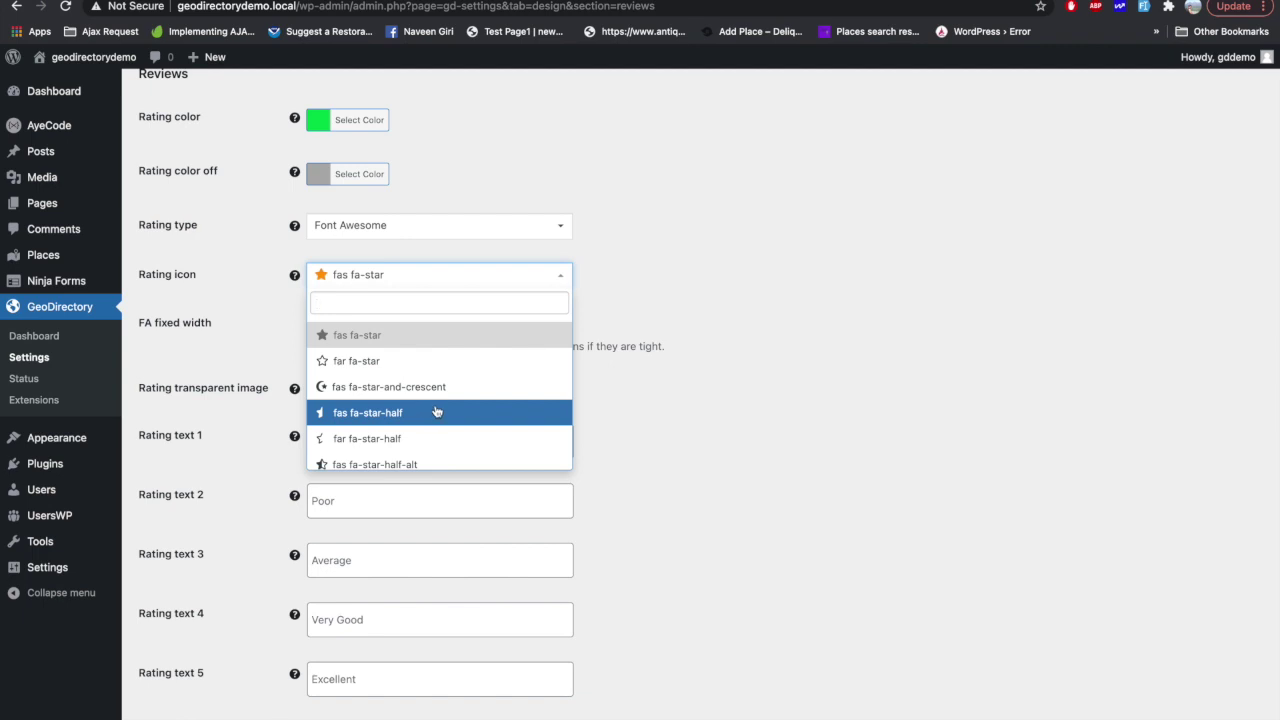
pyautogui.scroll(3, 431, 415)
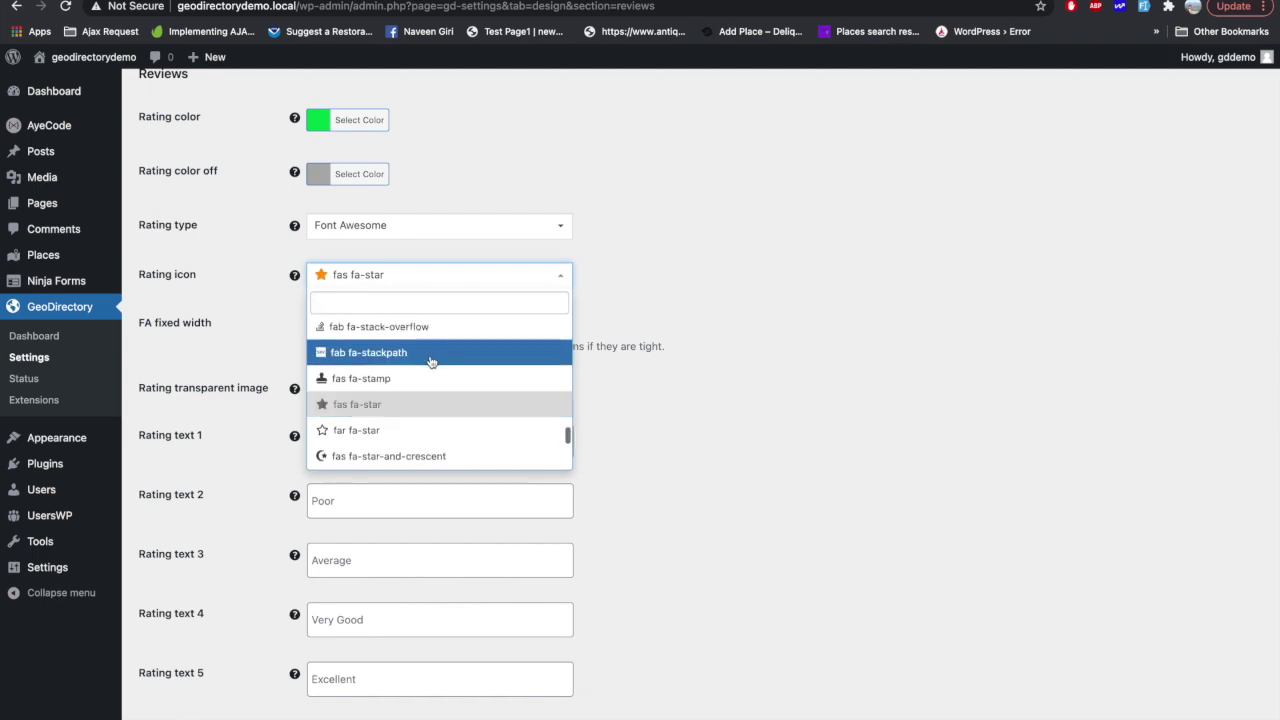
pyautogui.scroll(-5, 436, 400)
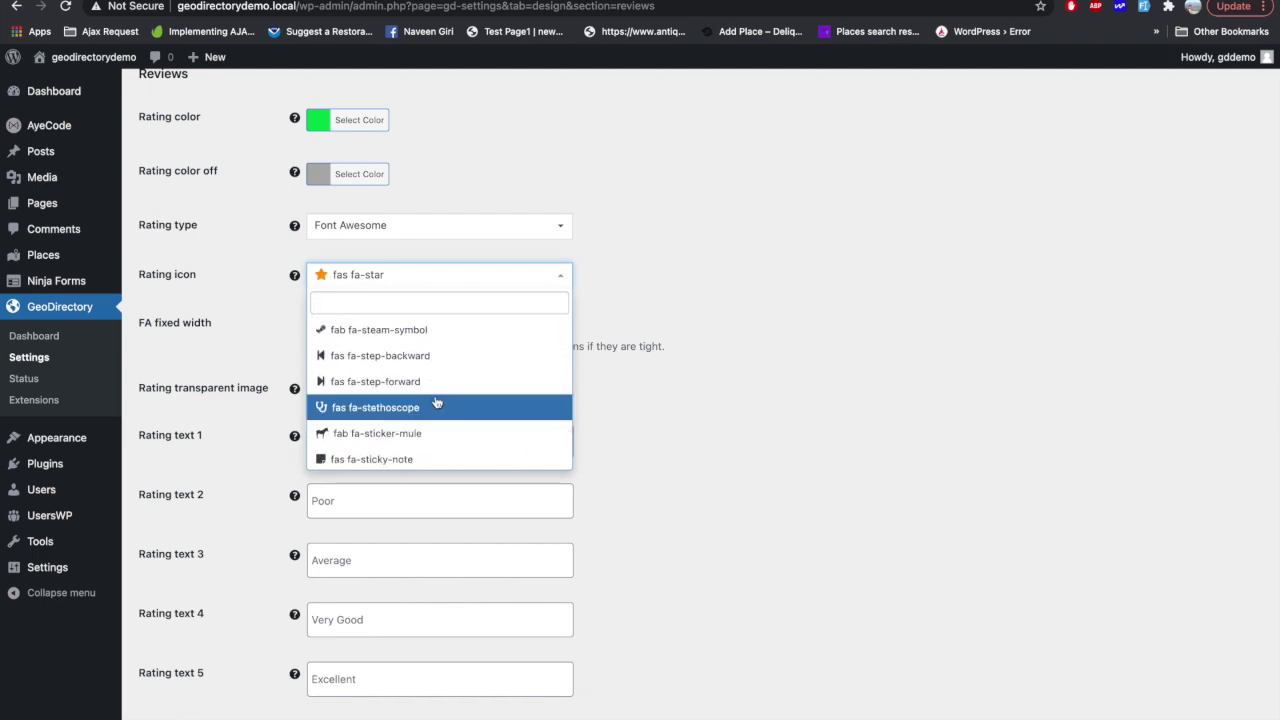
pyautogui.scroll(-3, 436, 402)
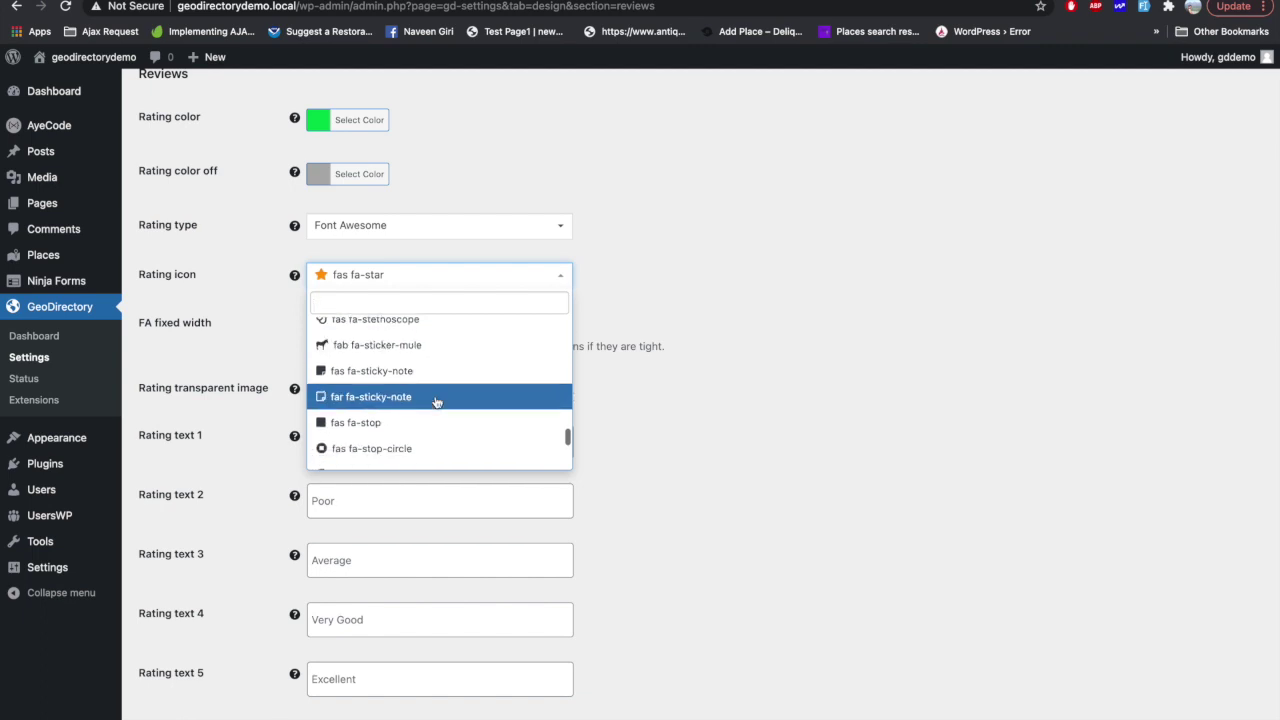
pyautogui.scroll(-3, 431, 443)
pyautogui.scroll(-5, 431, 444)
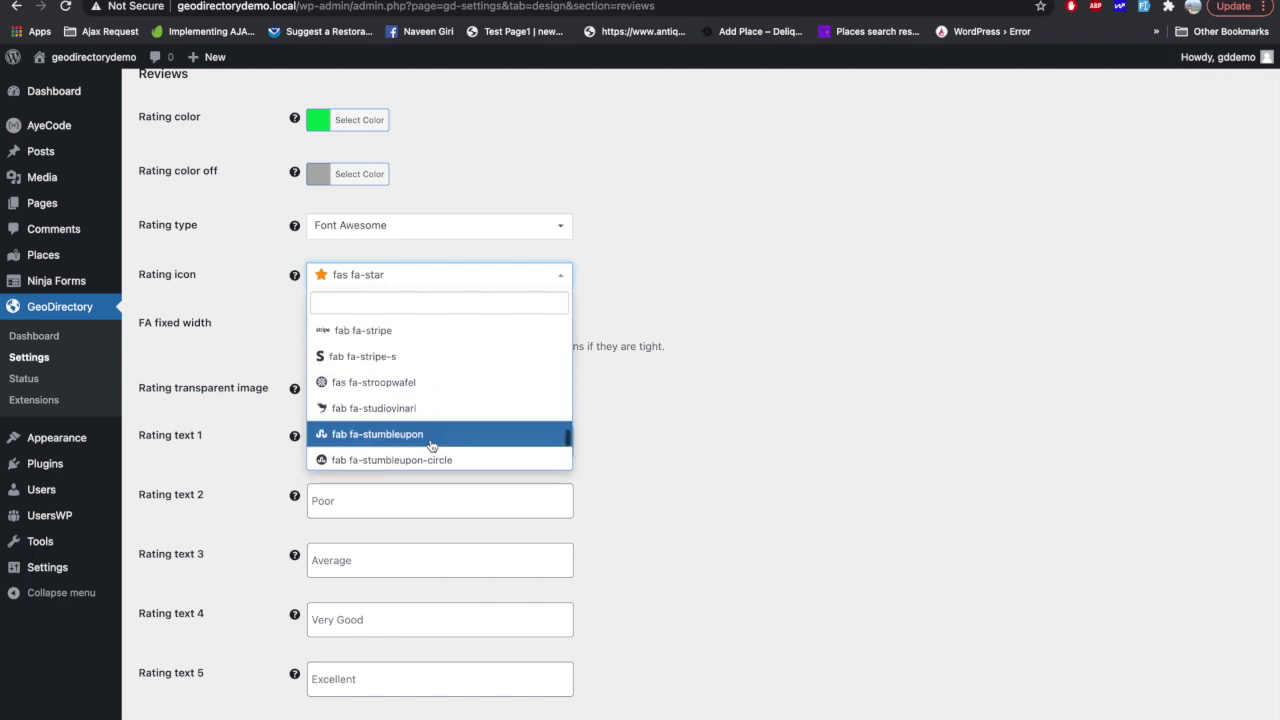
pyautogui.write('heart')
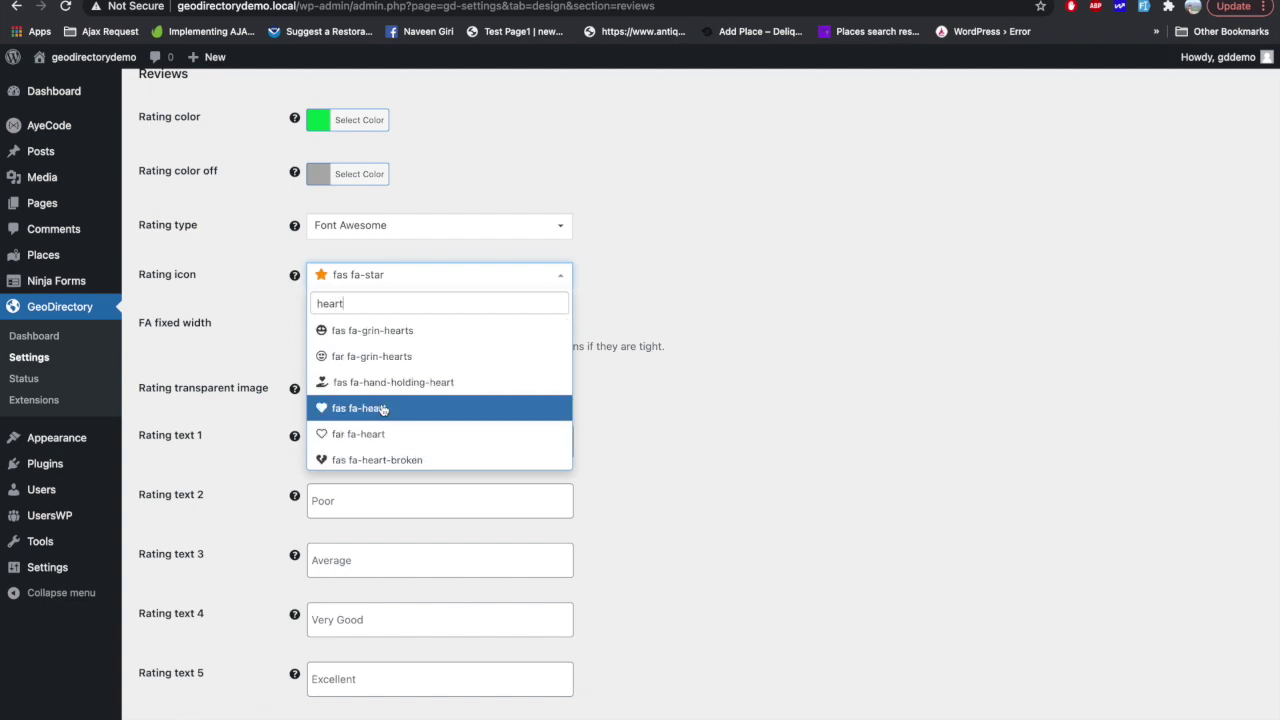
pyautogui.click(385, 418)
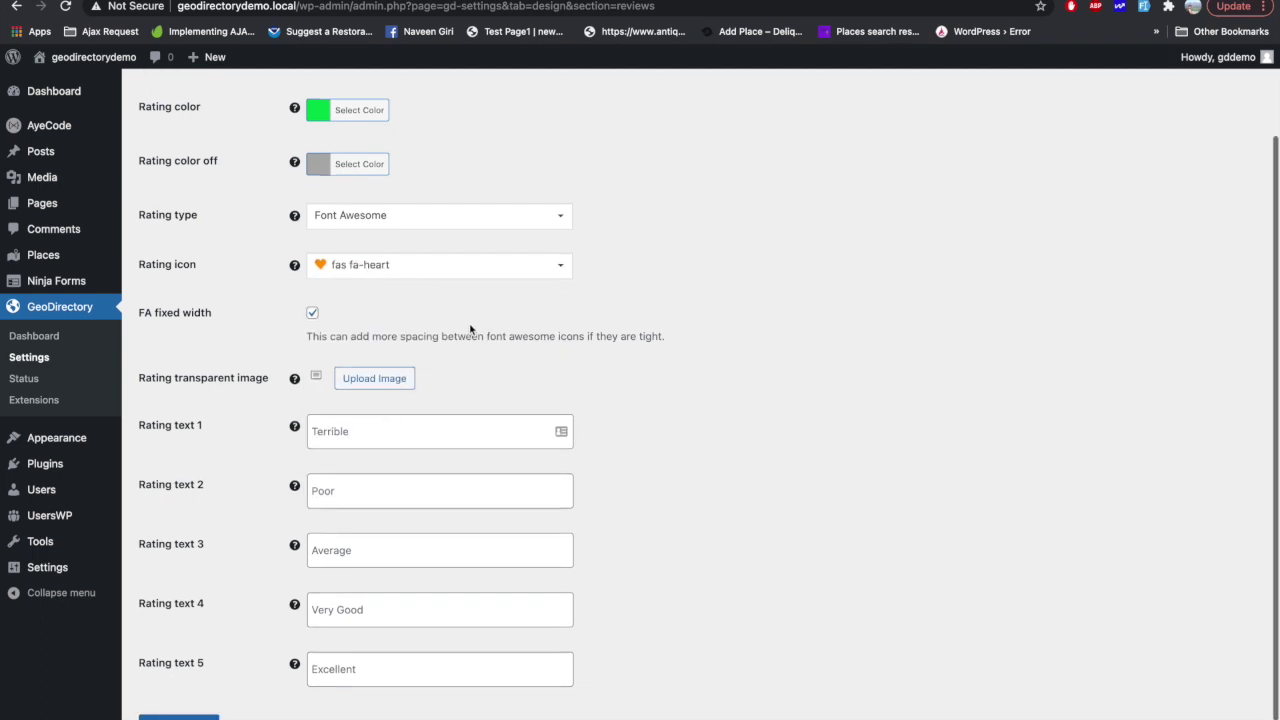
pyautogui.scroll(-1, 470, 329)
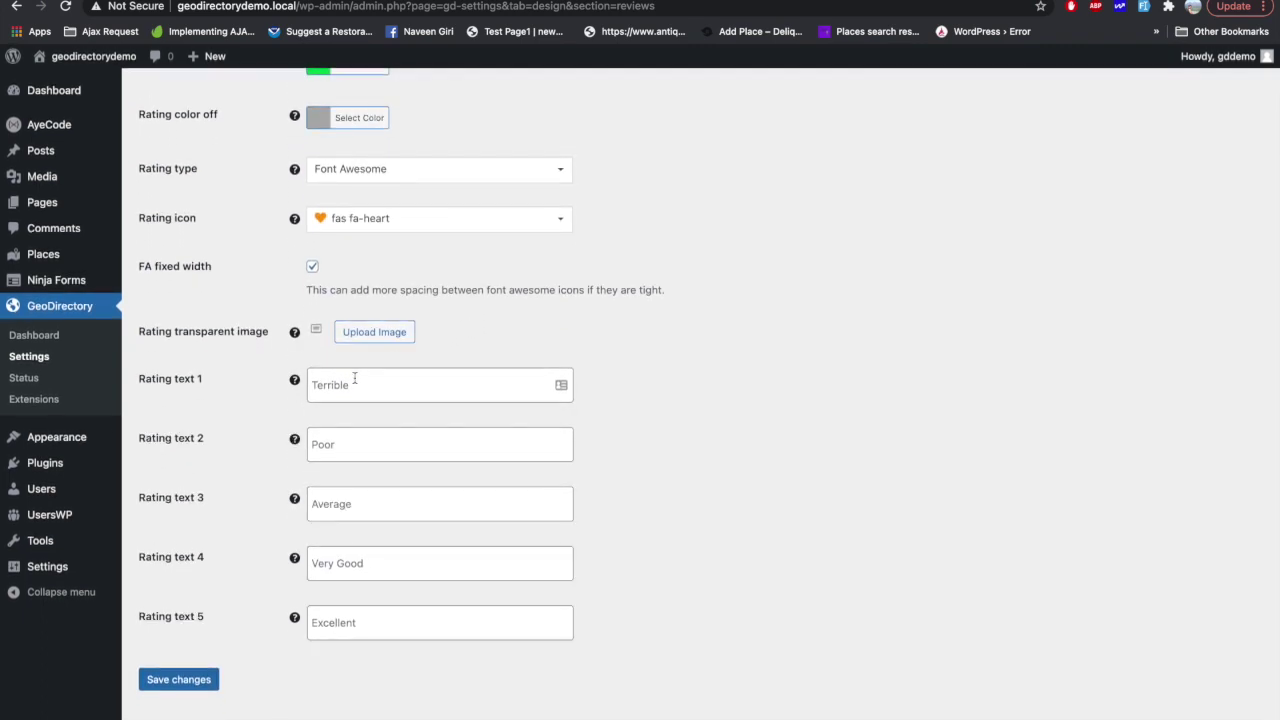
pyautogui.click(178, 680)
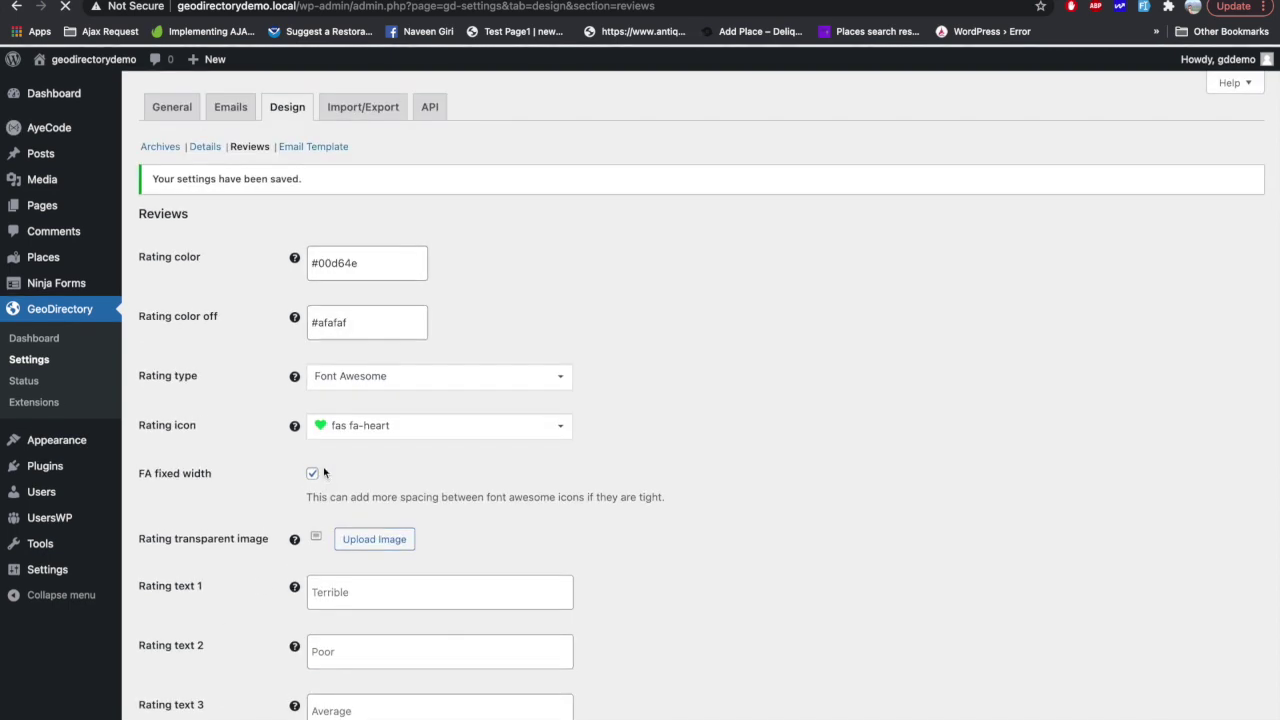
# Open the Email Template design settings, look over the footer text and color options, and preview the email template.
pyautogui.click(320, 145)
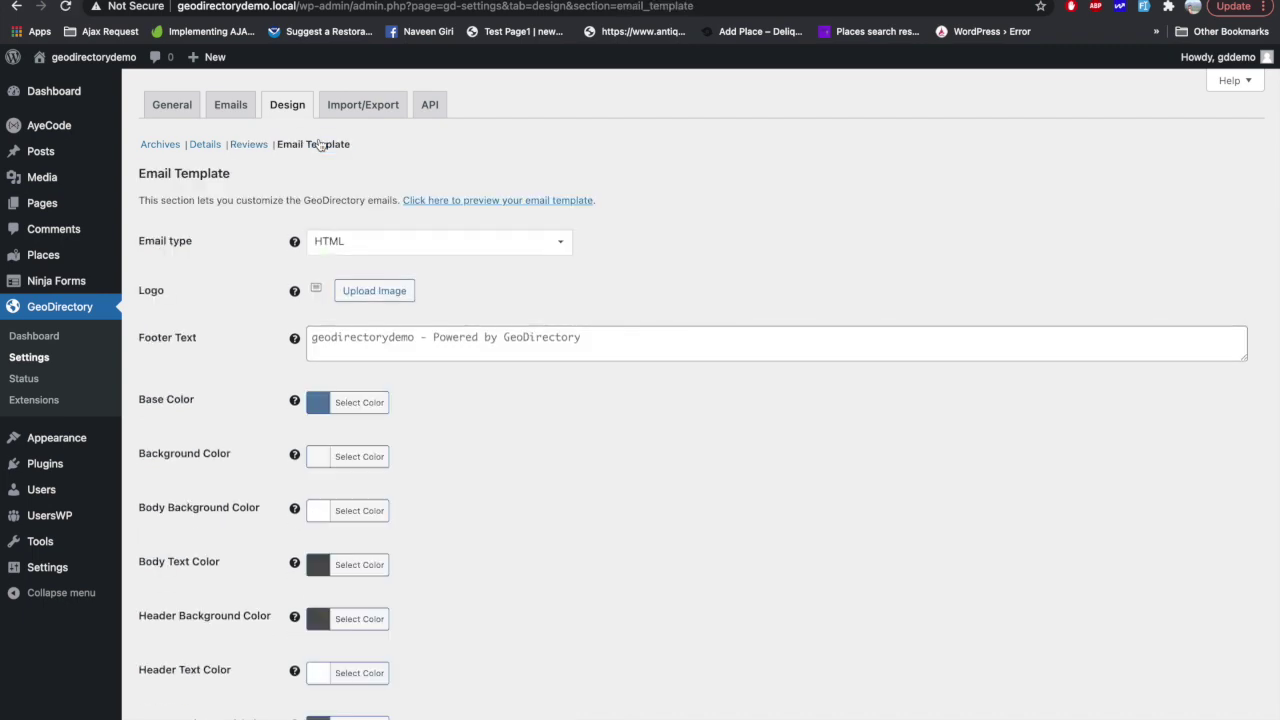
pyautogui.scroll(-1, 368, 347)
pyautogui.scroll(-3, 217, 363)
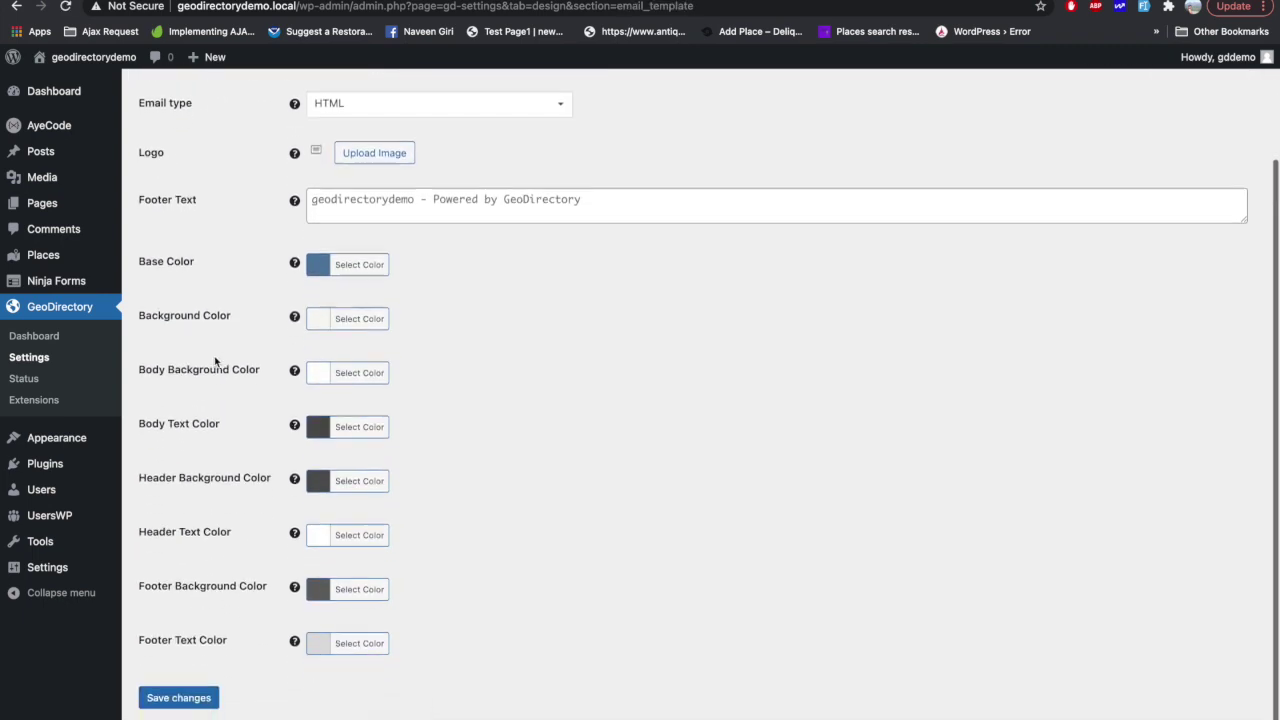
pyautogui.click(313, 266)
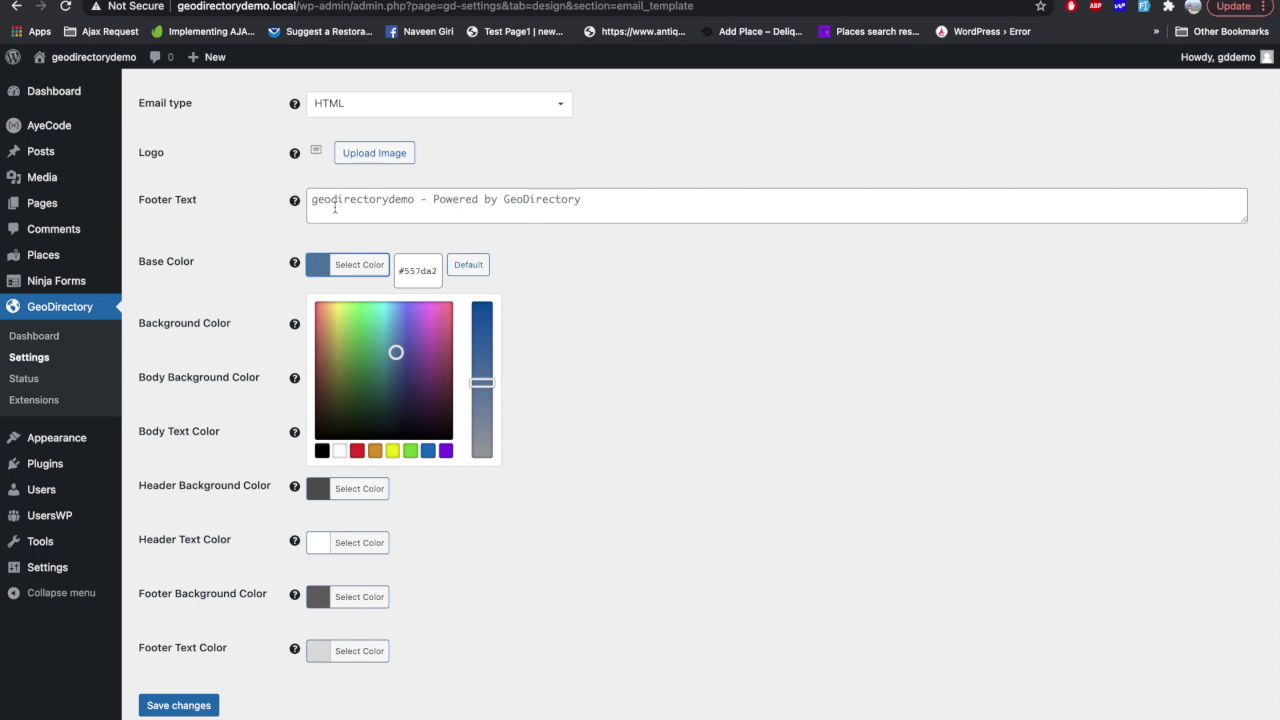
pyautogui.click(563, 207)
pyautogui.scroll(4, 543, 335)
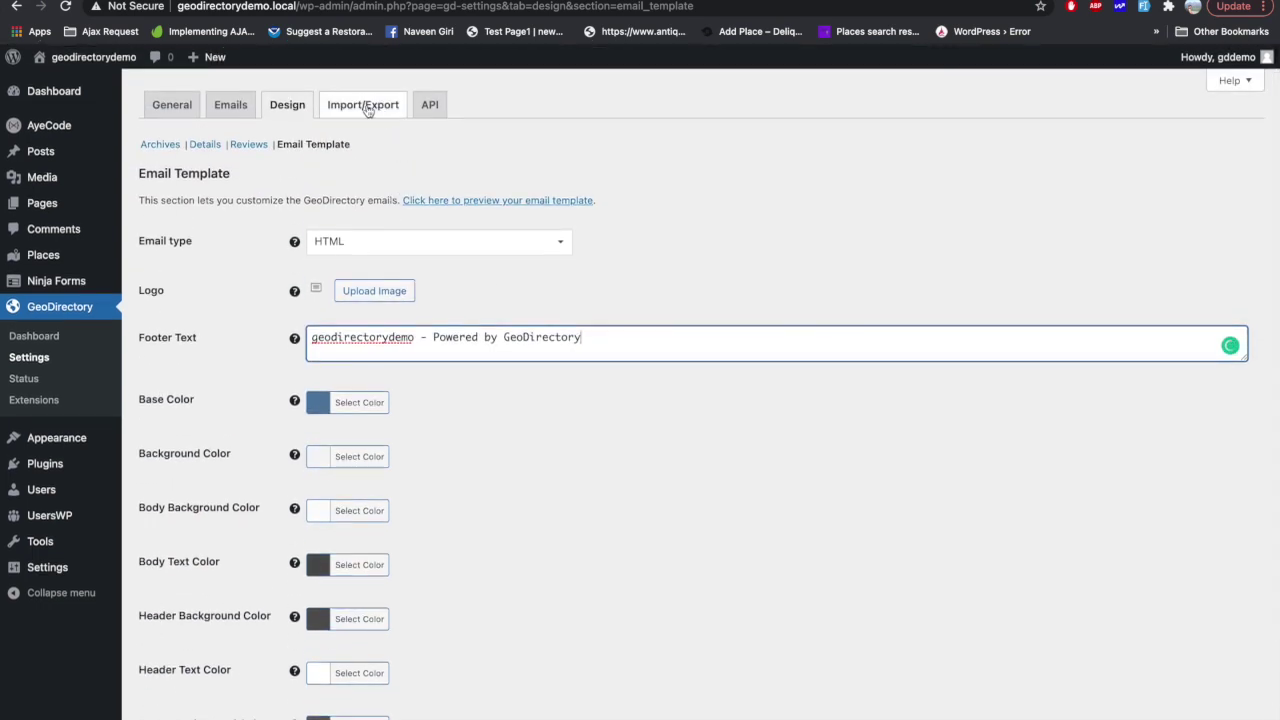
pyautogui.click(470, 203)
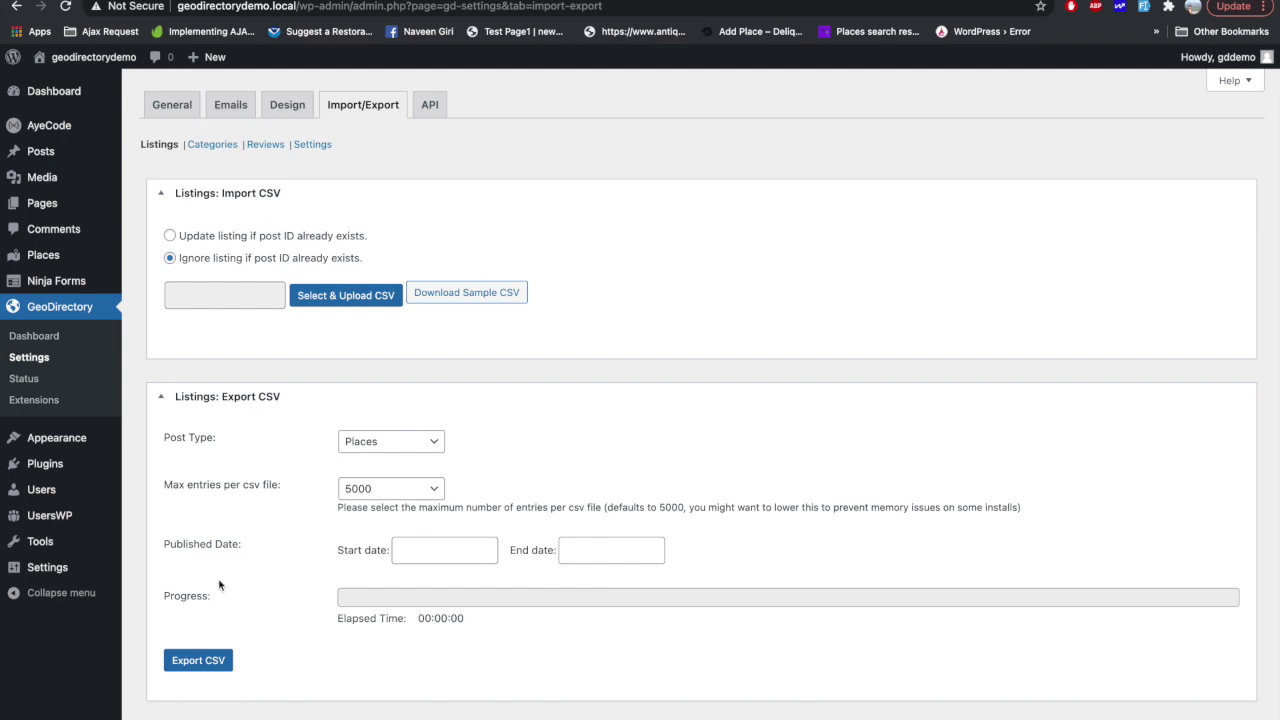
# From the Import/Export listings settings, export the Places listings with a maximum of 100 entries per CSV file and download the file.
pyautogui.click(193, 664)
pyautogui.click(382, 495)
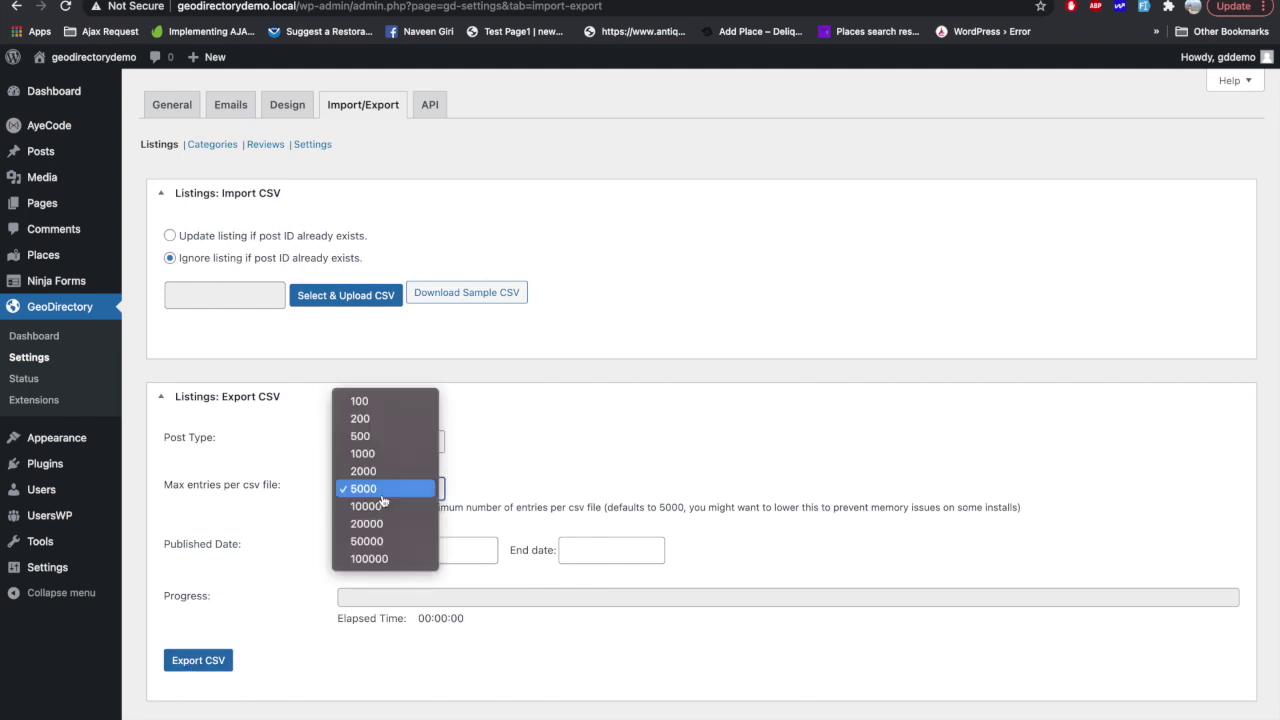
pyautogui.click(372, 402)
pyautogui.click(441, 556)
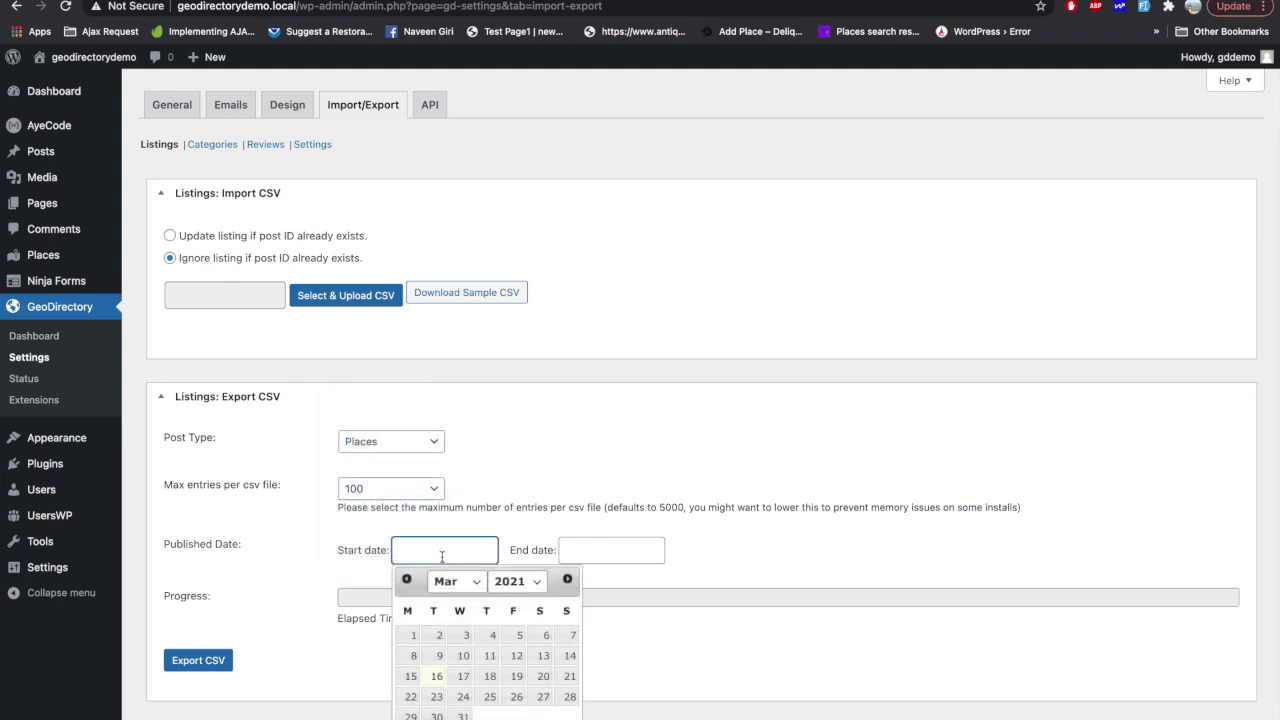
pyautogui.click(401, 437)
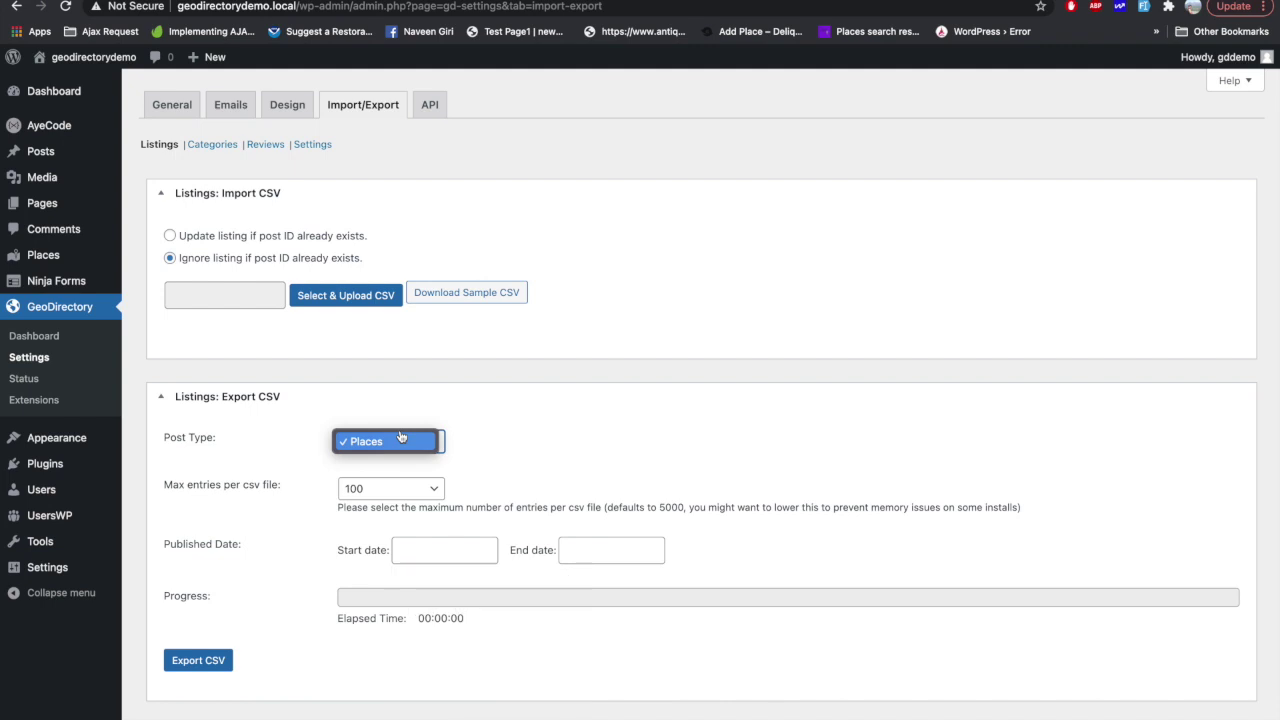
pyautogui.click(198, 660)
pyautogui.click(198, 660)
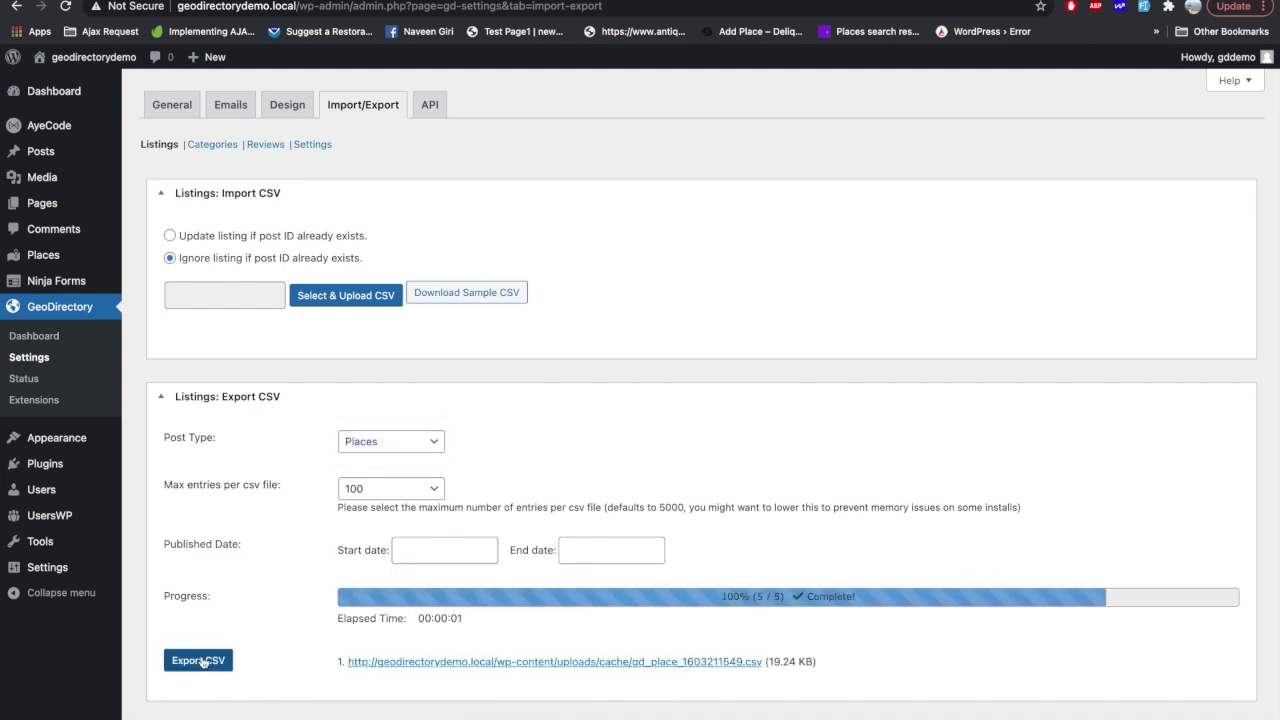
pyautogui.click(490, 662)
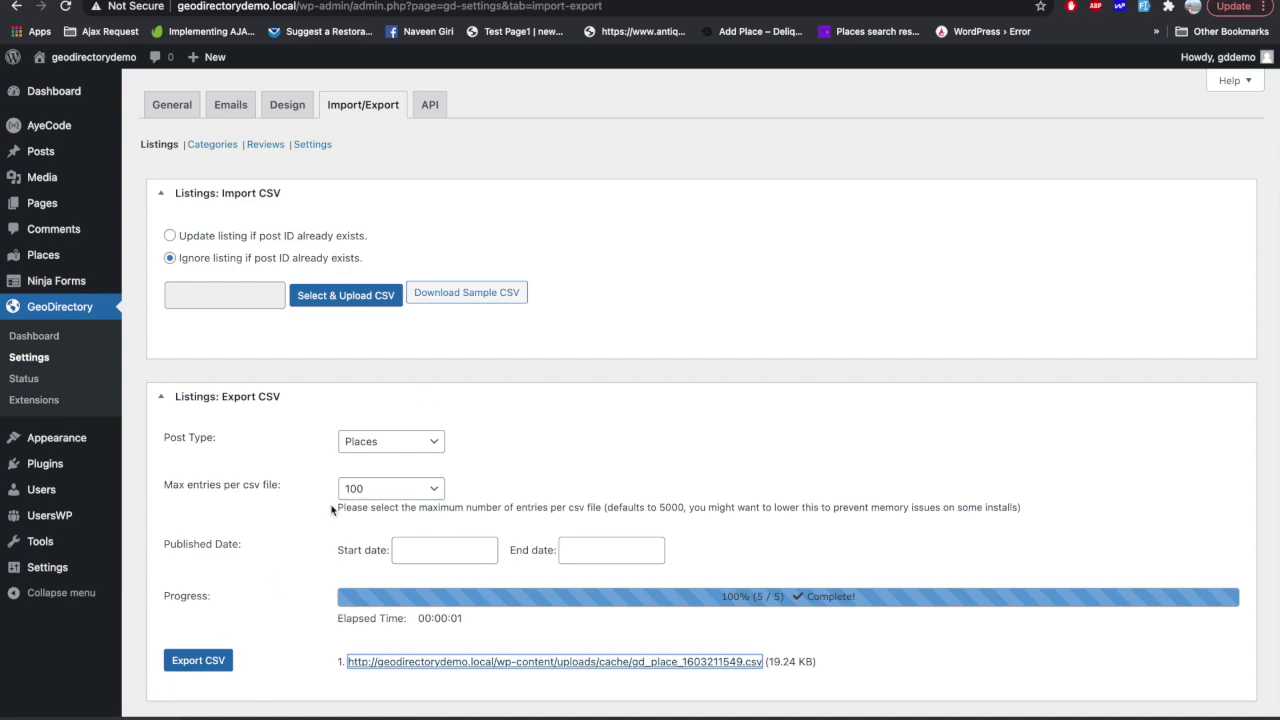
# Import gd_place_1603210408.csv from Downloads into the listings, updating any listing whose post ID already exists.
pyautogui.click(245, 237)
pyautogui.click(340, 295)
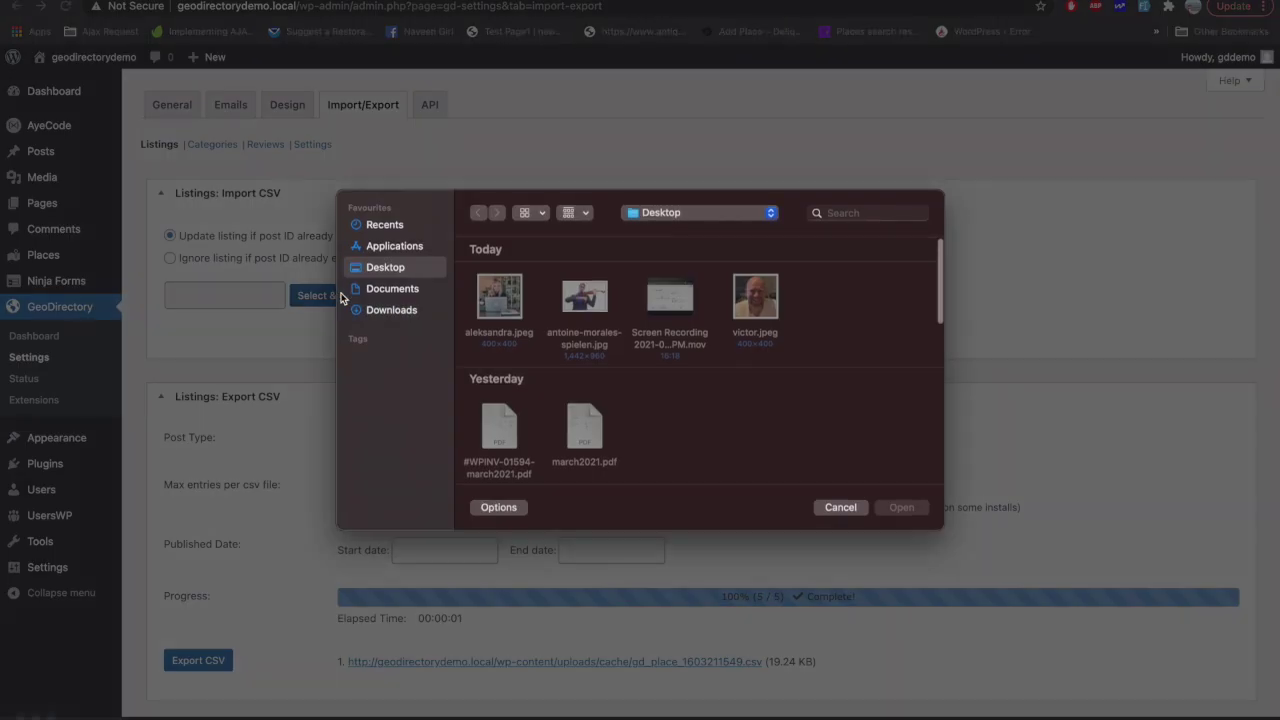
pyautogui.click(391, 311)
pyautogui.doubleClick(500, 300)
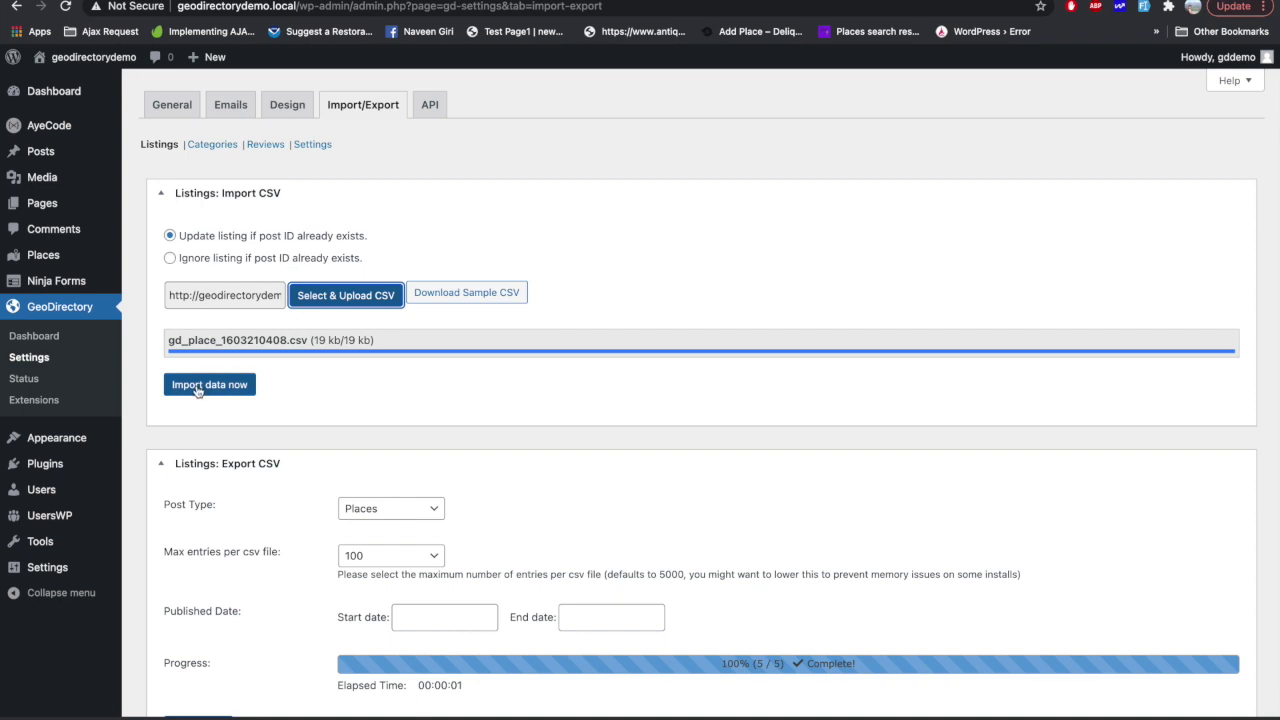
pyautogui.click(198, 388)
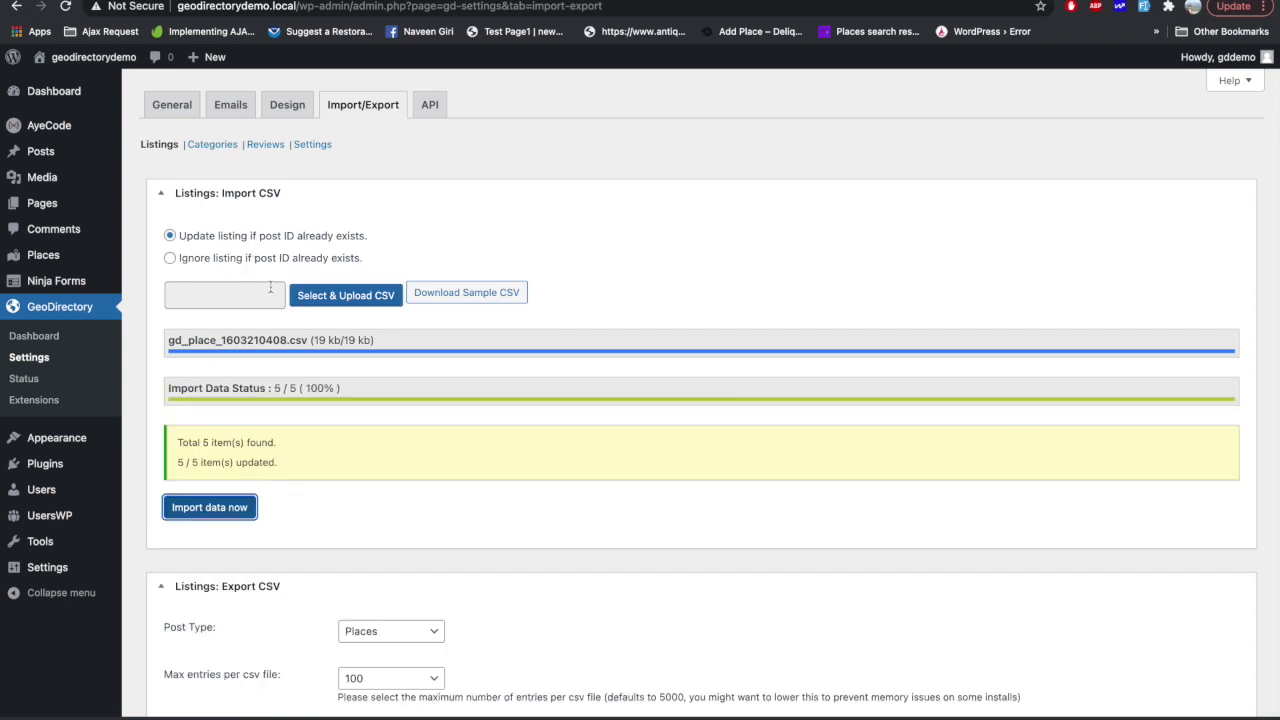
# Look through the import/export pages for categories, reviews and settings, and the REST API settings and keys.
pyautogui.click(218, 148)
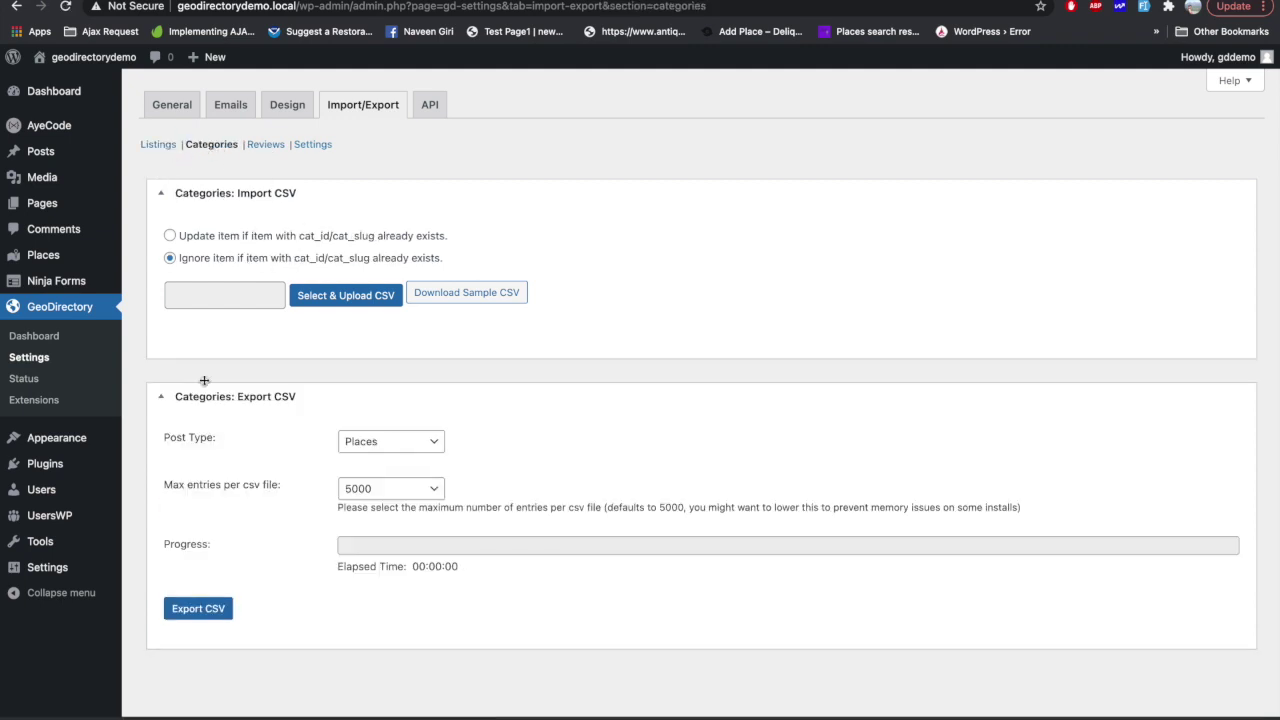
pyautogui.click(394, 444)
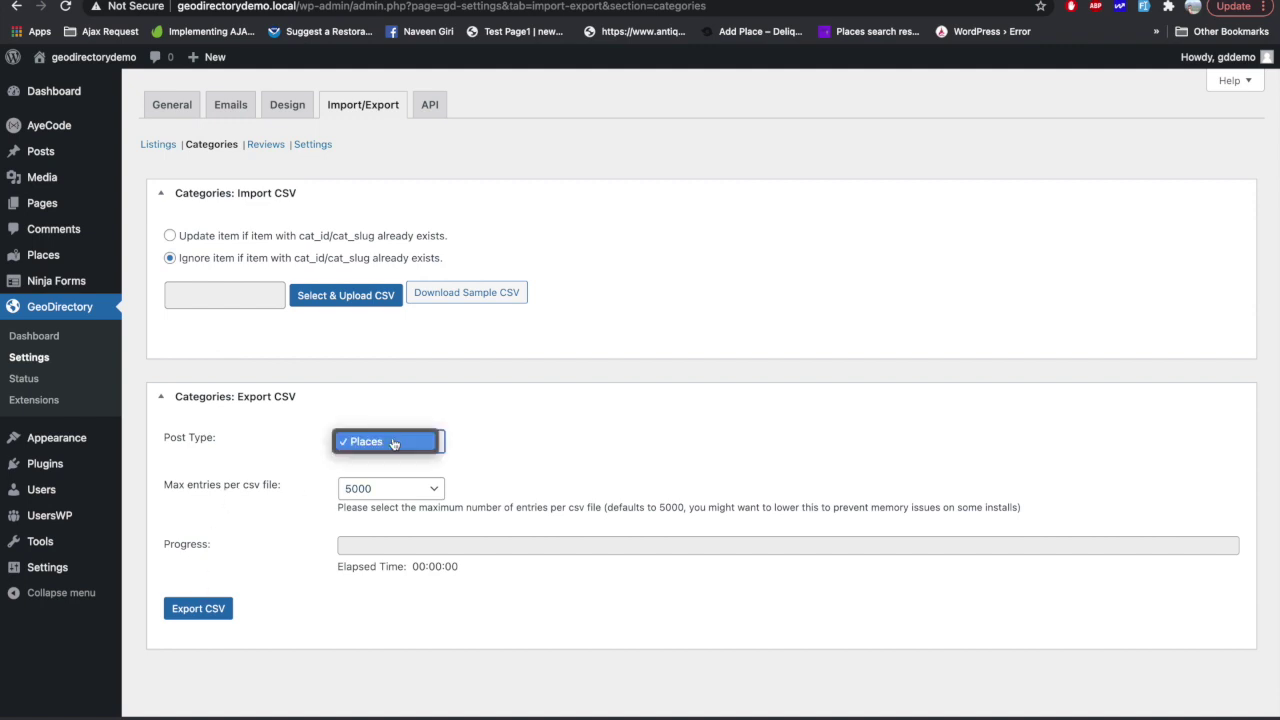
pyautogui.click(271, 451)
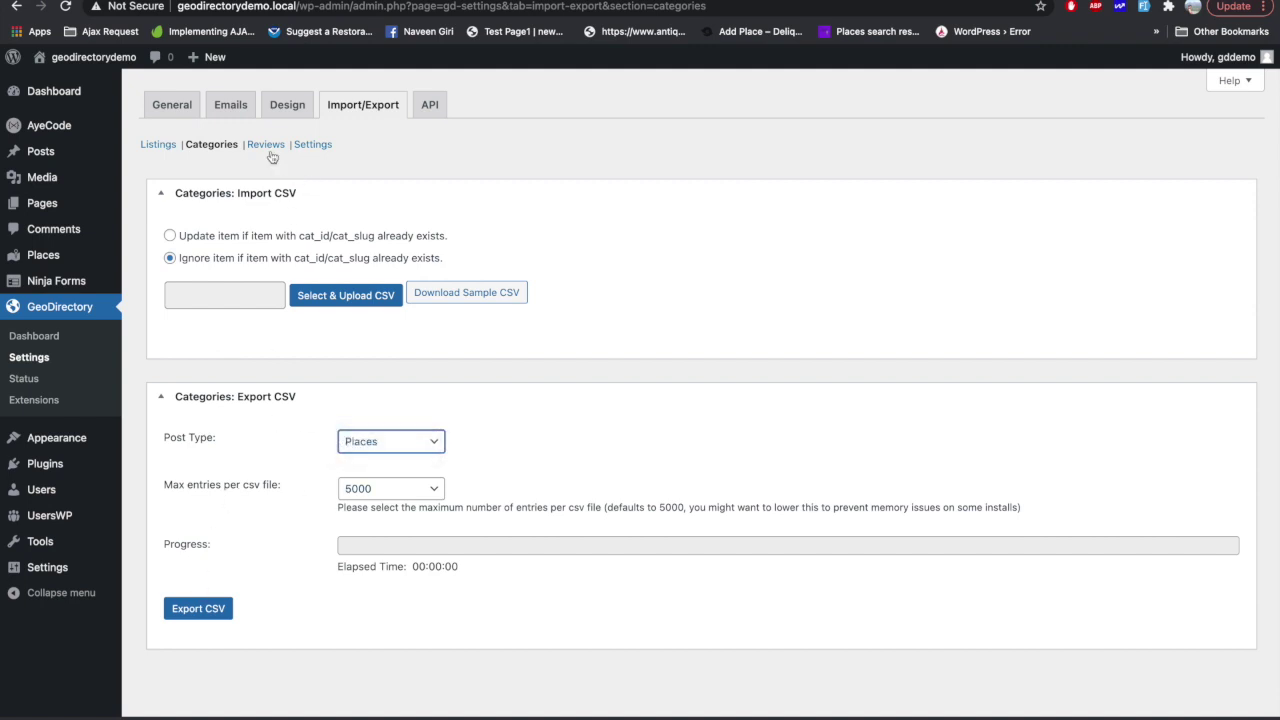
pyautogui.click(270, 150)
pyautogui.click(310, 146)
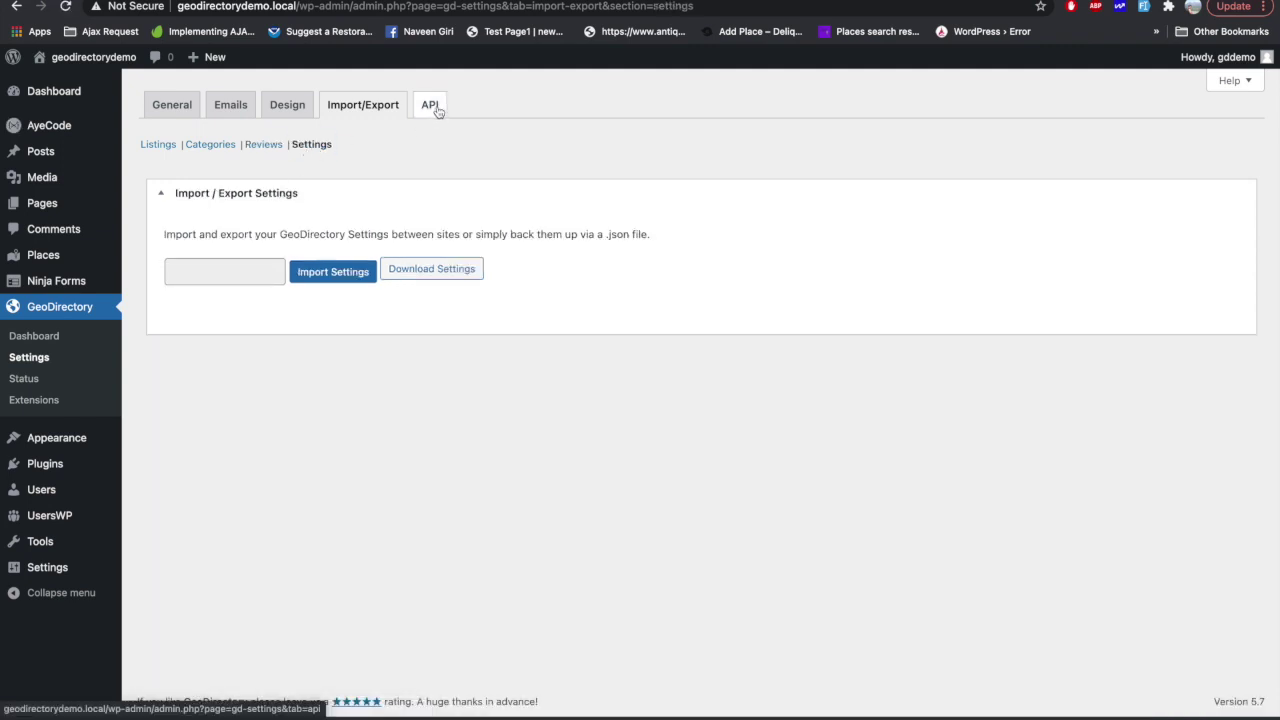
pyautogui.click(435, 110)
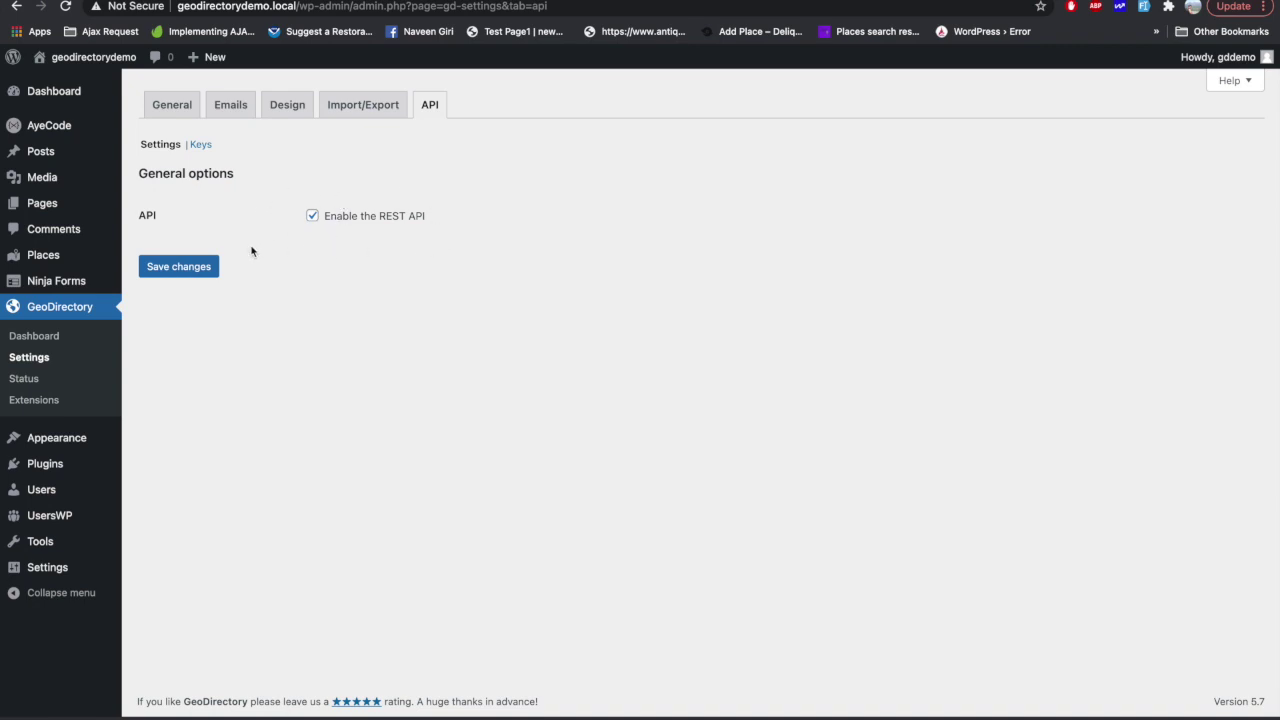
pyautogui.click(199, 144)
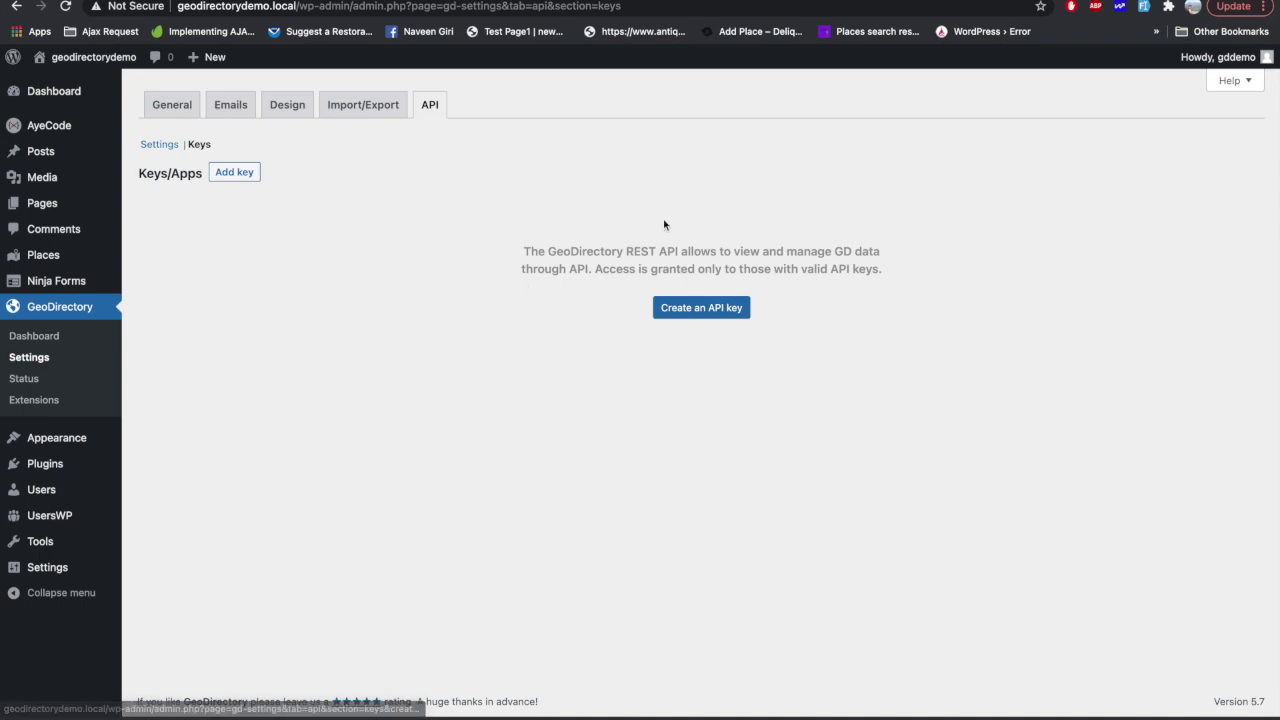
# Open the GeoDirectory system status report and examine its sections down to the secure connection (HTTPS) entry under Security.
pyautogui.click(30, 378)
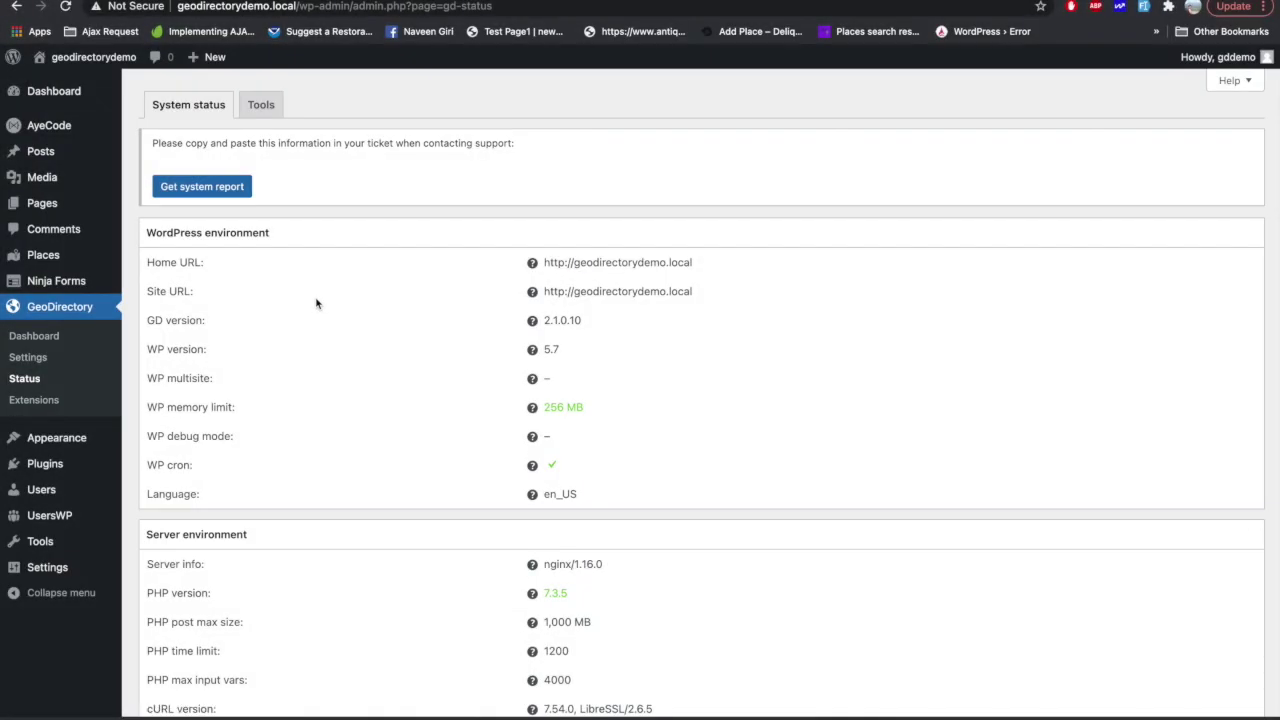
pyautogui.scroll(-10, 316, 304)
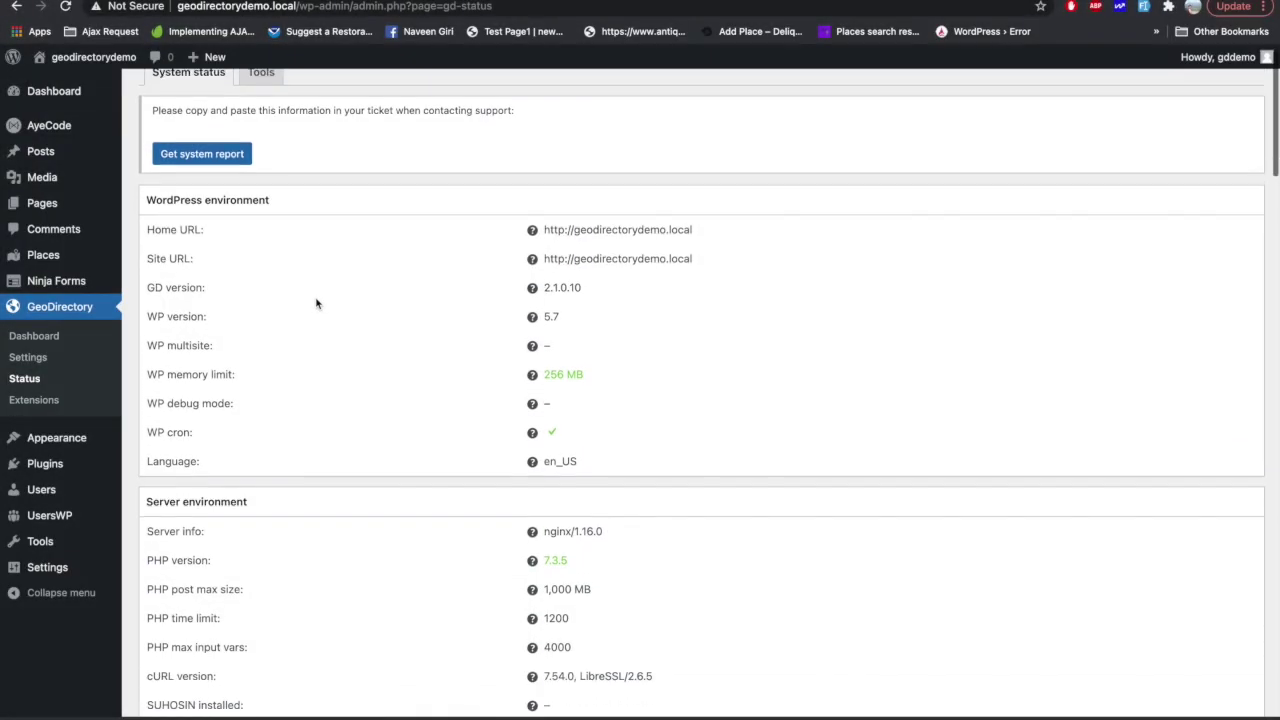
pyautogui.scroll(-15, 316, 304)
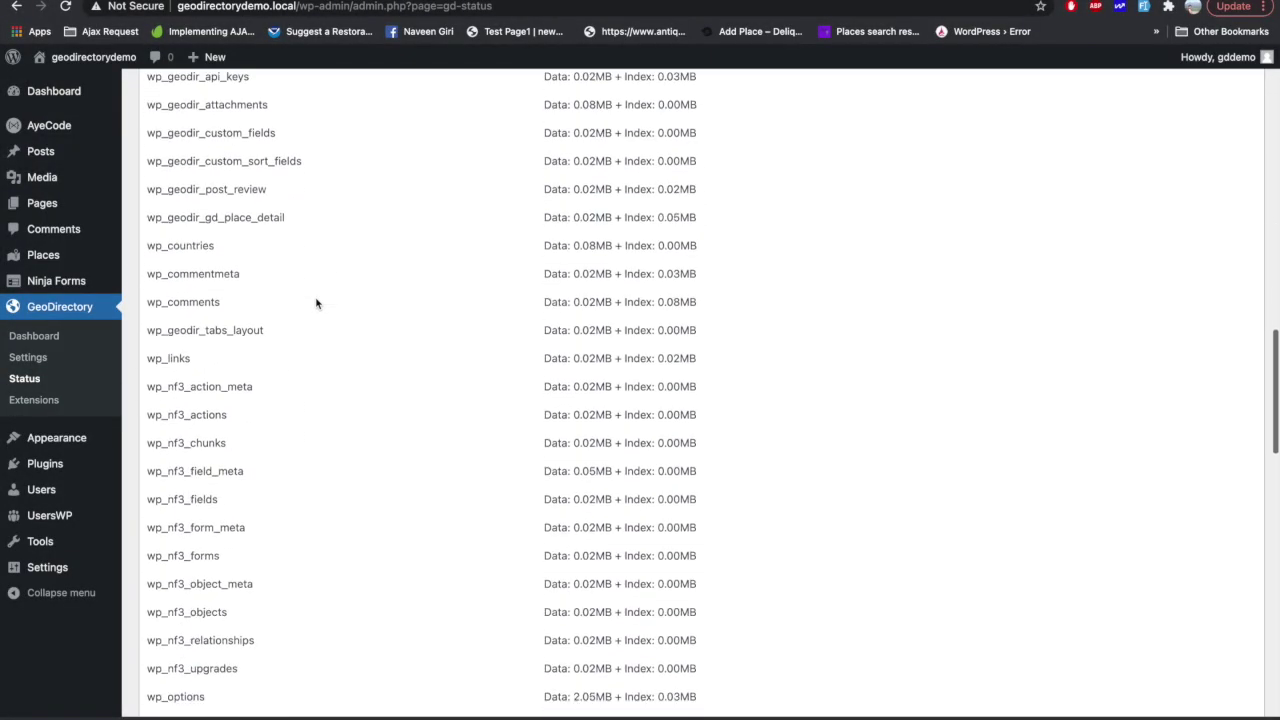
pyautogui.scroll(-2, 316, 304)
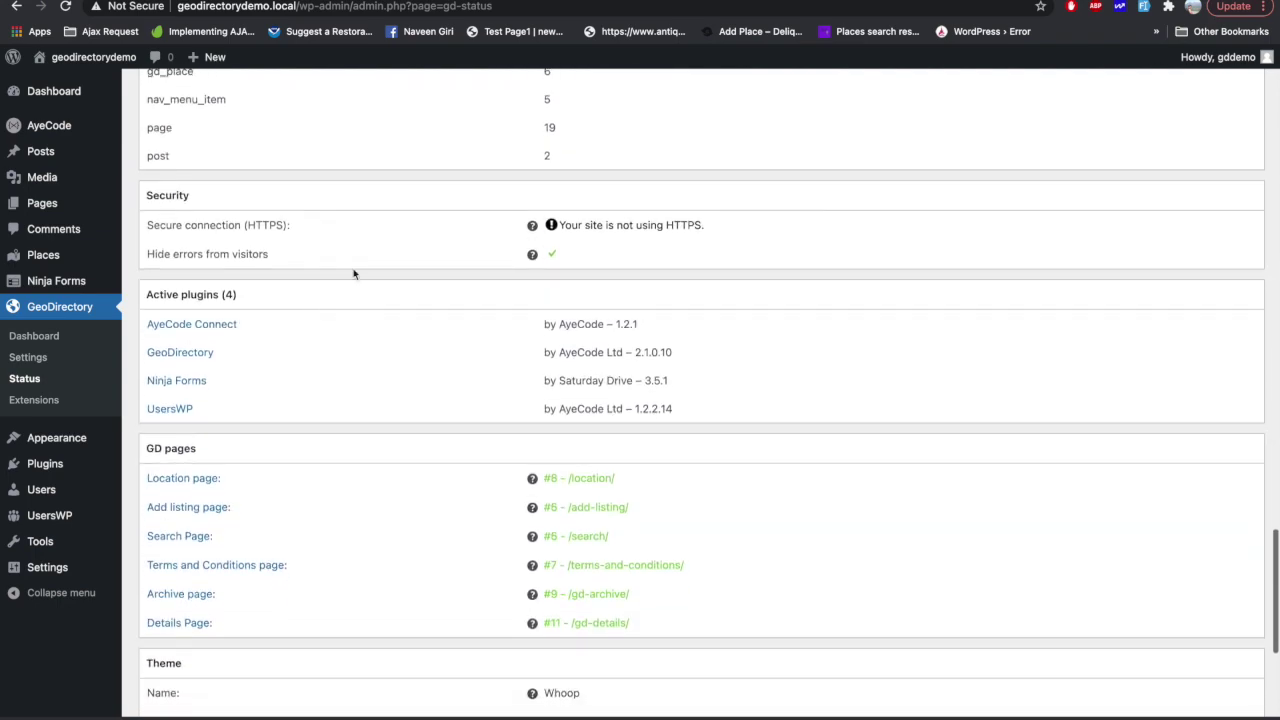
pyautogui.tripleClick(605, 225)
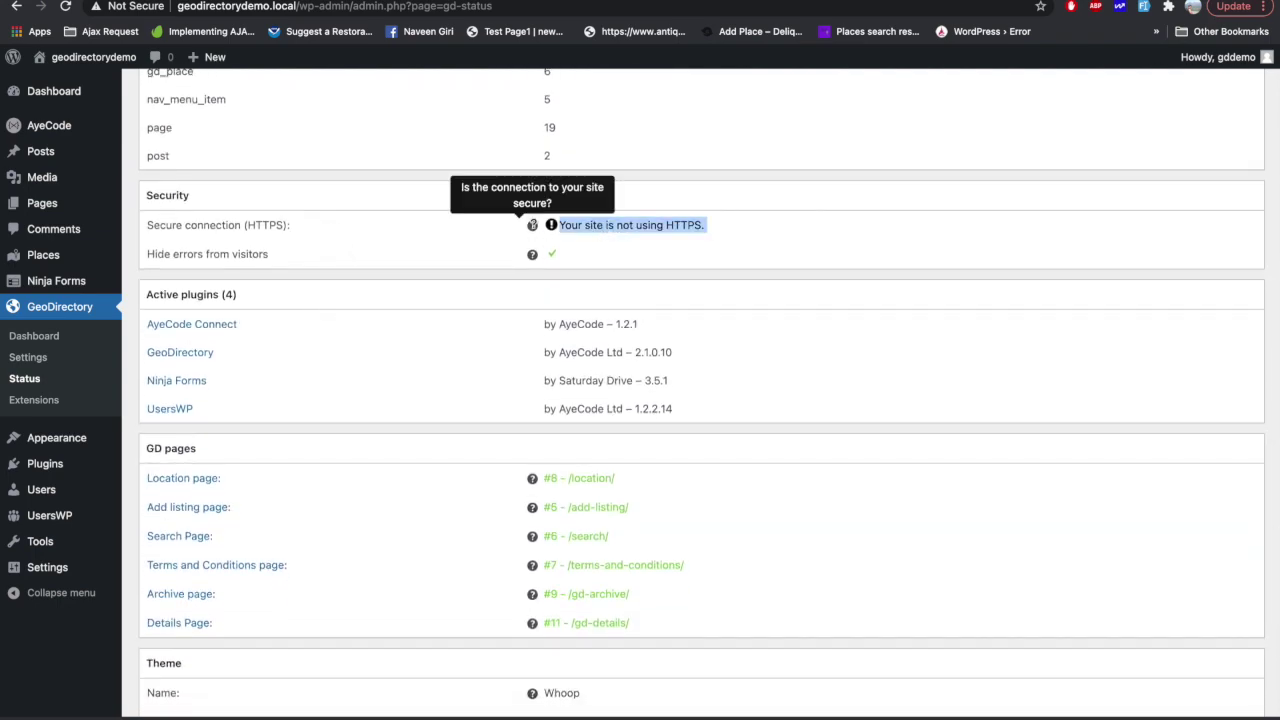
# Generate the GeoDirectory system report from the system status page and copy its full text for support.
pyautogui.scroll(-6, 451, 363)
pyautogui.scroll(20, 451, 363)
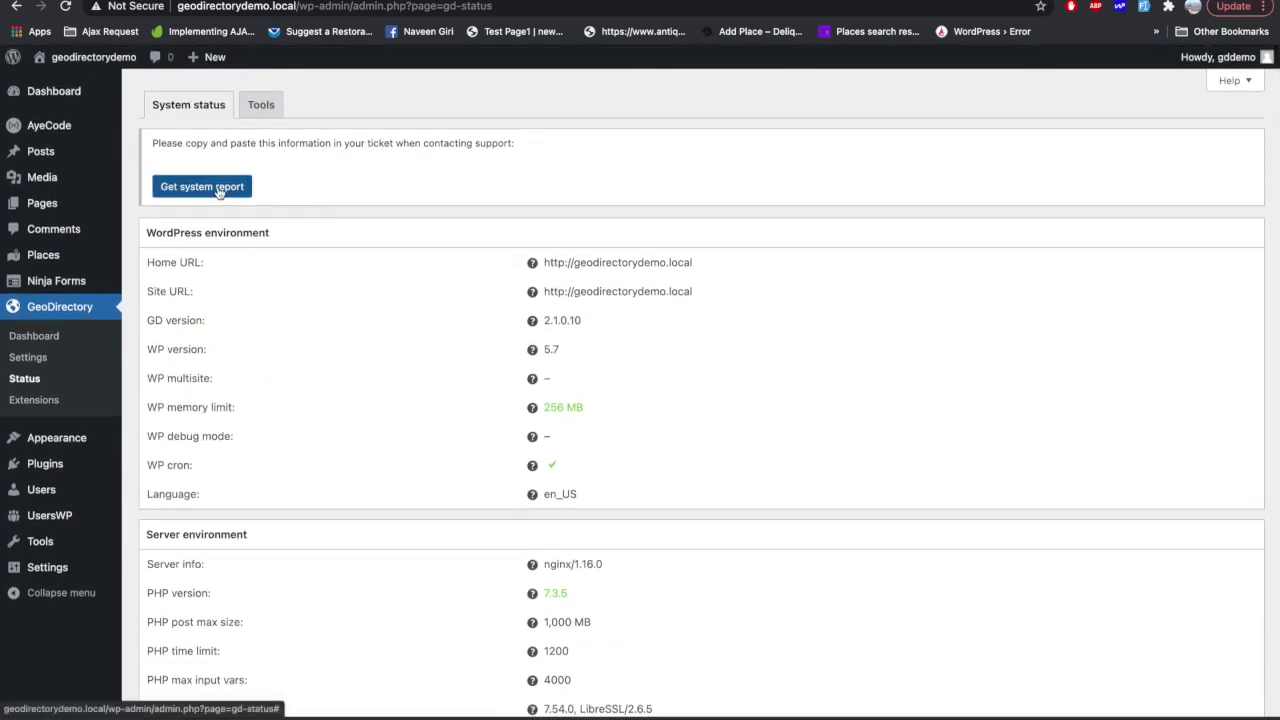
pyautogui.click(202, 187)
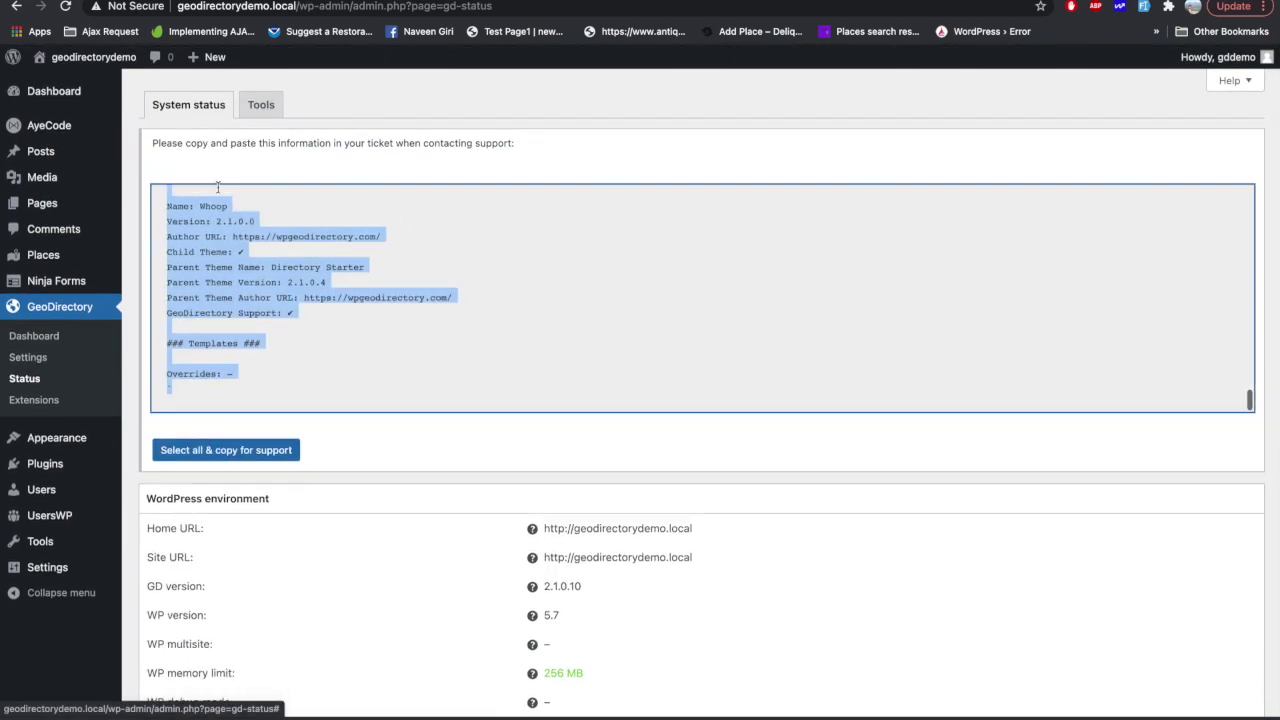
pyautogui.rightClick(242, 308)
pyautogui.click(265, 342)
# Open the GeoDirectory status tools and review the version number, review check and default page creation tools.
pyautogui.click(264, 105)
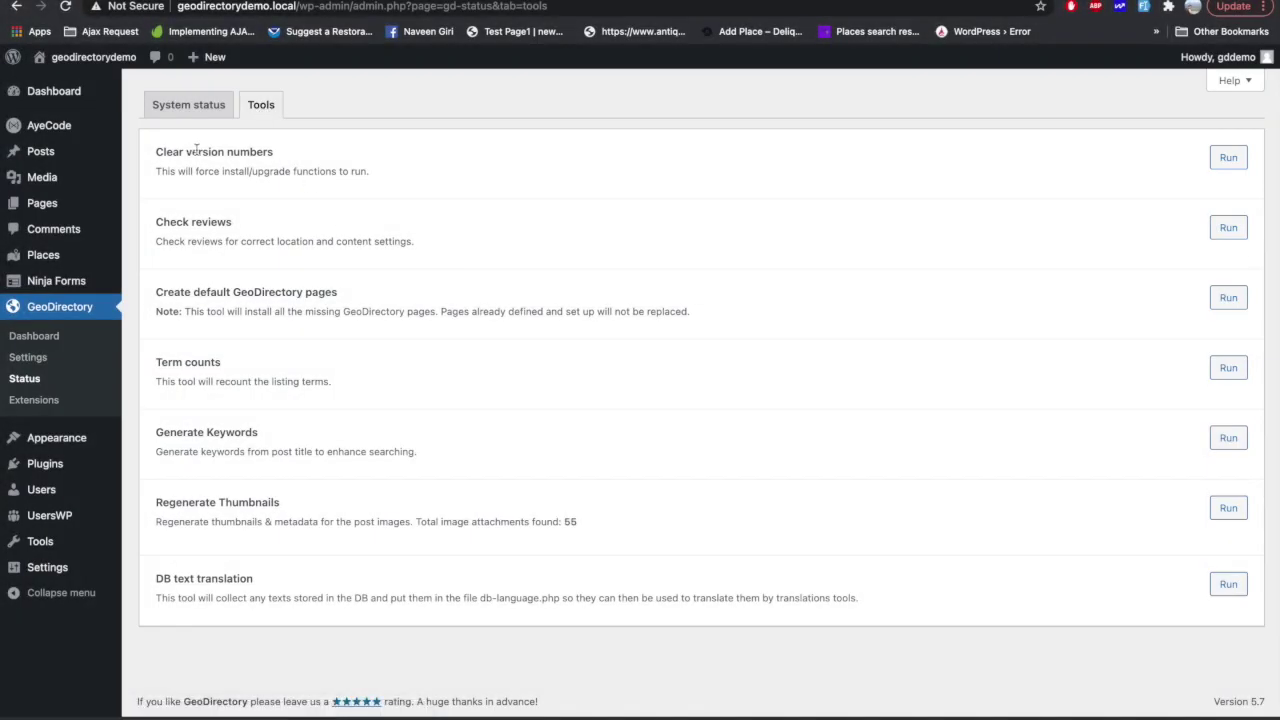
pyautogui.tripleClick(200, 150)
pyautogui.tripleClick(193, 221)
pyautogui.tripleClick(229, 292)
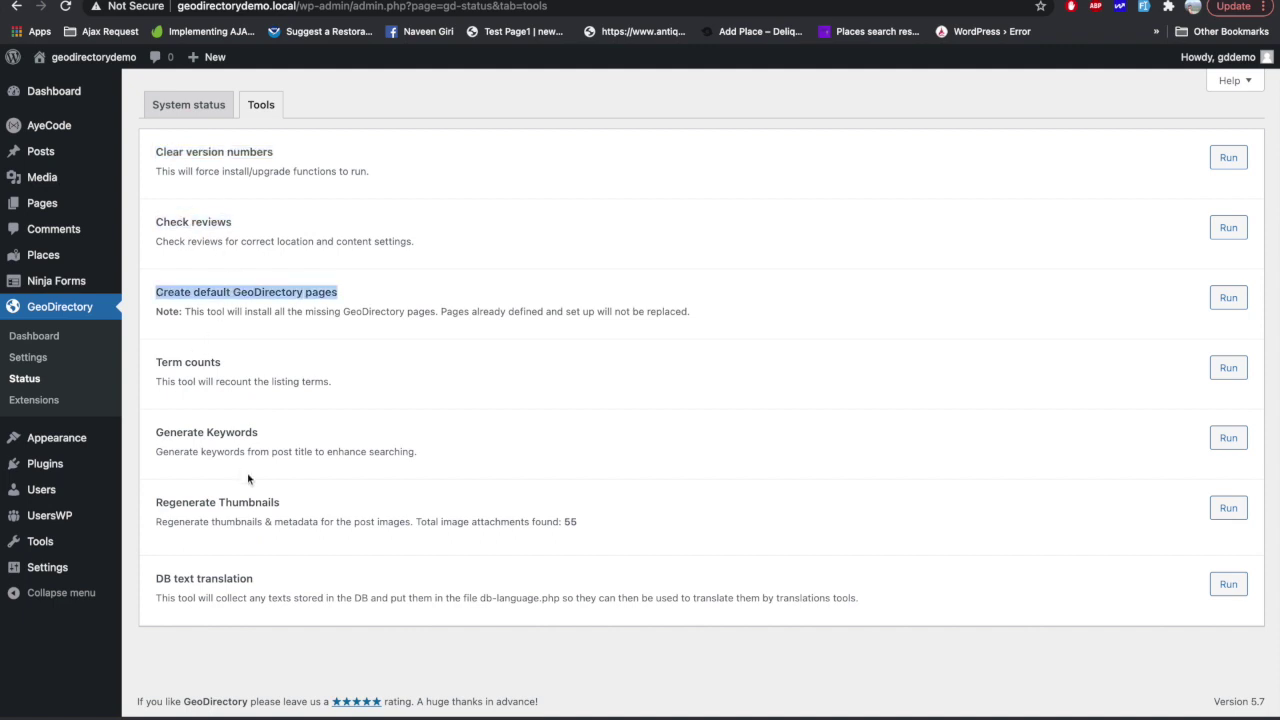
pyautogui.click(342, 245)
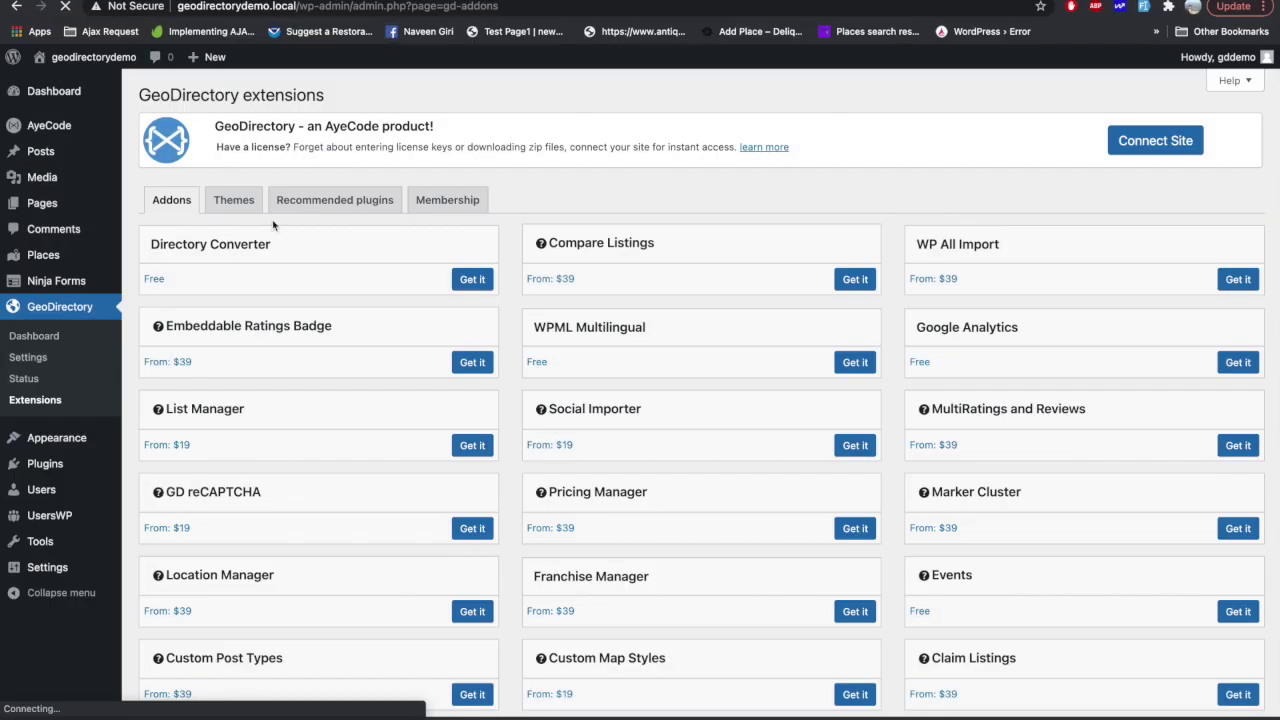
# Browse the GeoDirectory extensions, covering the available add-ons, themes and recommended plugins.
pyautogui.scroll(-2, 391, 350)
pyautogui.scroll(-3, 391, 350)
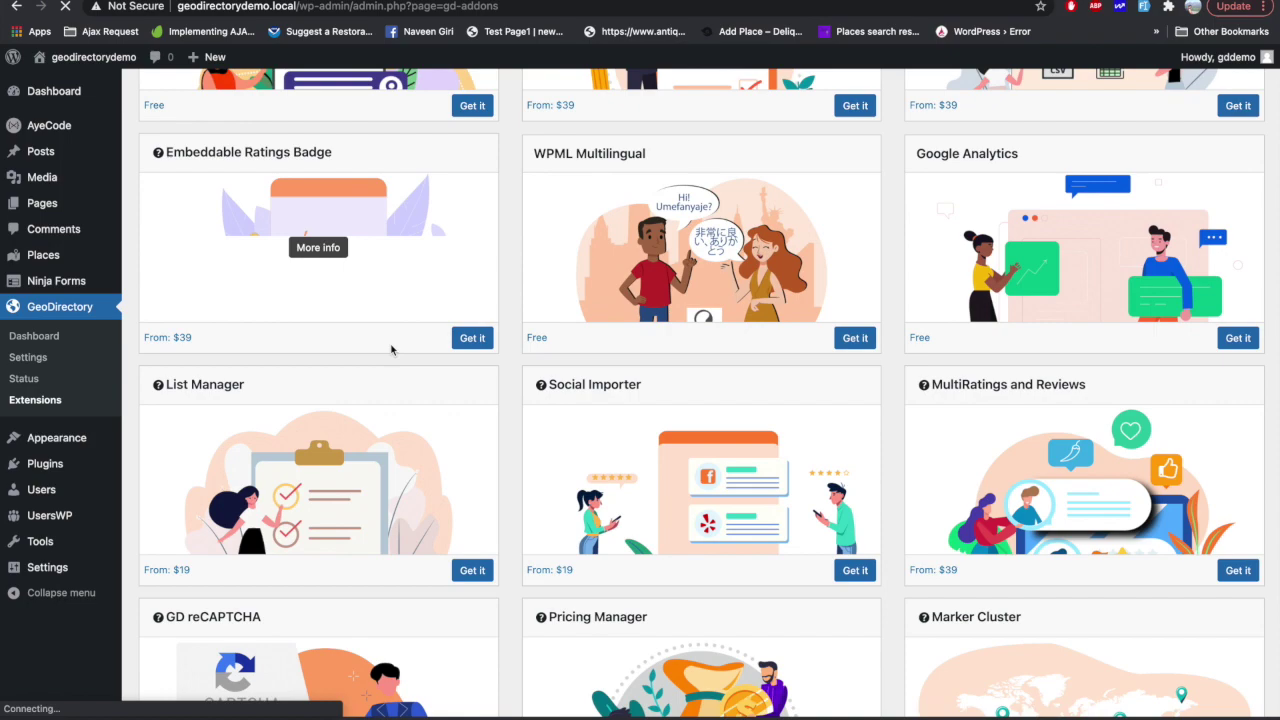
pyautogui.scroll(-8, 391, 350)
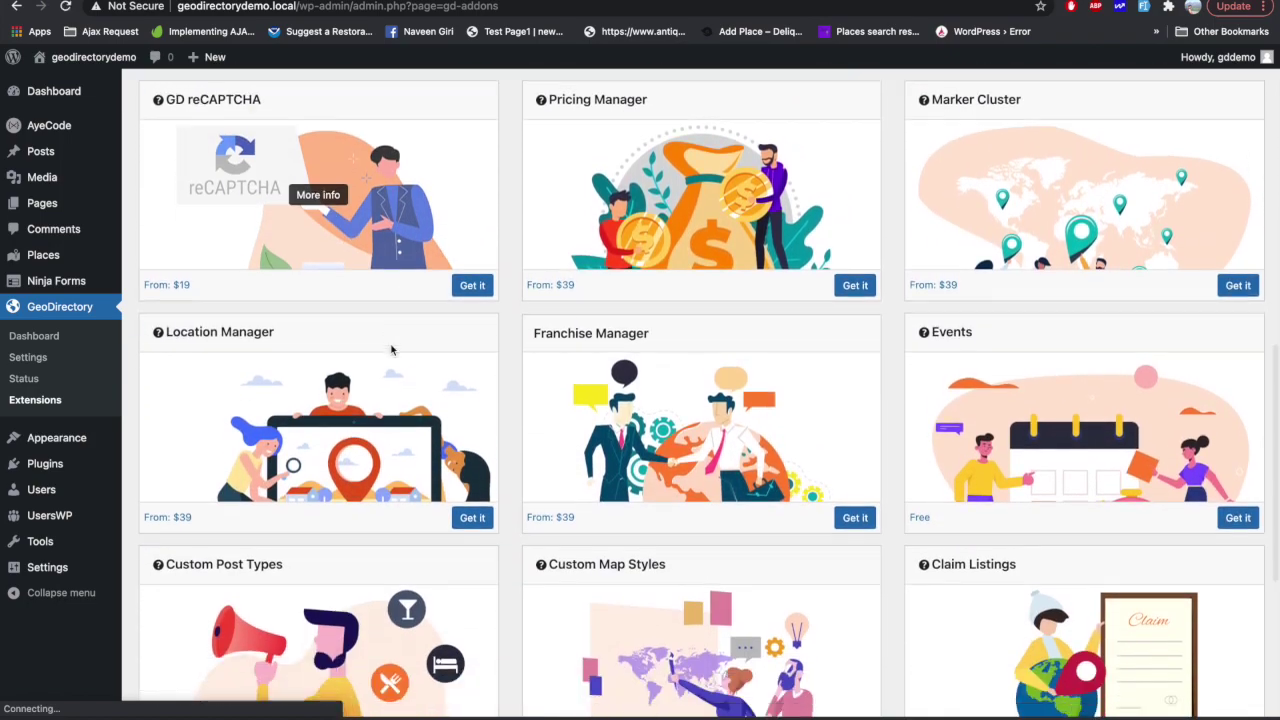
pyautogui.scroll(-5, 391, 350)
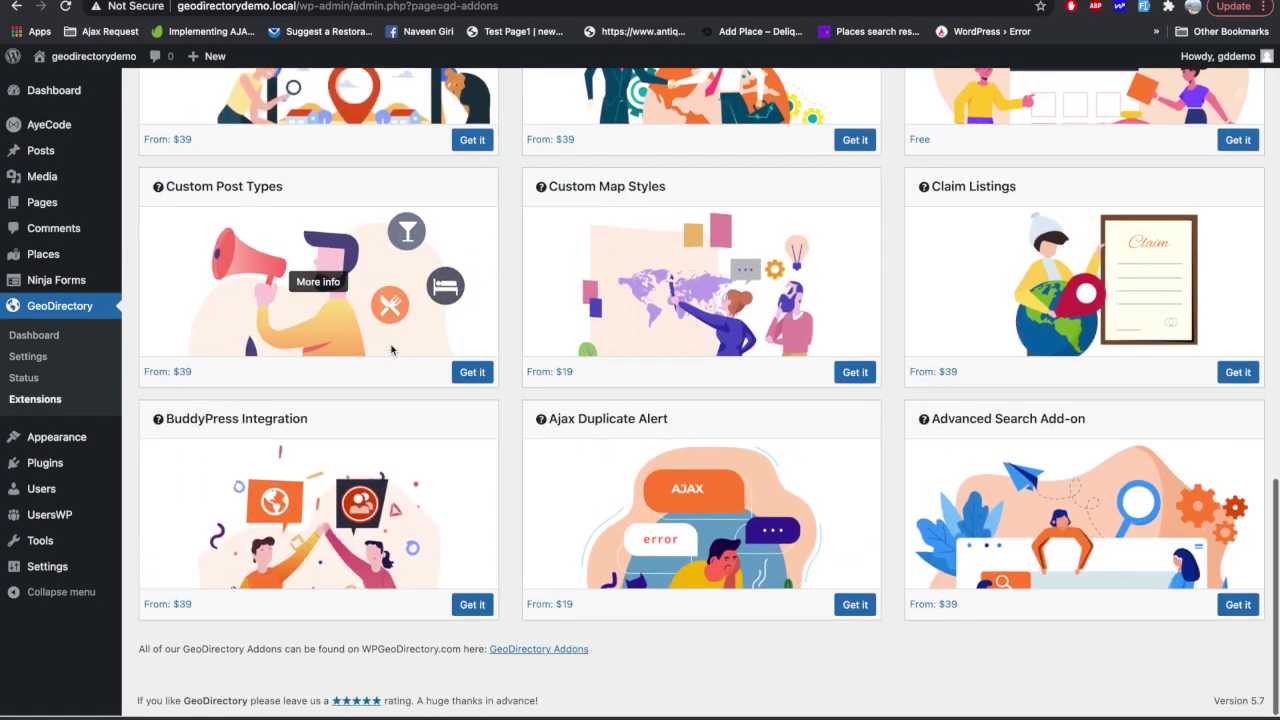
pyautogui.scroll(10, 391, 350)
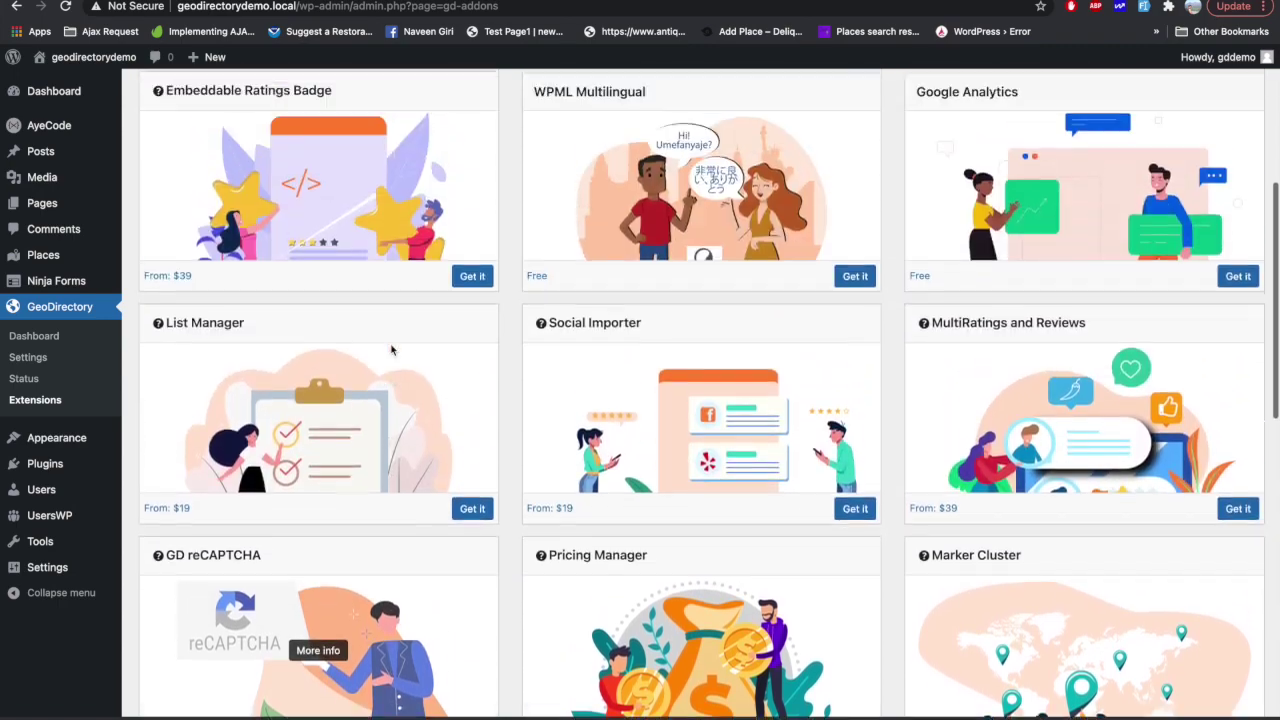
pyautogui.scroll(3, 391, 350)
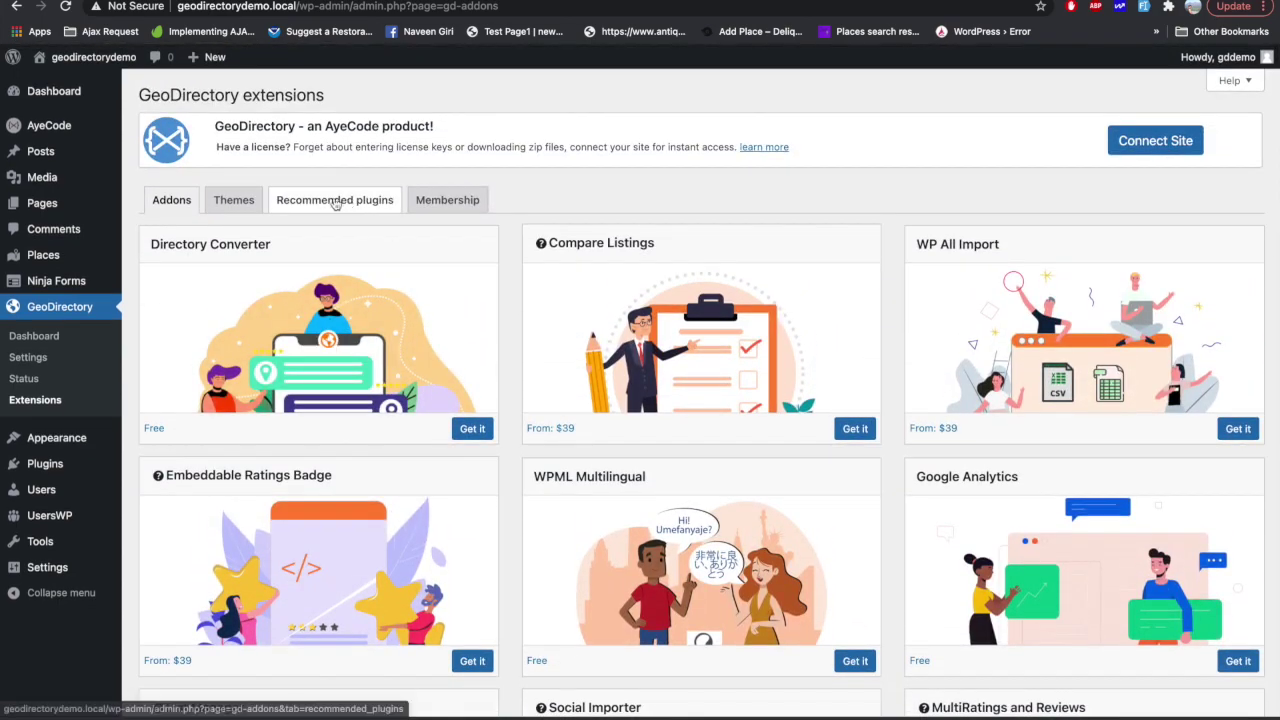
pyautogui.click(228, 200)
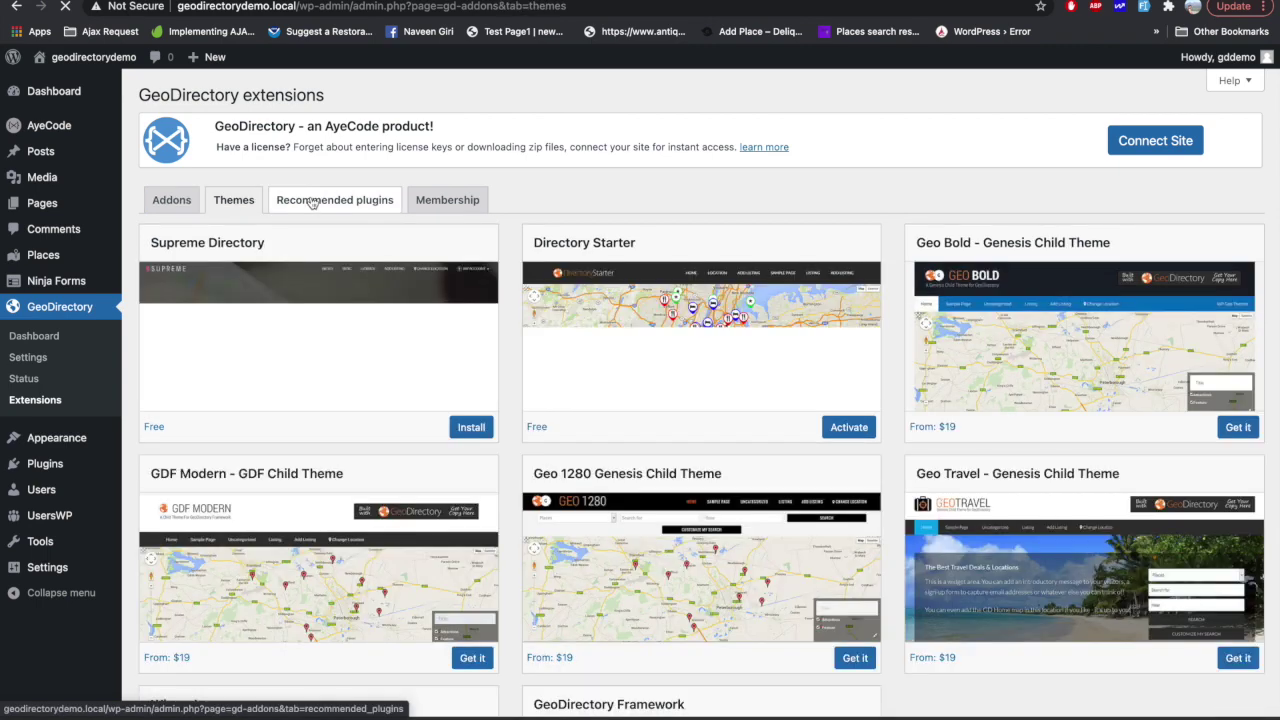
pyautogui.click(313, 200)
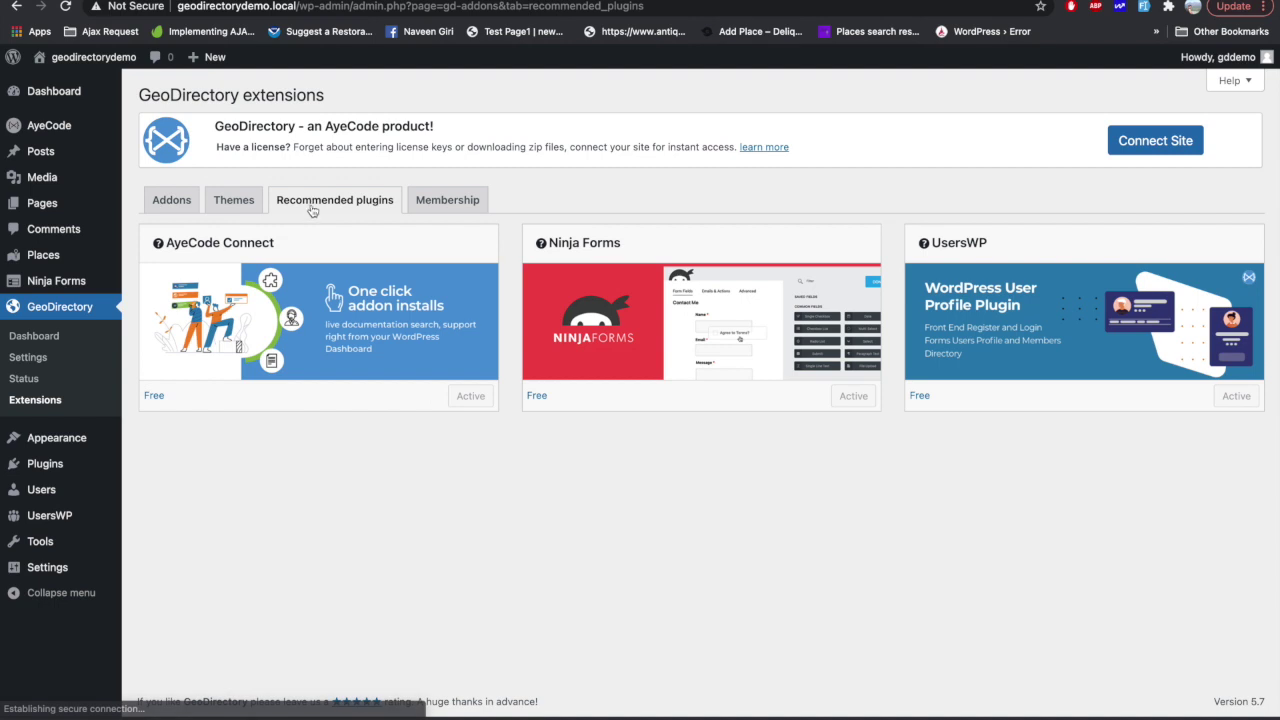
# Open the GeoDirectory membership offer and examine its included add-ons, starting price and testimonials.
pyautogui.click(455, 199)
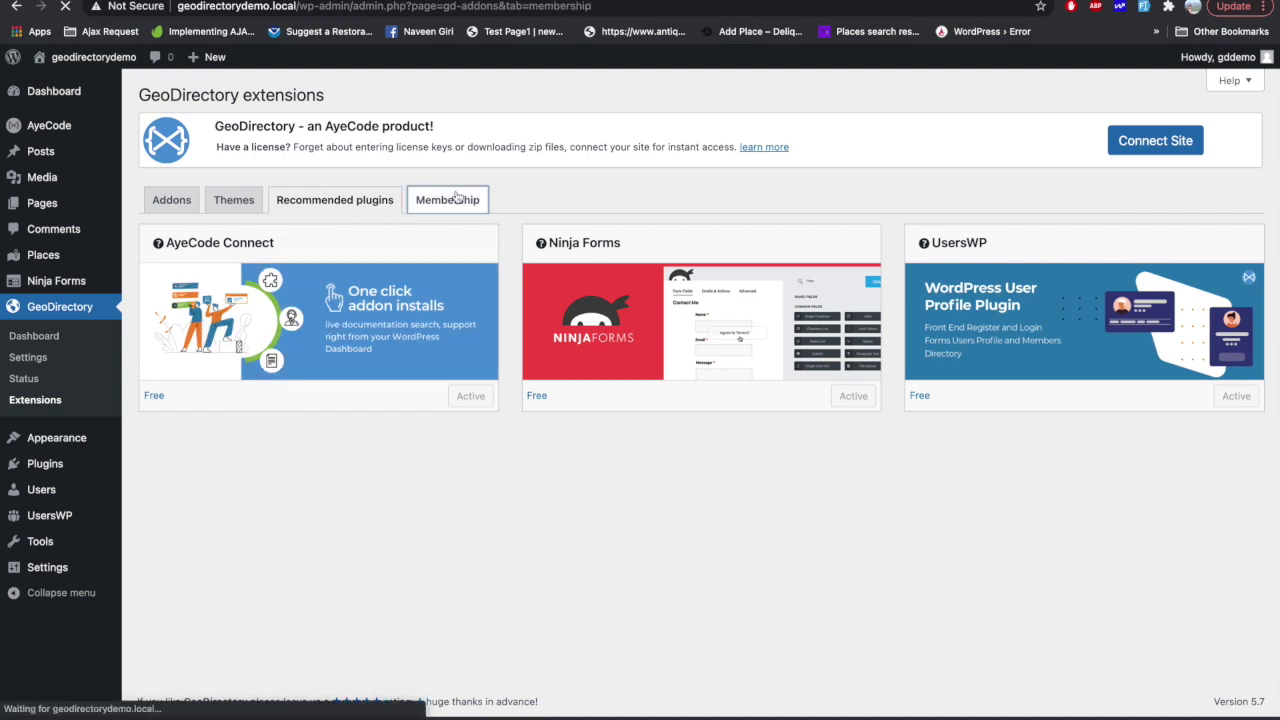
pyautogui.scroll(-3, 450, 225)
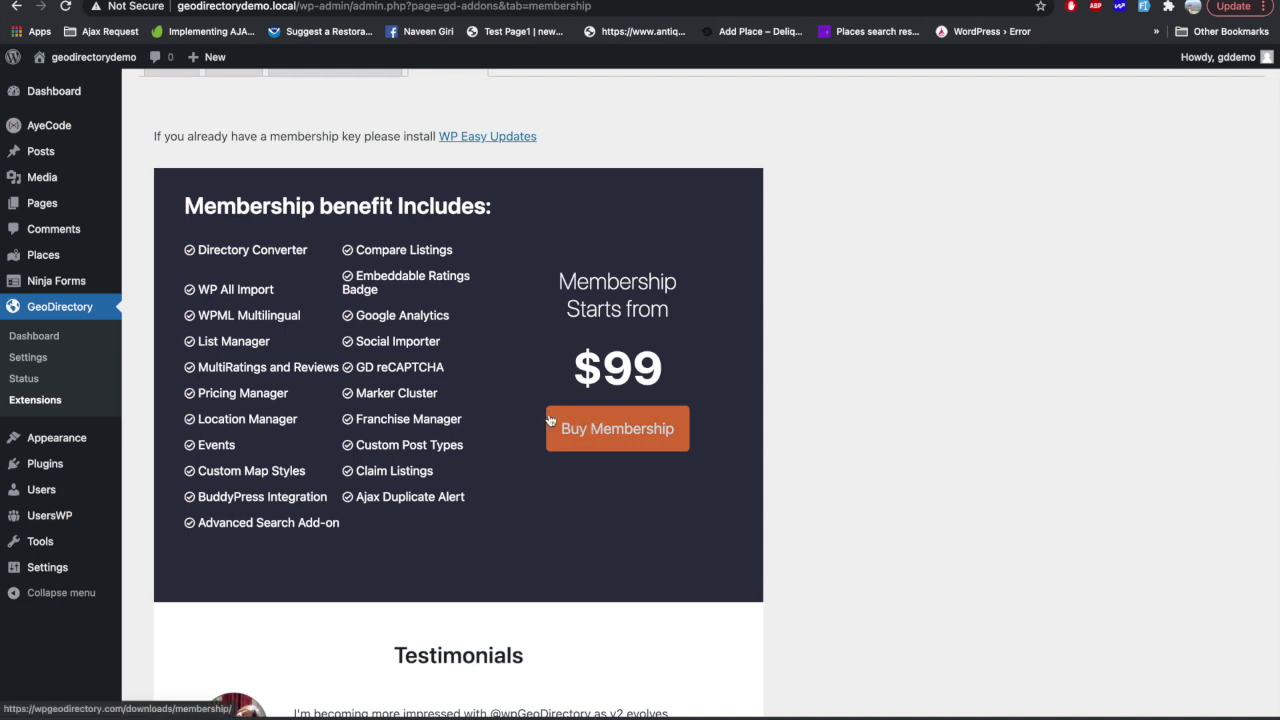
pyautogui.scroll(1, 549, 421)
pyautogui.scroll(-3, 400, 390)
pyautogui.scroll(1, 340, 365)
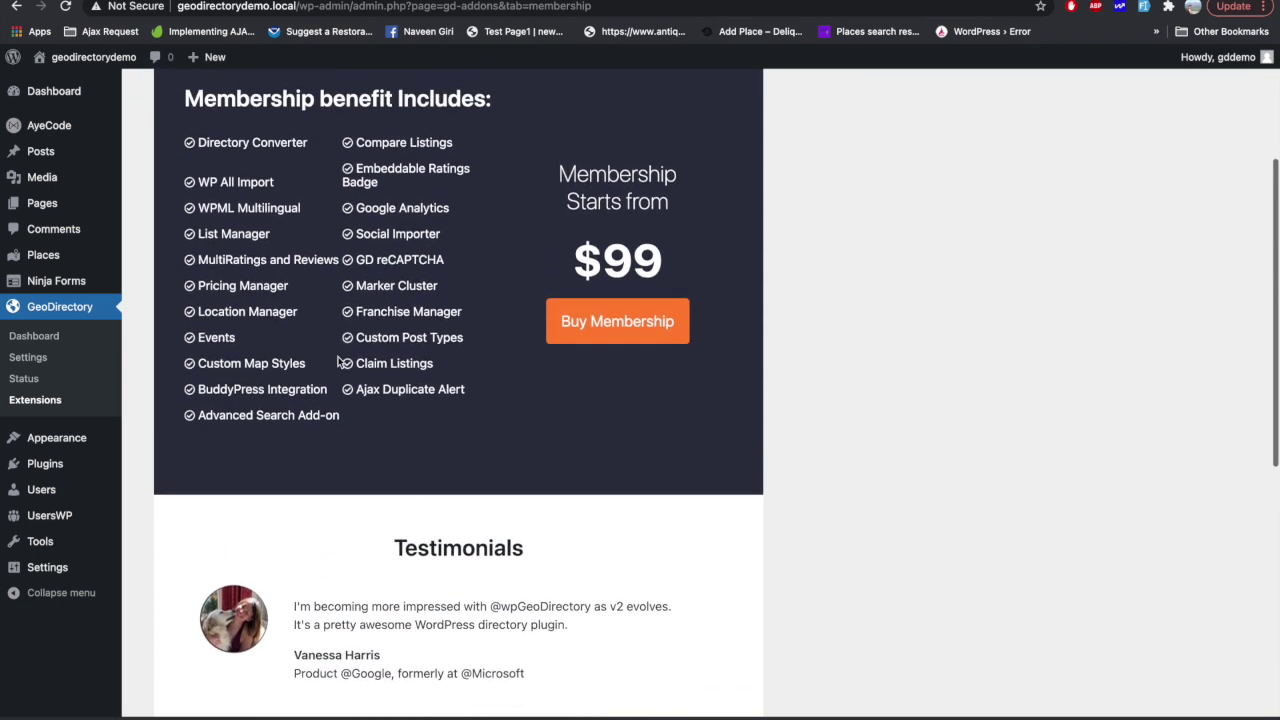
pyautogui.moveTo(190, 140); pyautogui.dragTo(452, 441)
pyautogui.scroll(-2, 456, 439)
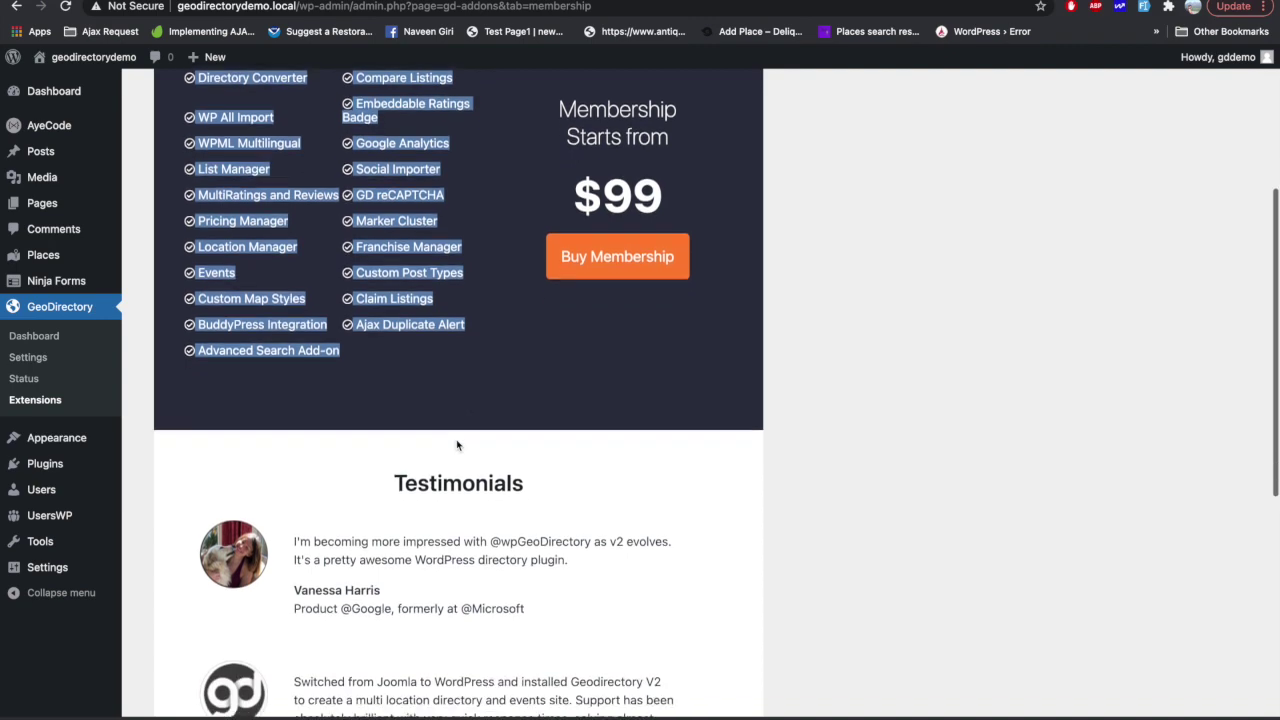
pyautogui.scroll(-10, 456, 439)
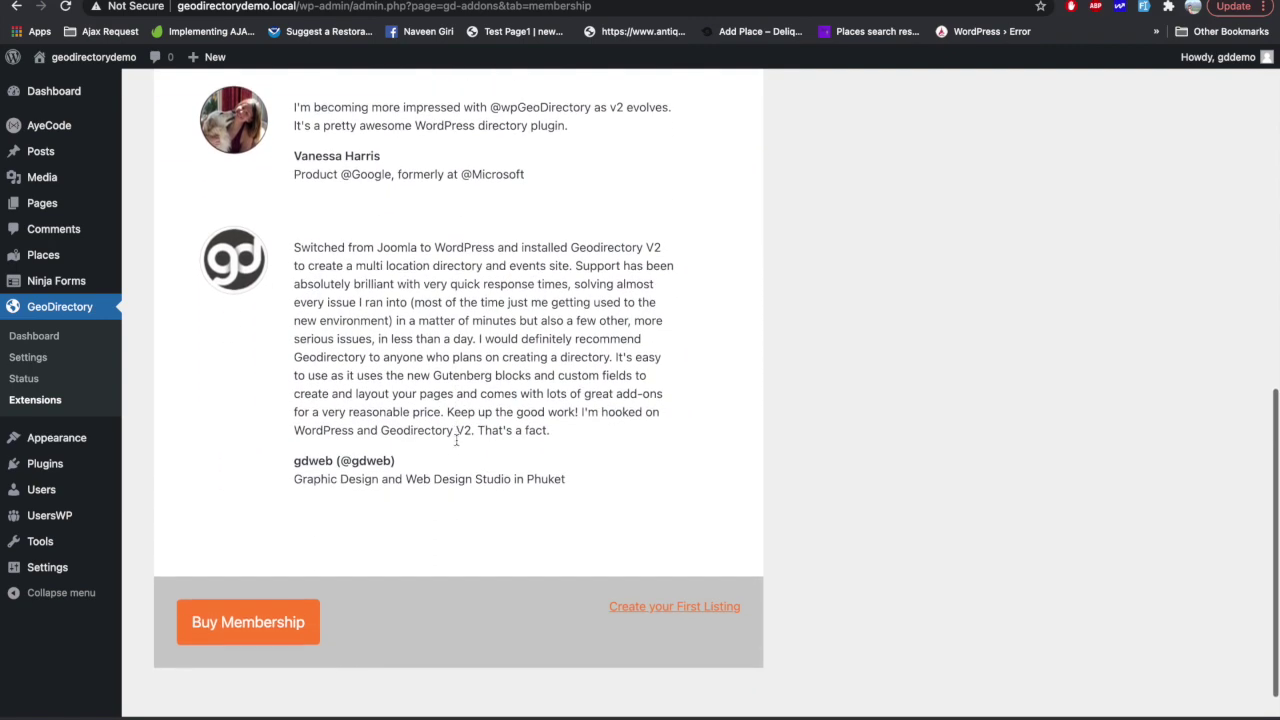
pyautogui.scroll(1, 456, 439)
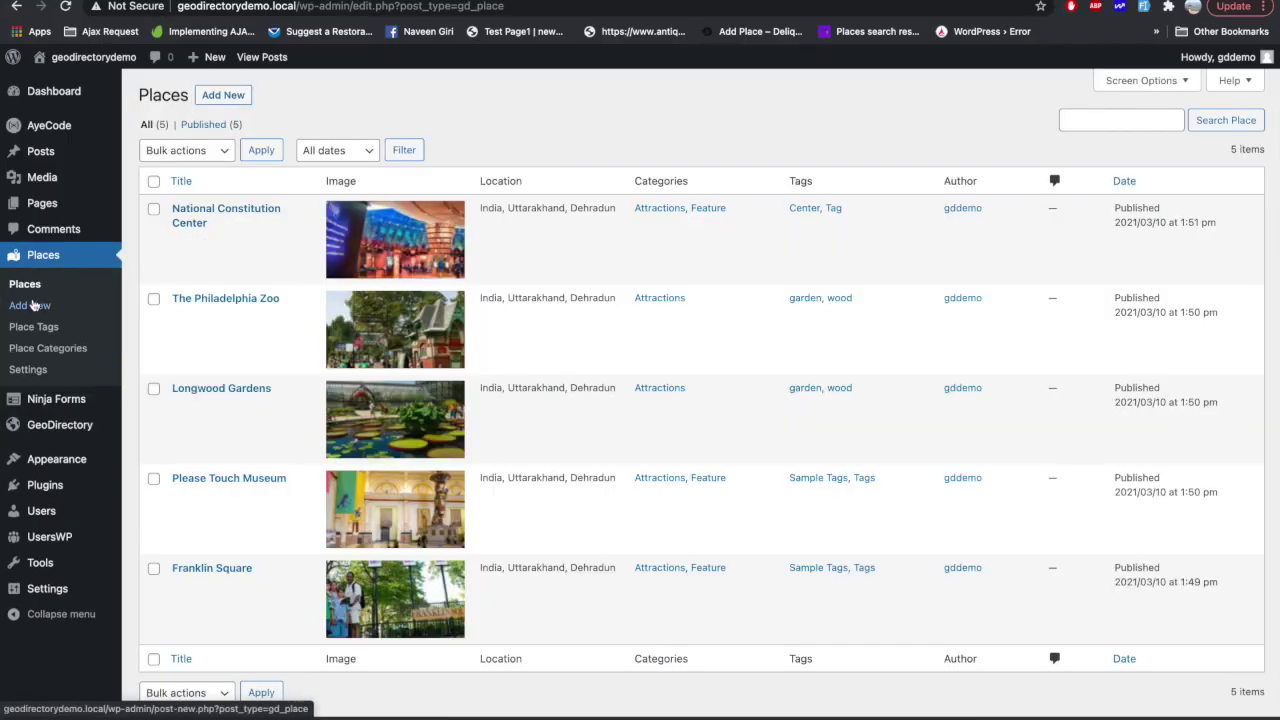
# In the custom field settings for Places, add the predefined Instagram field to the listing form.
pyautogui.click(38, 327)
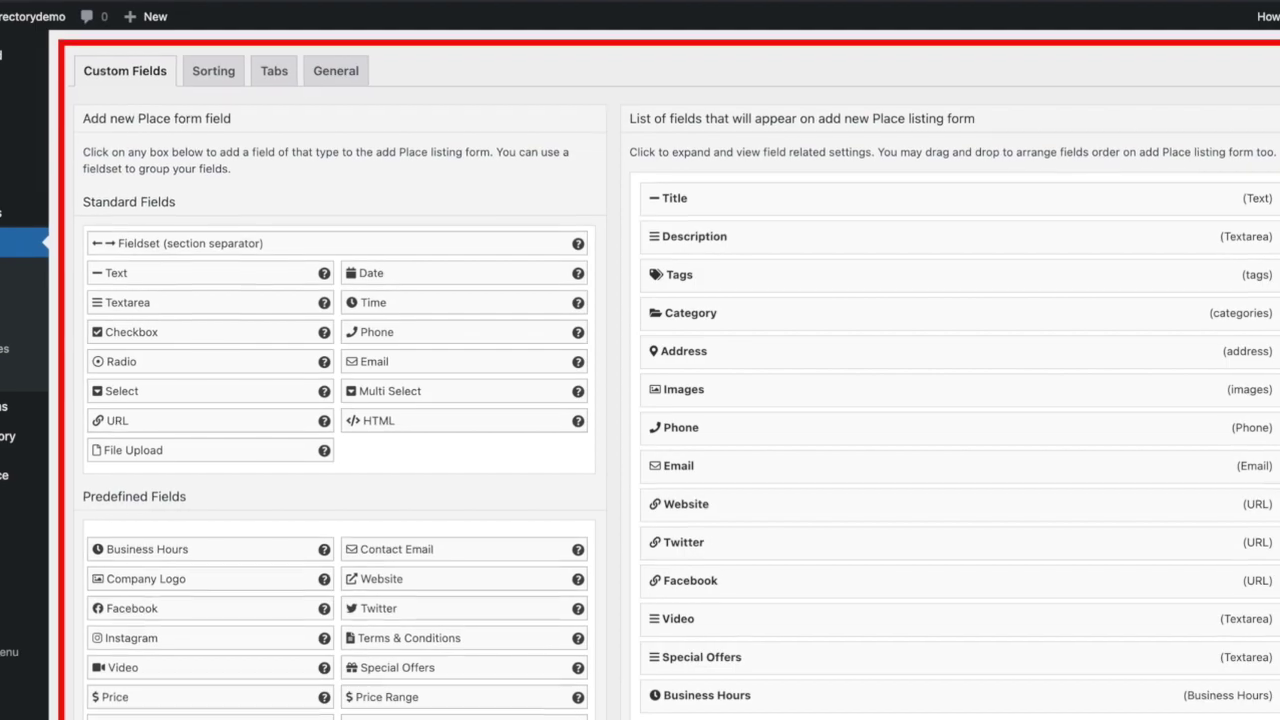
pyautogui.click(1262, 196)
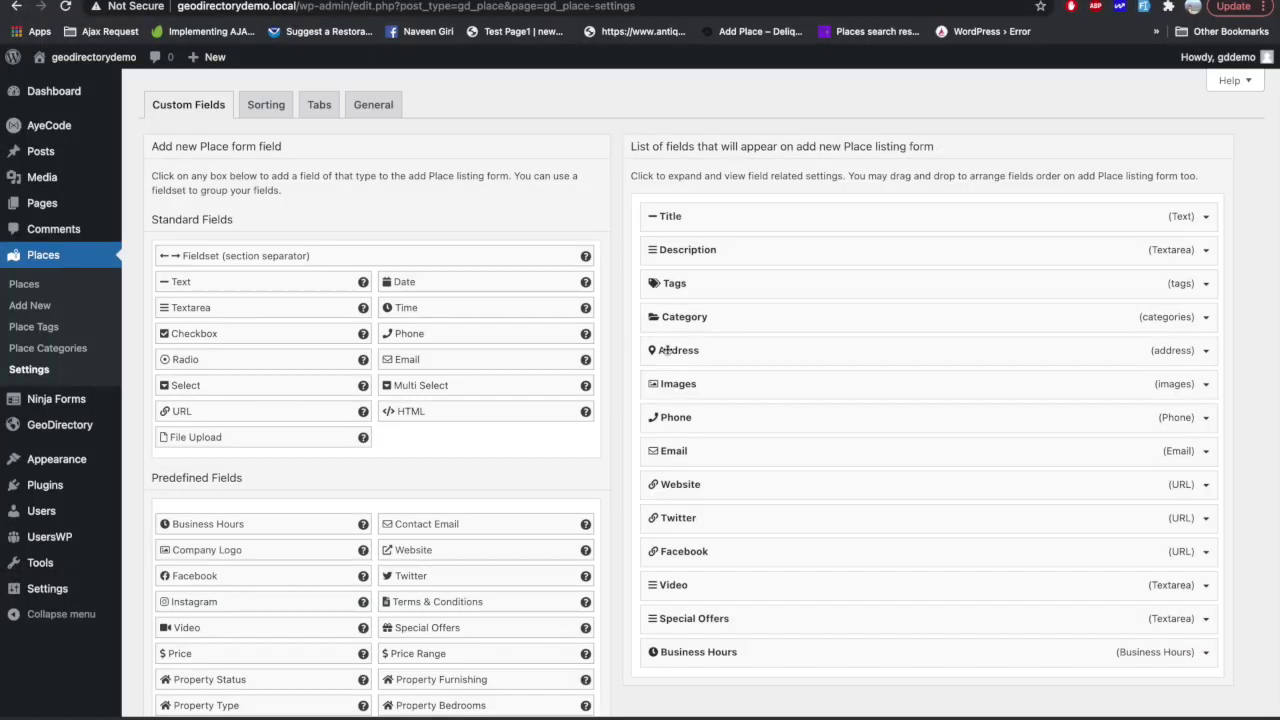
pyautogui.scroll(-2, 666, 350)
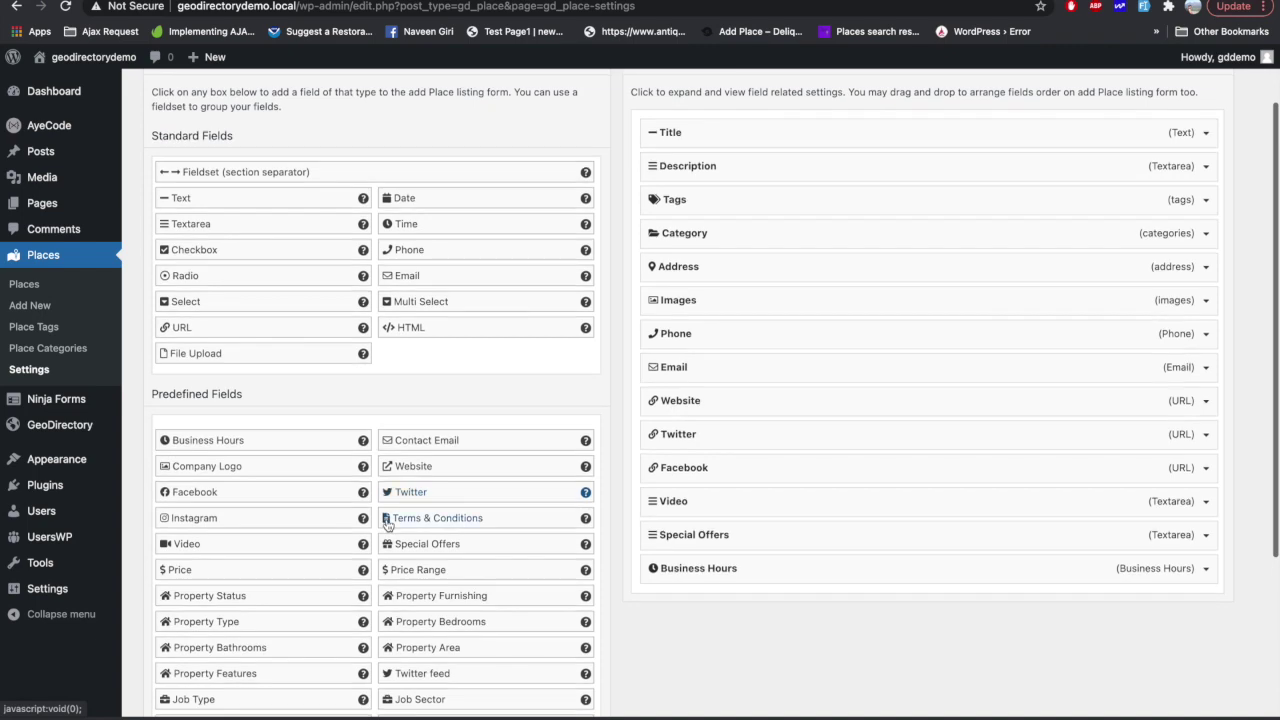
pyautogui.click(228, 519)
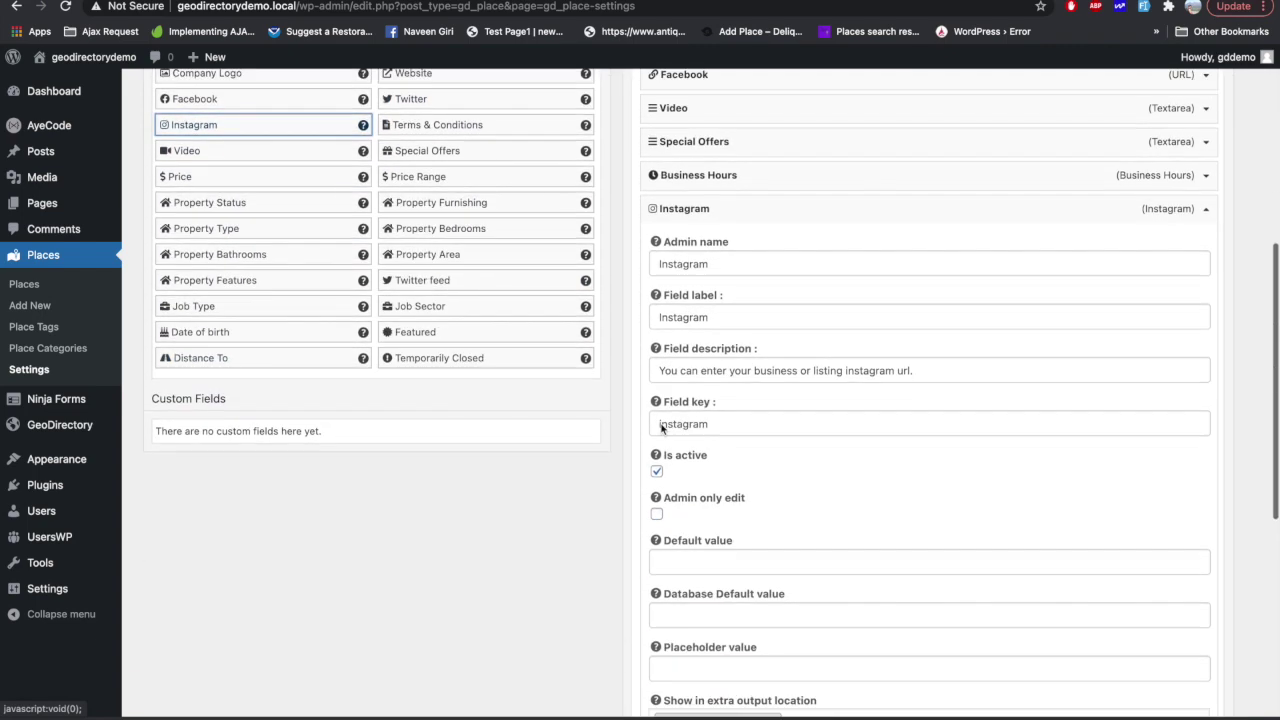
# Review the Instagram field's name, label, description, activation, admin-only and required options, and save it with its default settings.
pyautogui.click(722, 119)
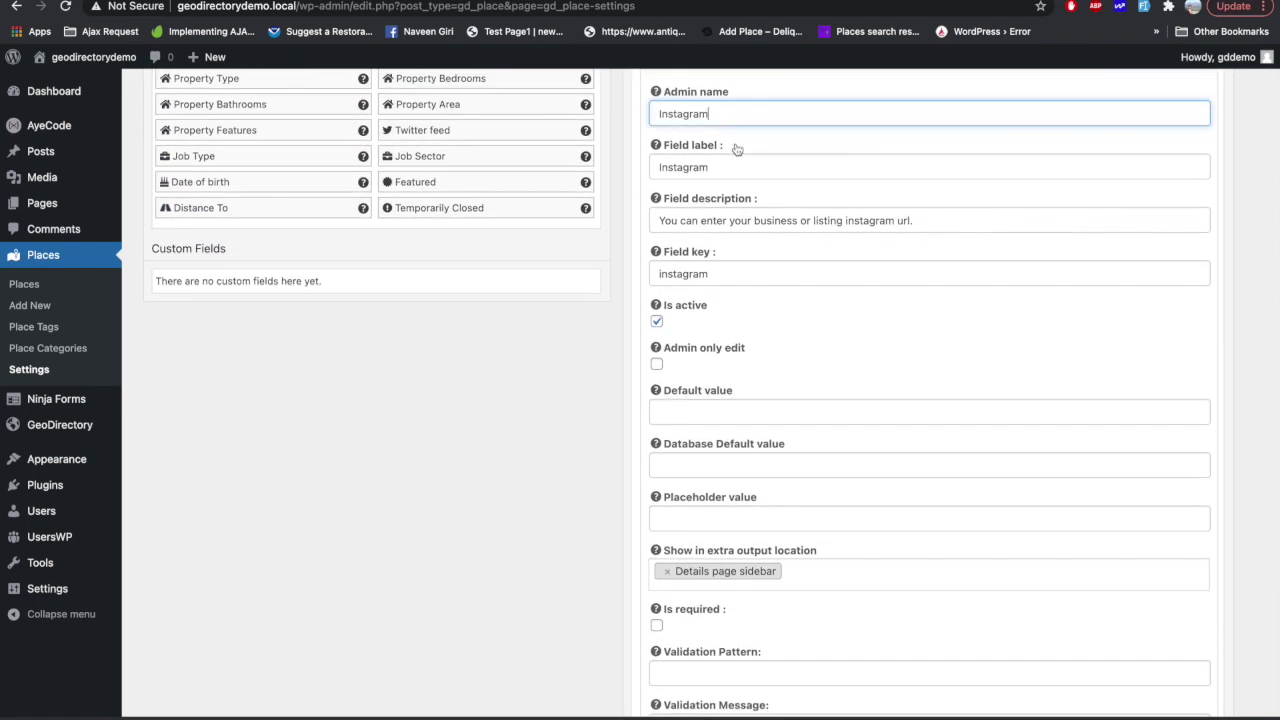
pyautogui.click(748, 167)
pyautogui.click(797, 220)
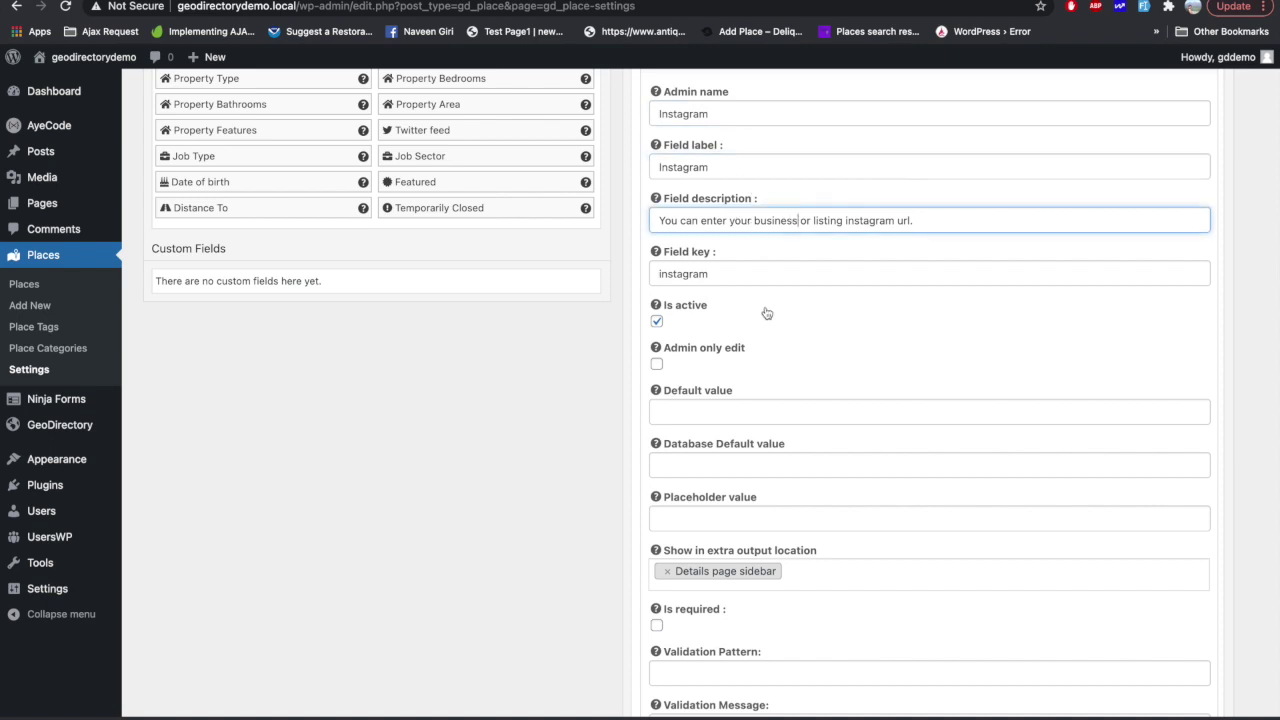
pyautogui.click(656, 323)
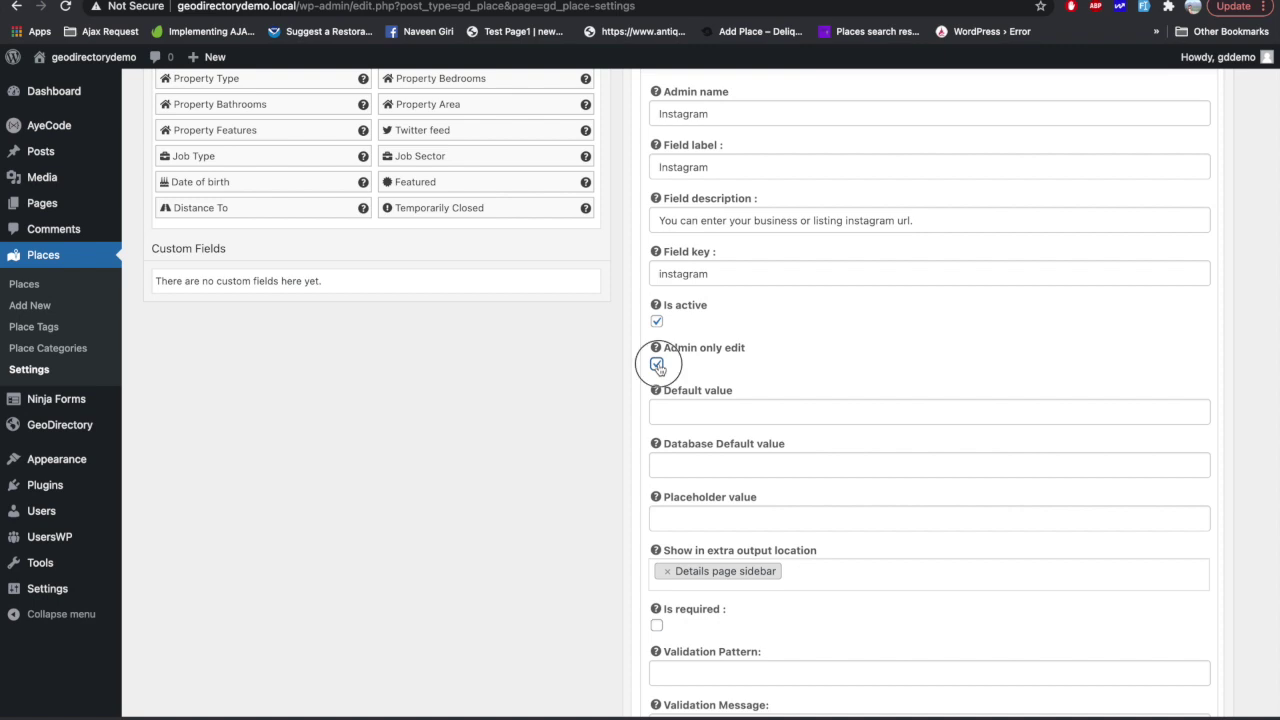
pyautogui.scroll(-4, 773, 370)
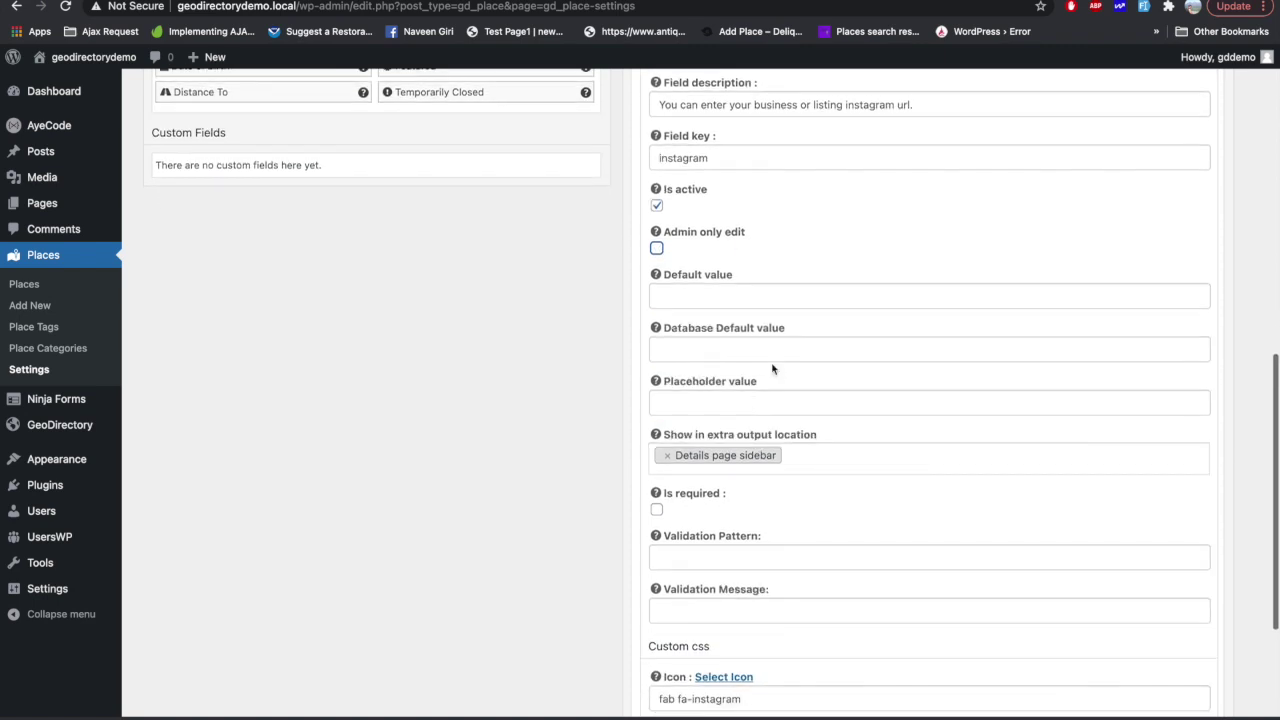
pyautogui.scroll(-3, 773, 370)
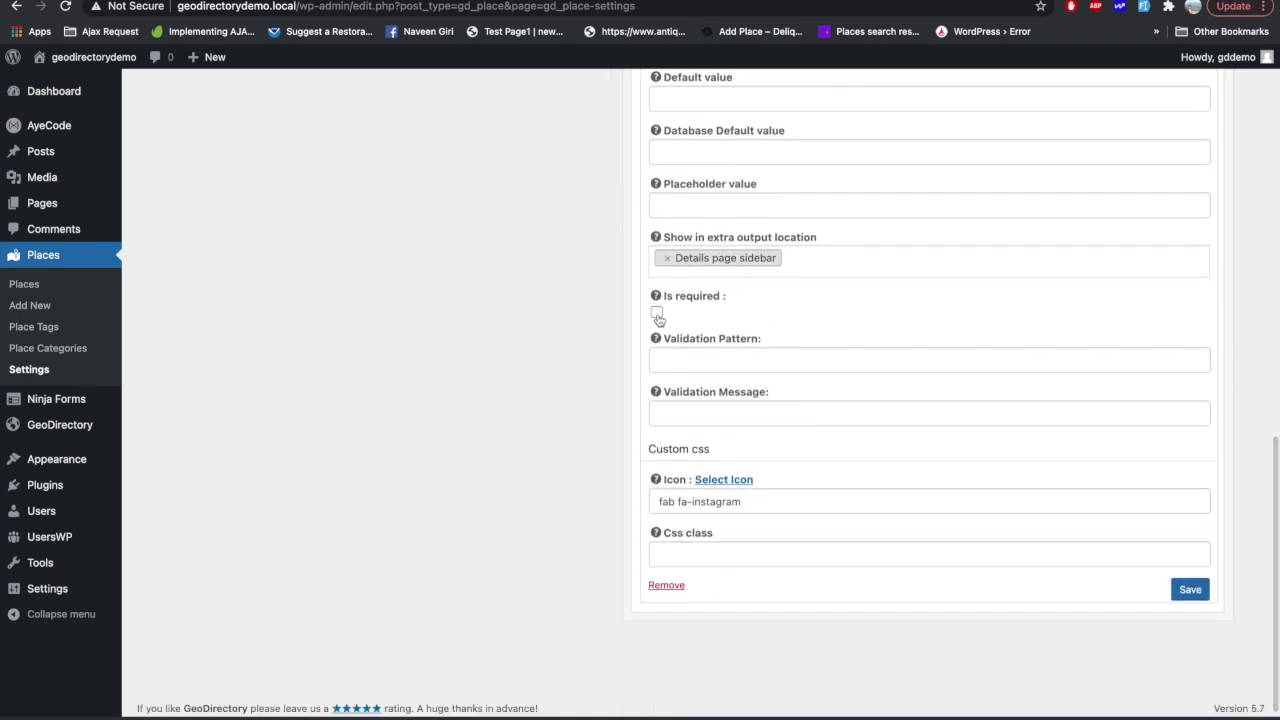
pyautogui.click(656, 313)
pyautogui.click(656, 313)
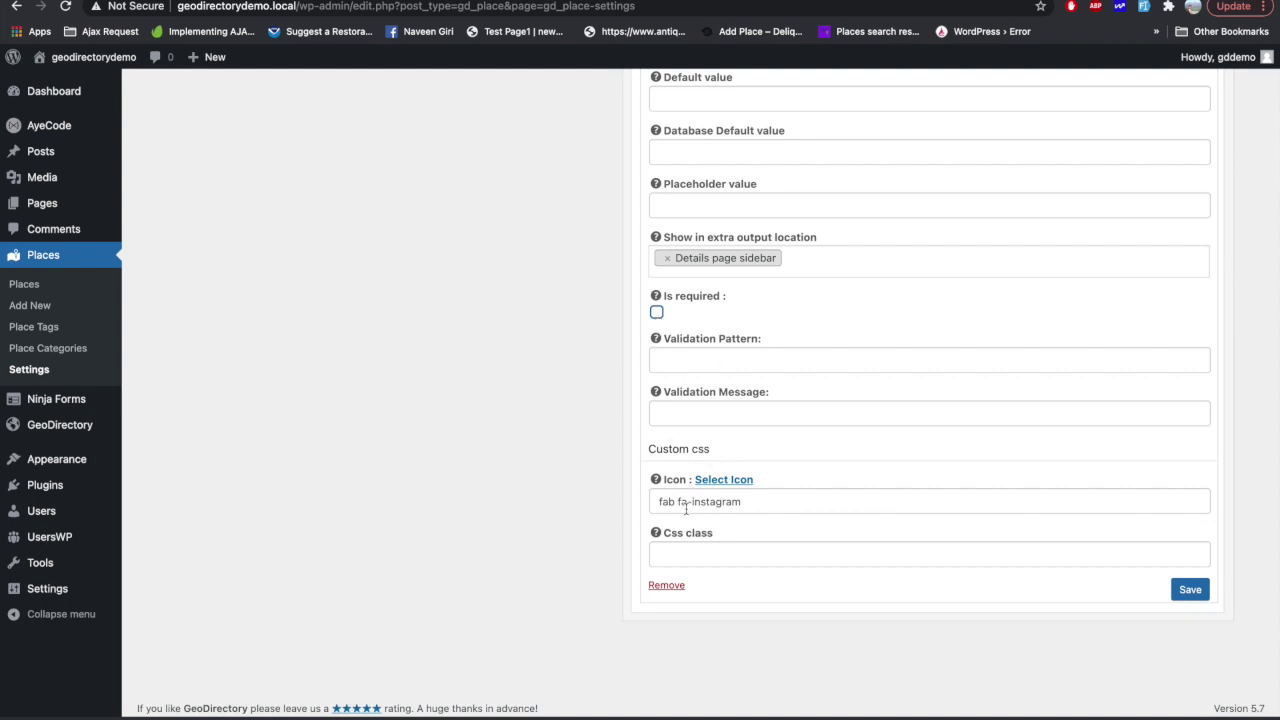
pyautogui.click(1192, 590)
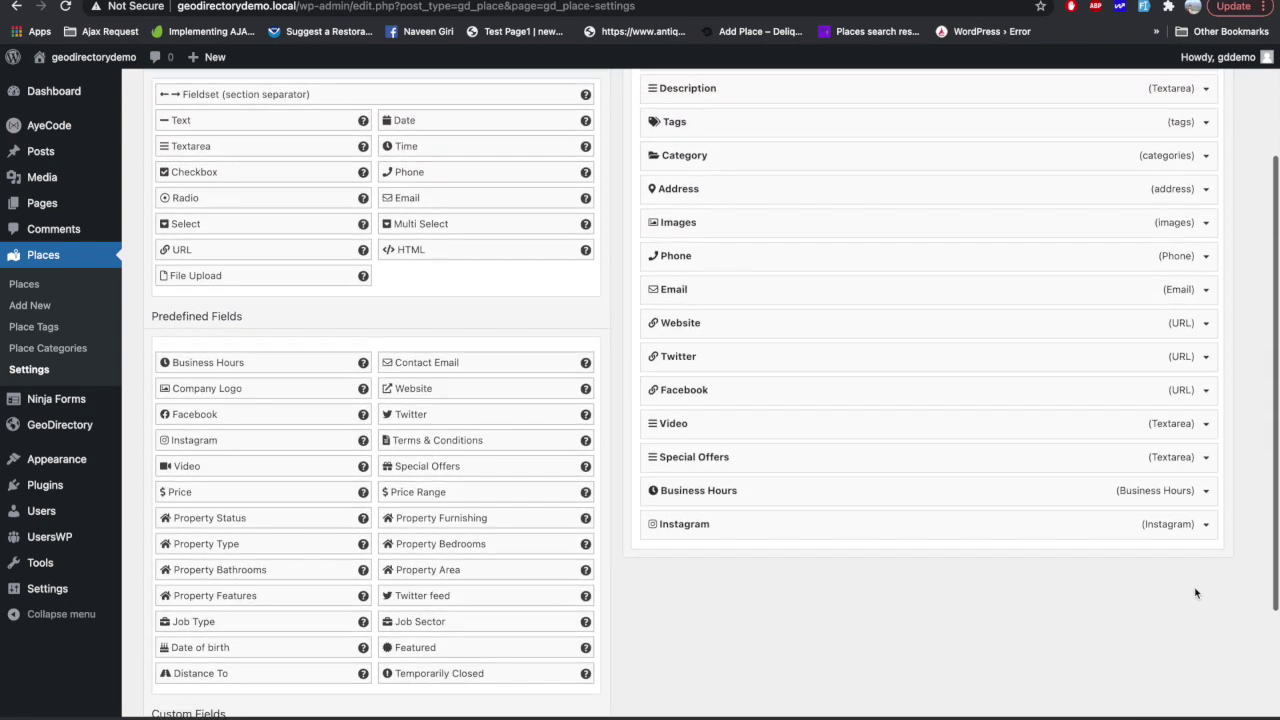
# Move the Instagram field between Facebook and Video in the Place listing form's field order.
pyautogui.moveTo(1033, 522); pyautogui.dragTo(1031, 415)
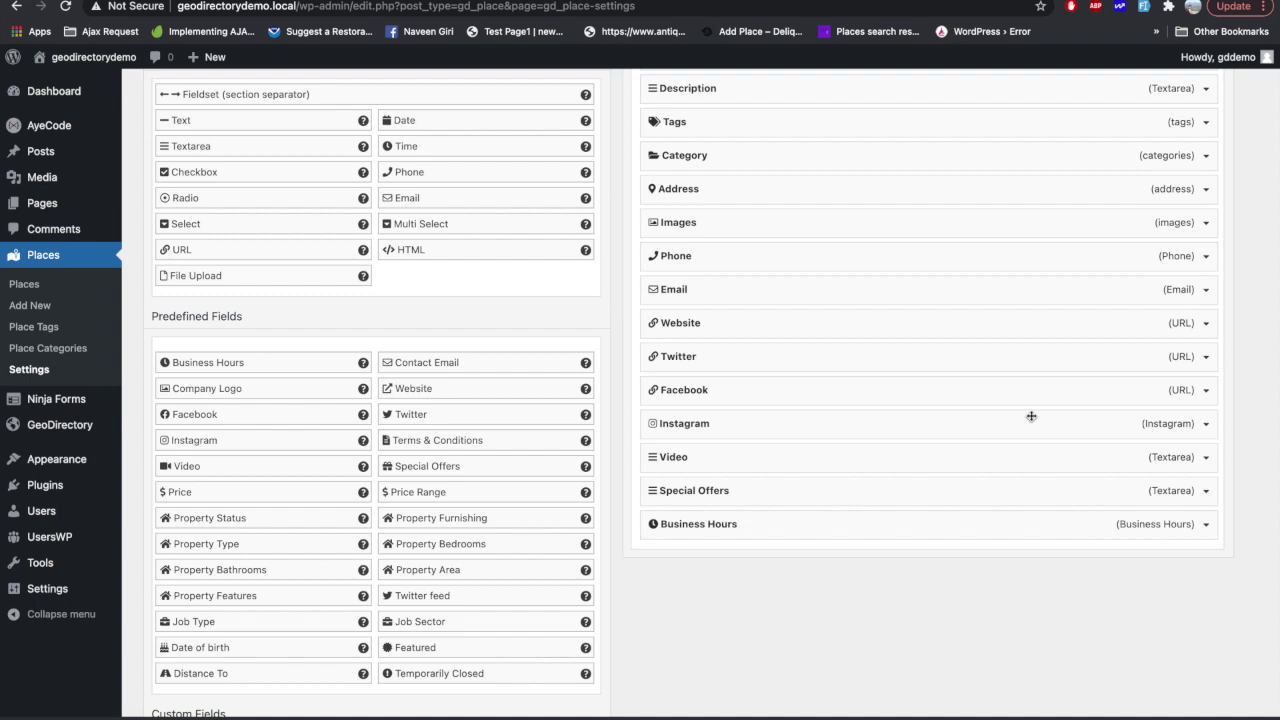
pyautogui.scroll(4, 1031, 416)
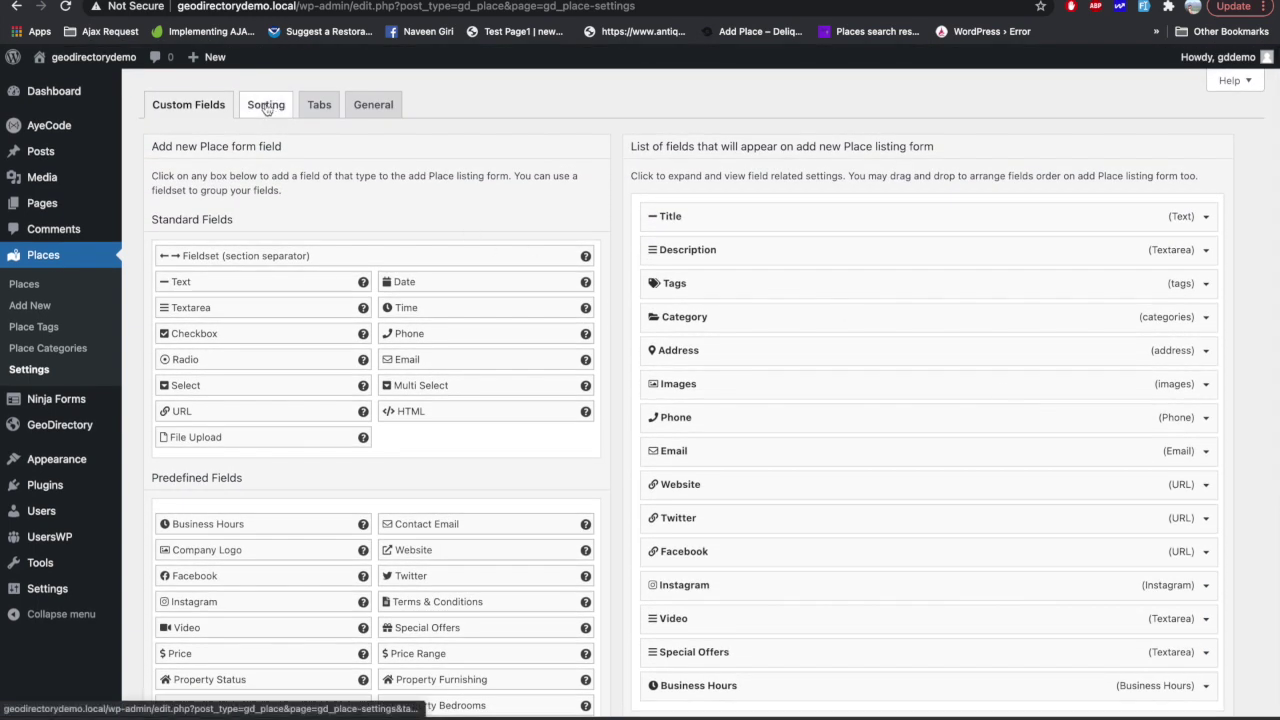
# Open the Add Place form on the site's front end and check the Instagram field below Facebook.
pyautogui.click(300, 101)
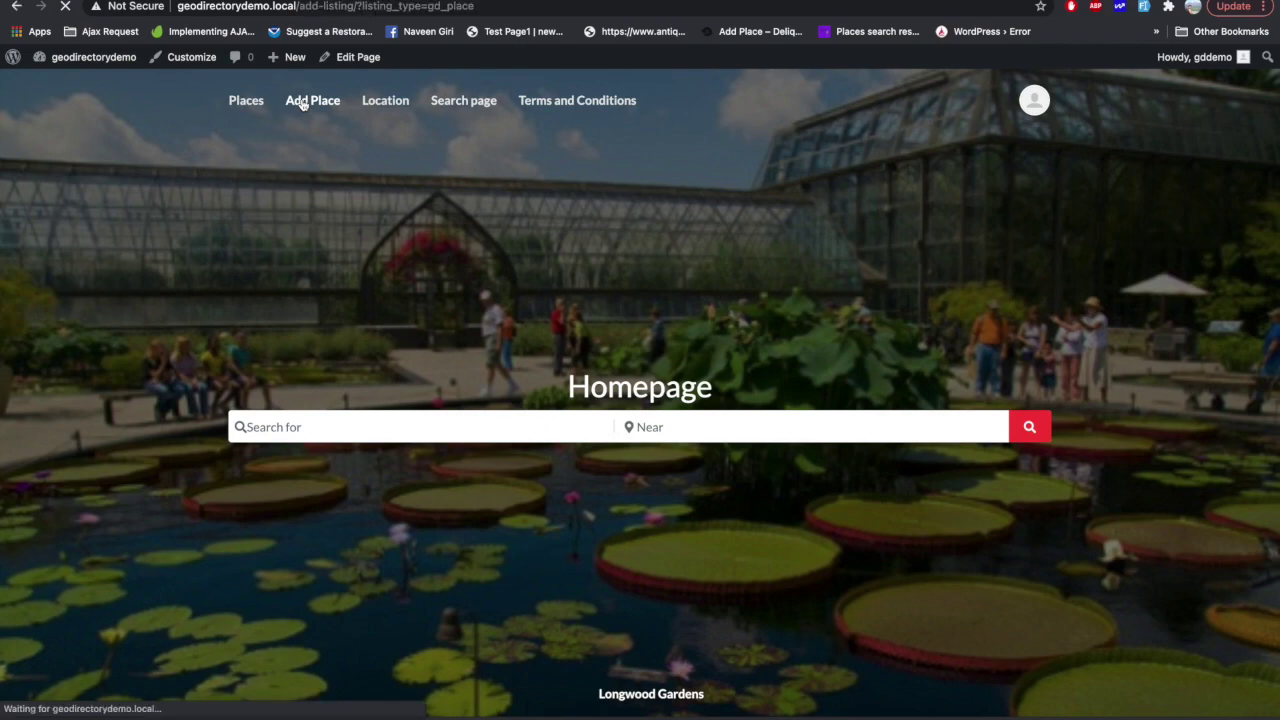
pyautogui.scroll(-10, 282, 380)
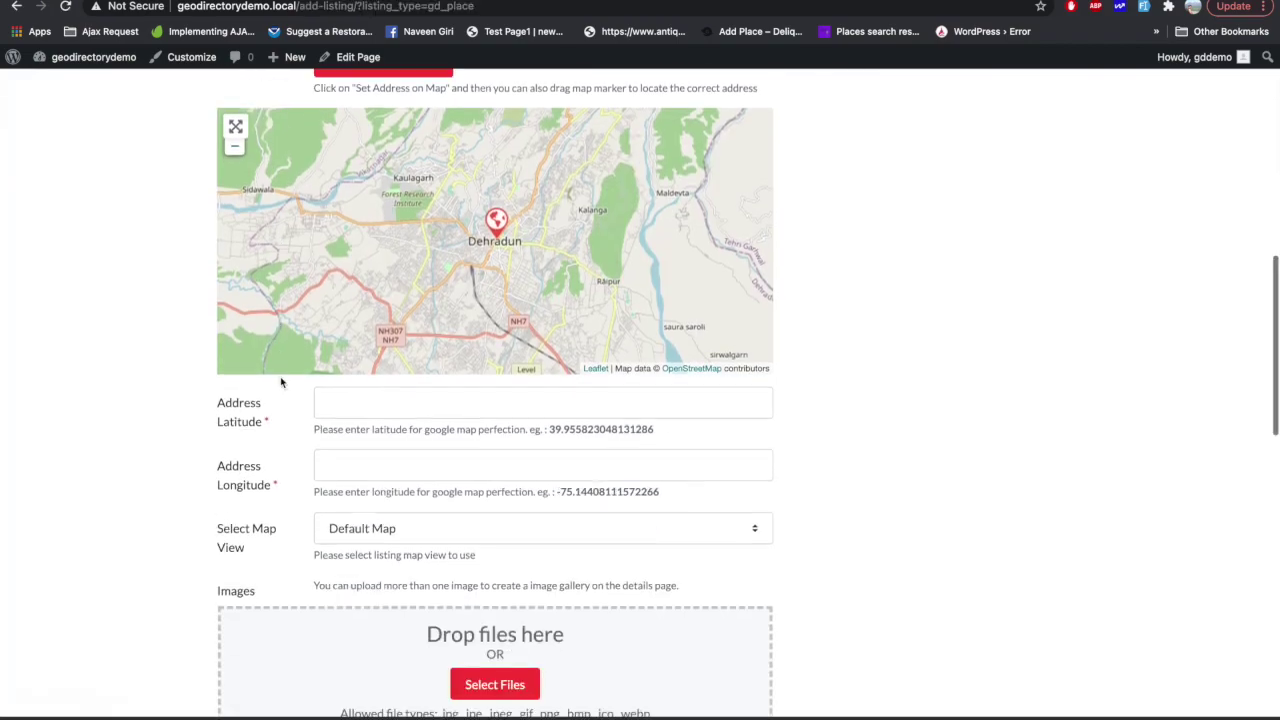
pyautogui.scroll(-3, 282, 396)
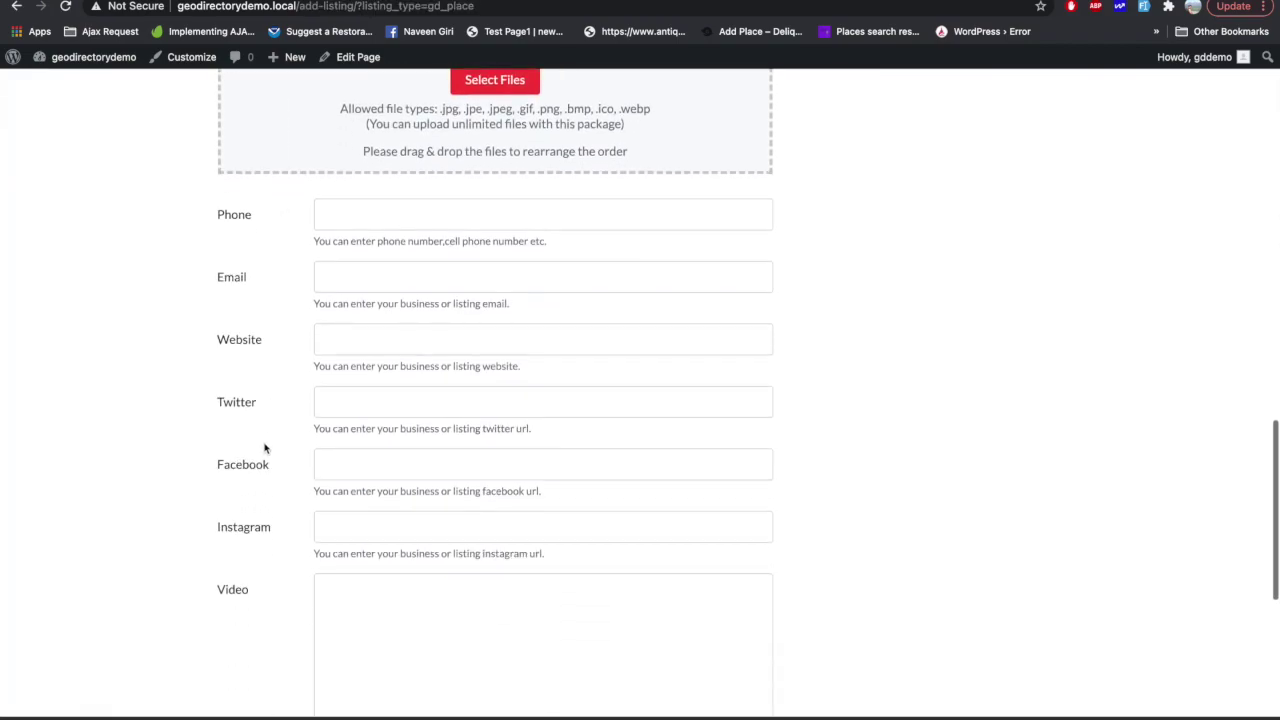
pyautogui.doubleClick(225, 536)
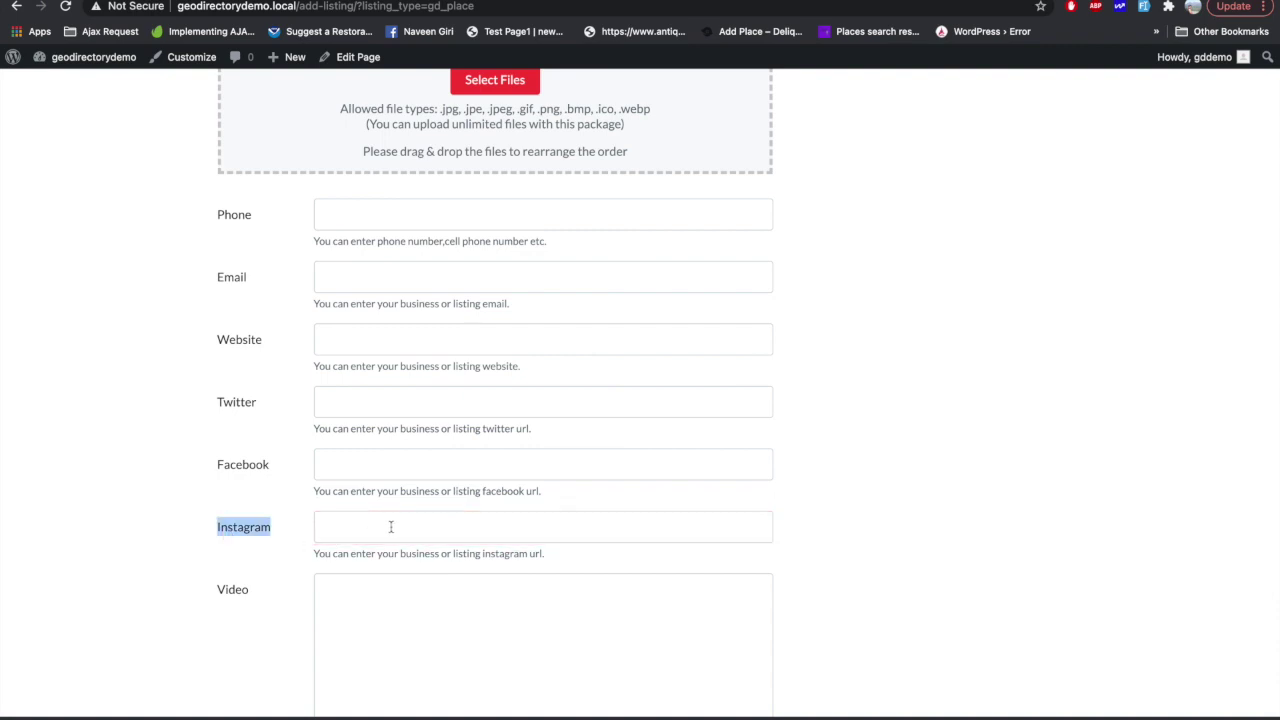
# In the Places sorting settings, add the Random option to the sorting list, set it as active and save it.
pyautogui.scroll(-5, 391, 527)
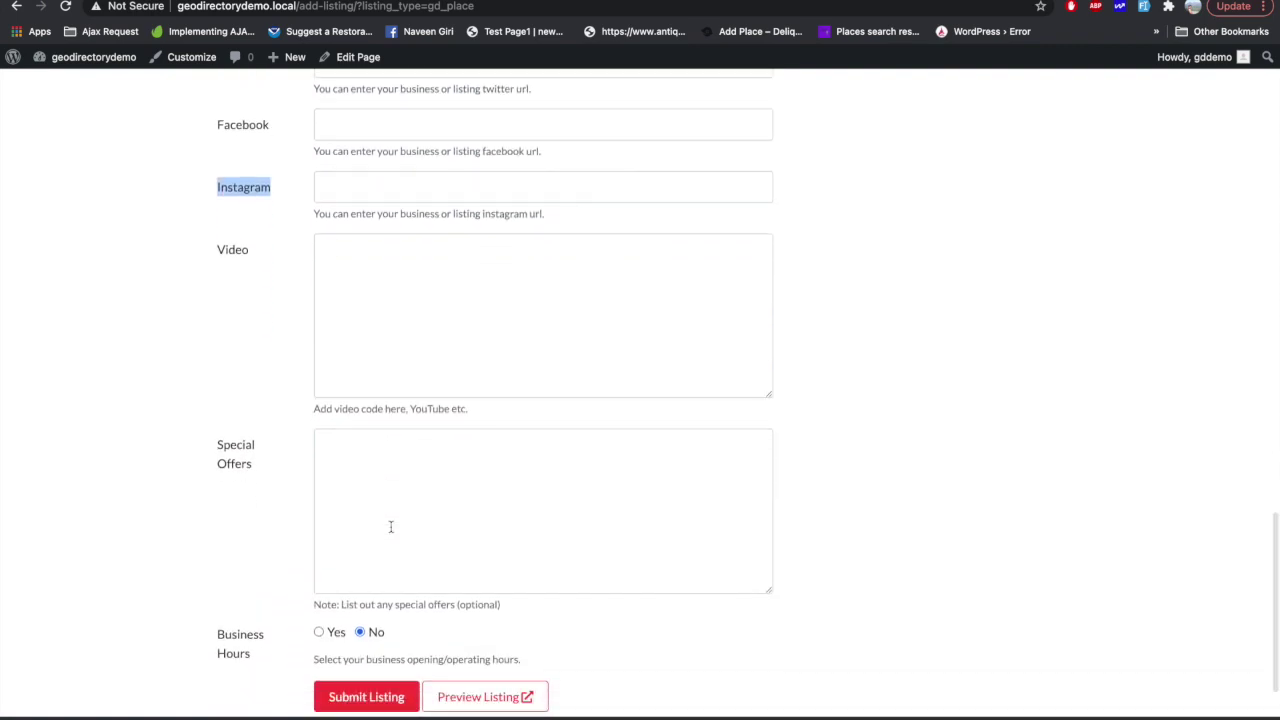
pyautogui.scroll(5, 391, 527)
pyautogui.click(392, 2)
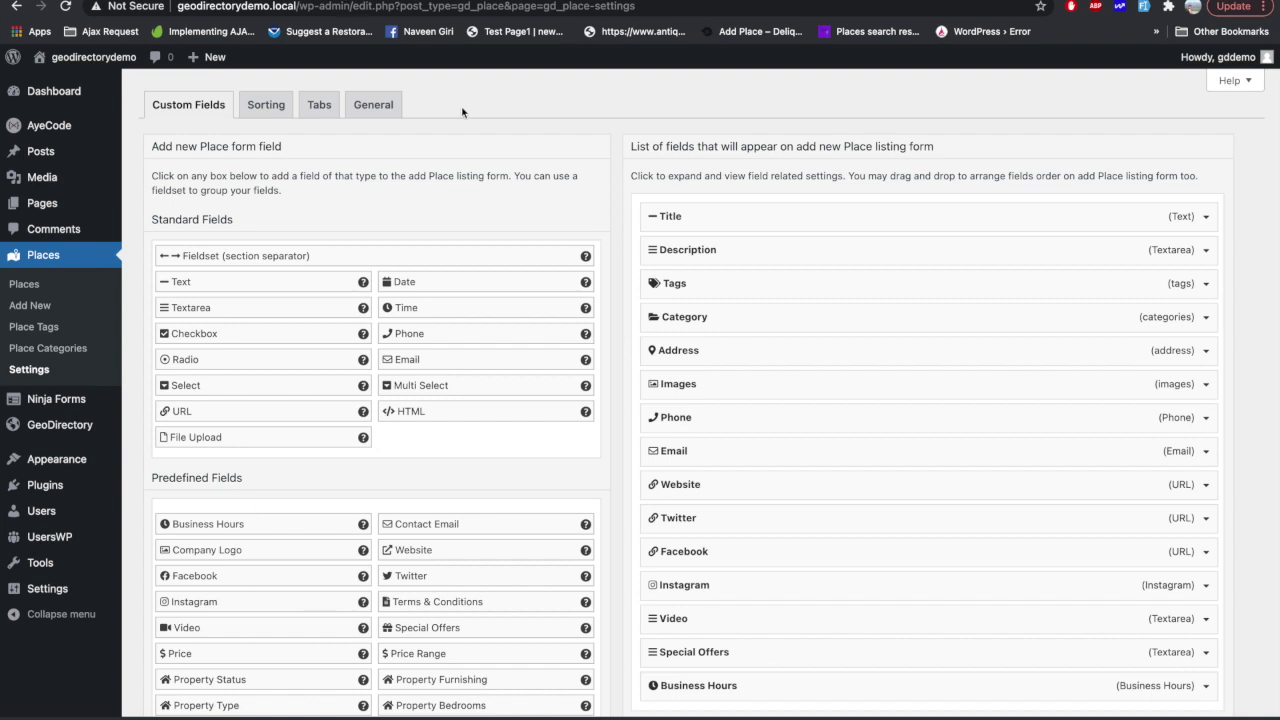
pyautogui.click(267, 114)
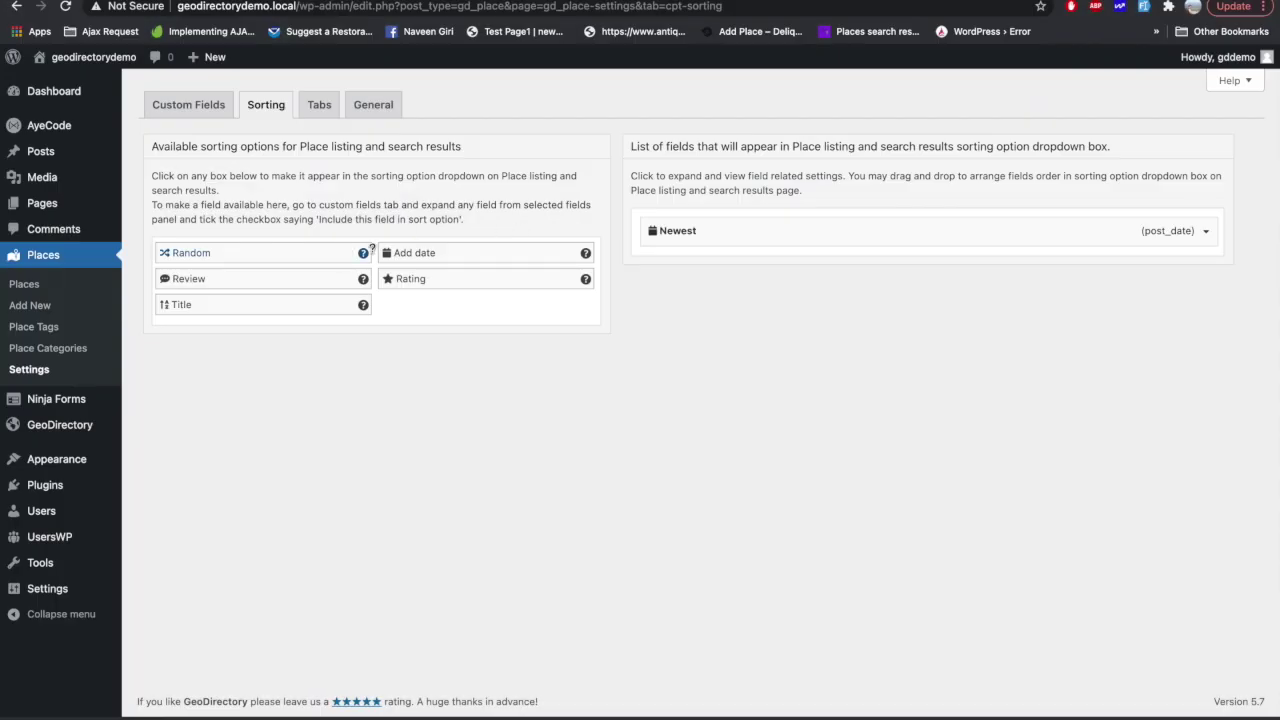
pyautogui.click(246, 261)
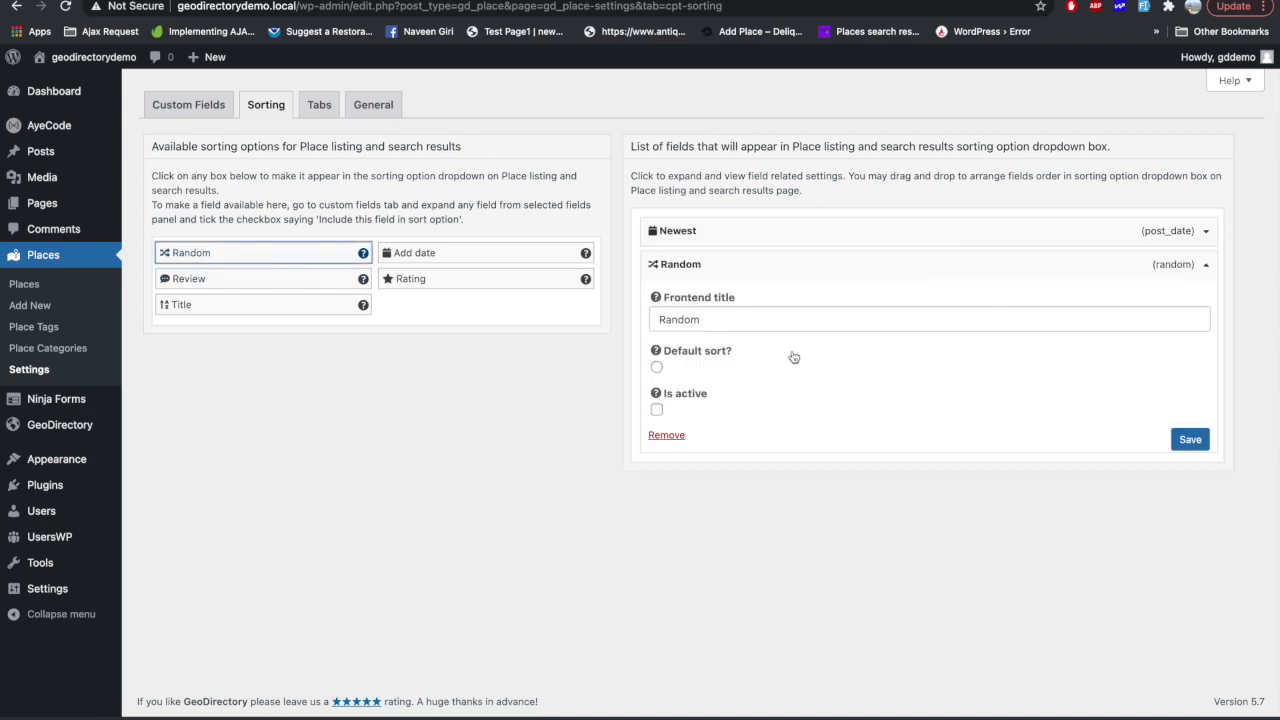
pyautogui.click(657, 410)
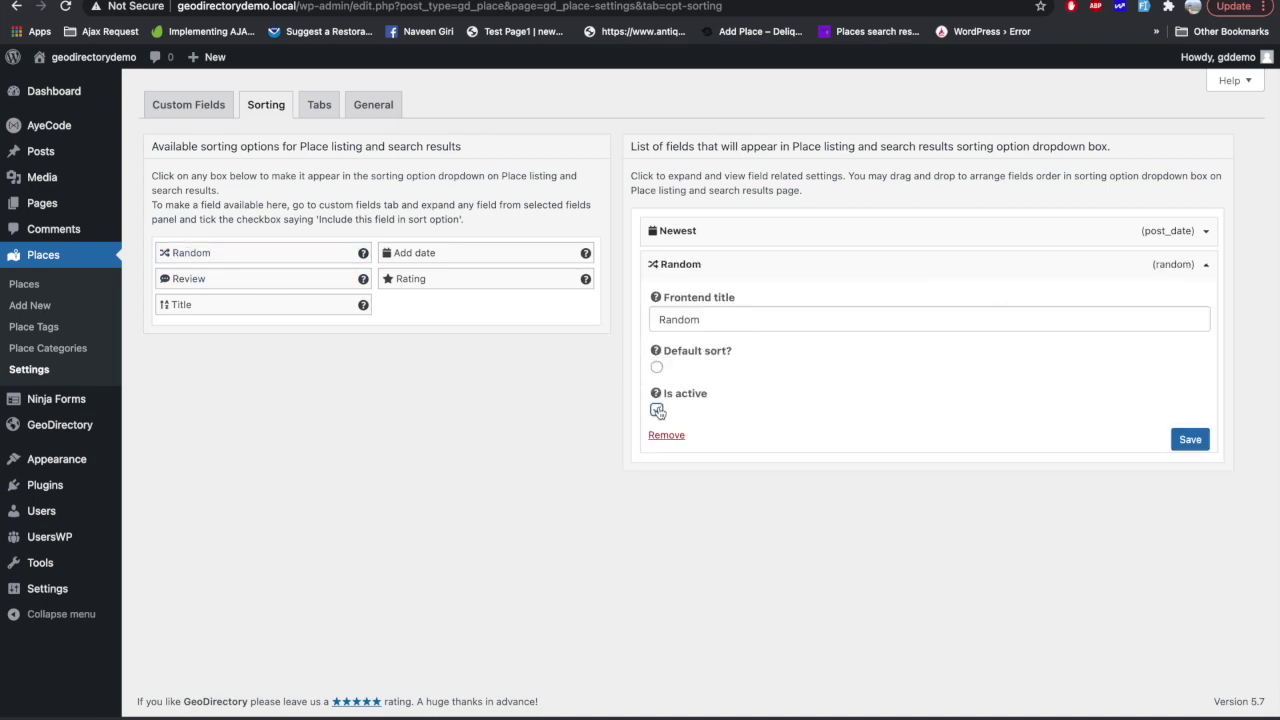
pyautogui.click(1190, 439)
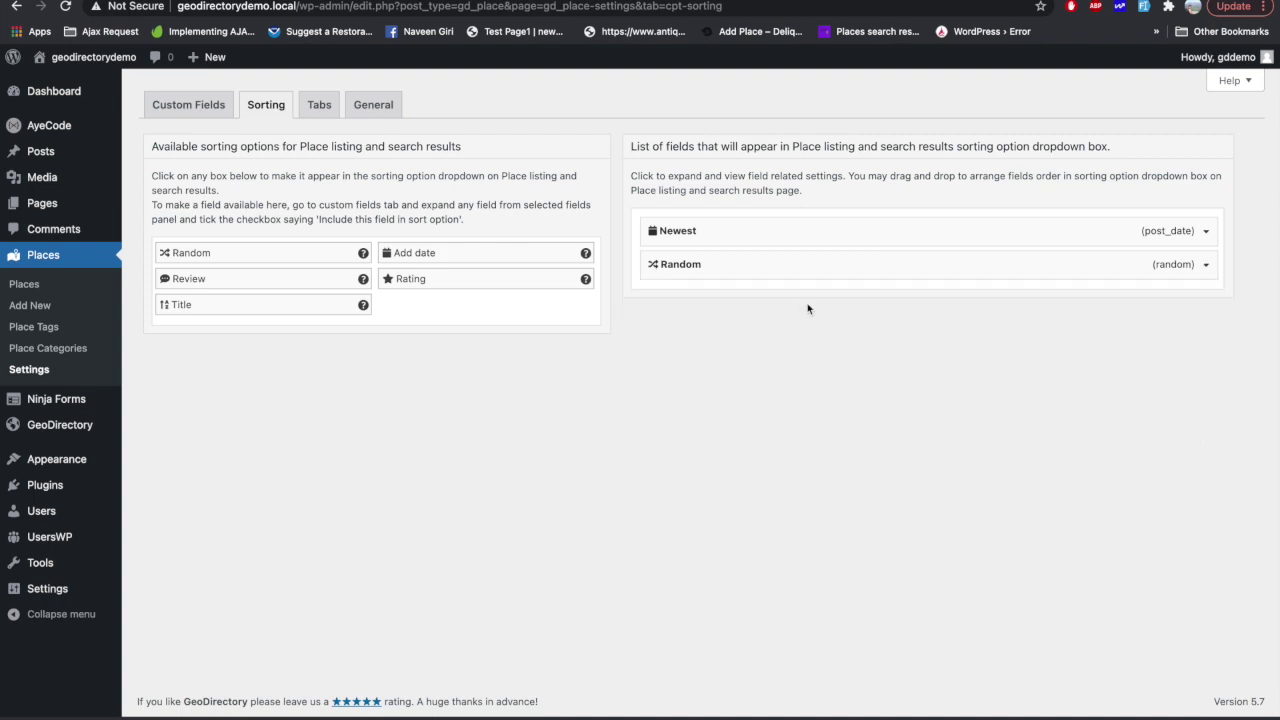
# Remove the Phone tab from the Place tabs and add a custom Shortcode tab instead.
pyautogui.click(321, 106)
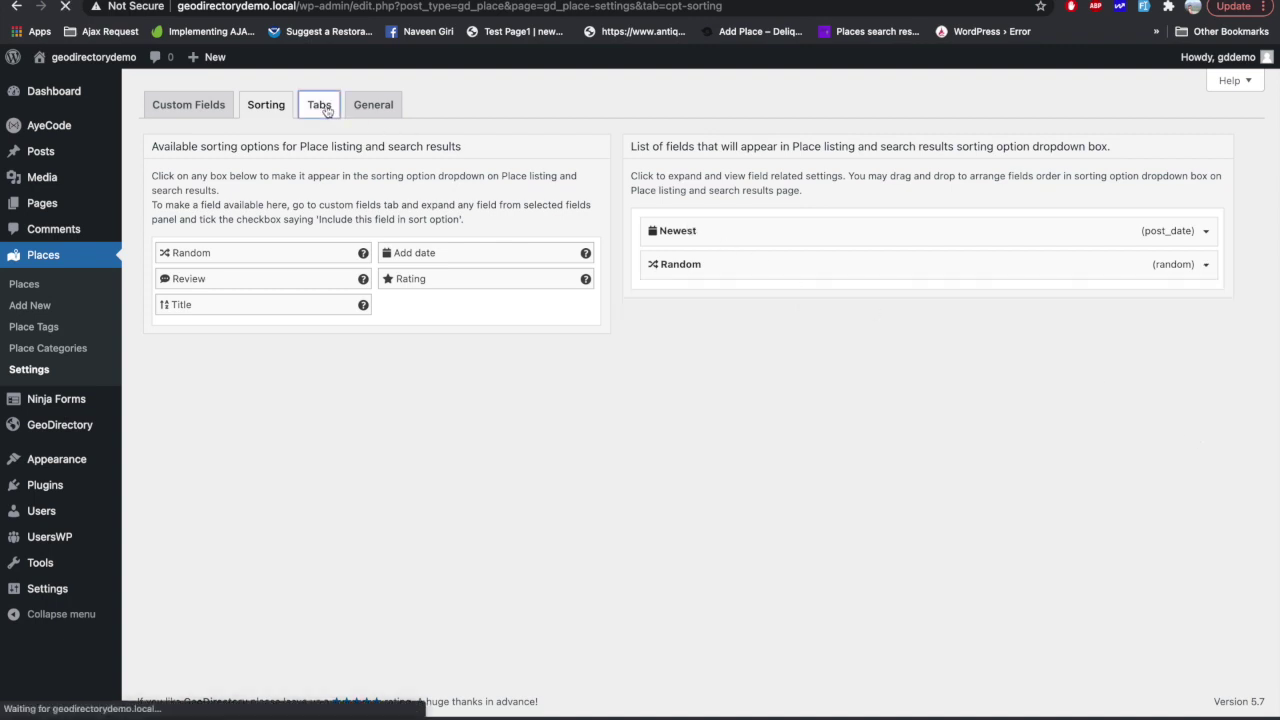
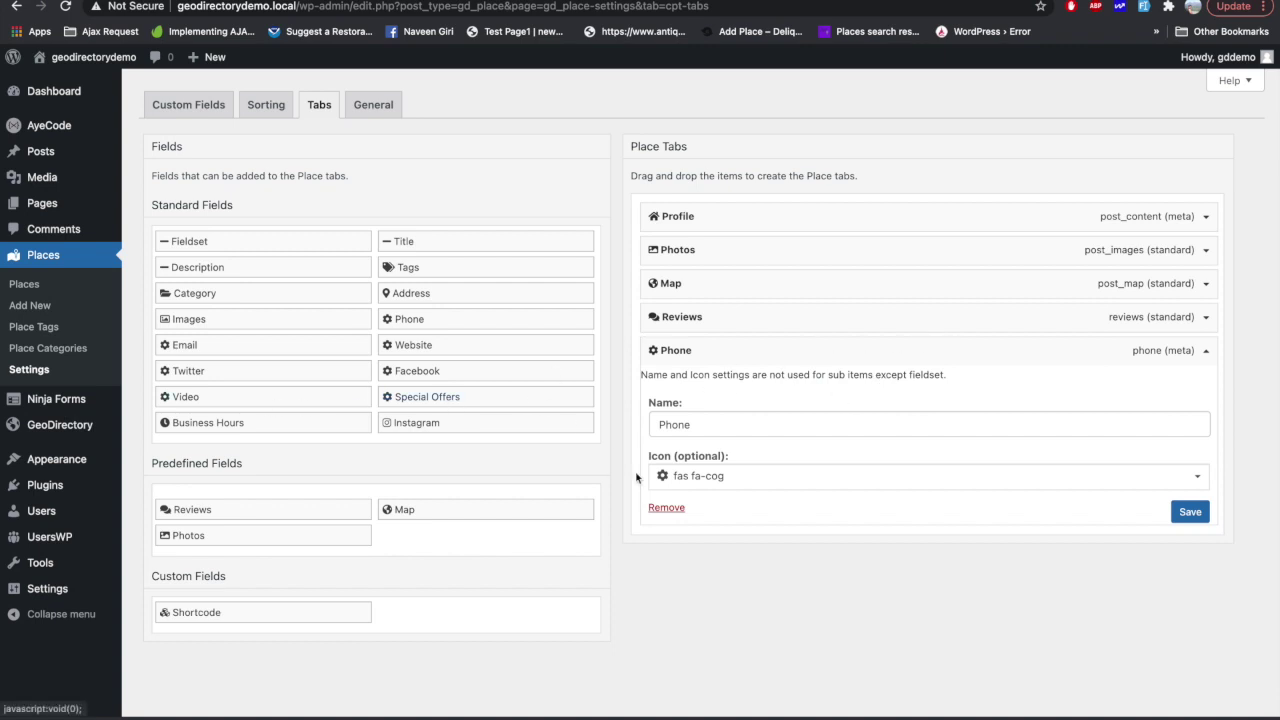
pyautogui.click(666, 508)
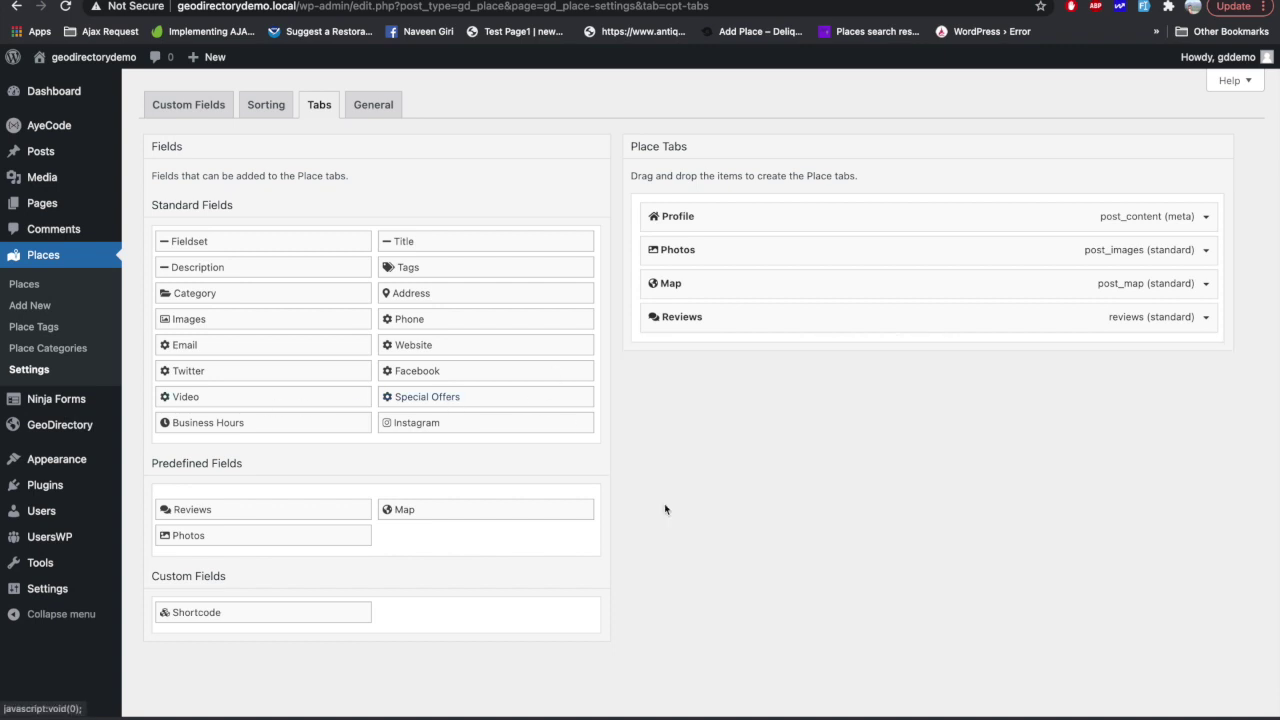
pyautogui.click(231, 620)
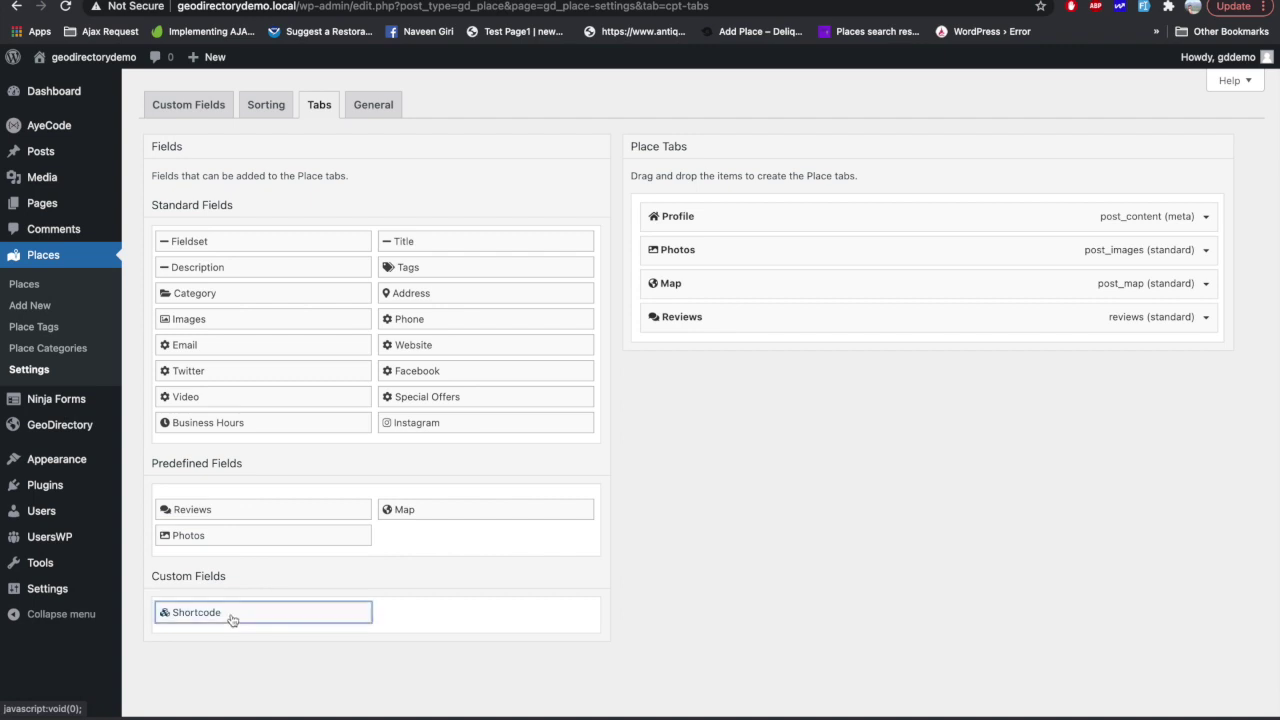
# Insert a gd_post_meta shortcode with the key twitter into the Shortcode tab's content.
pyautogui.click(734, 481)
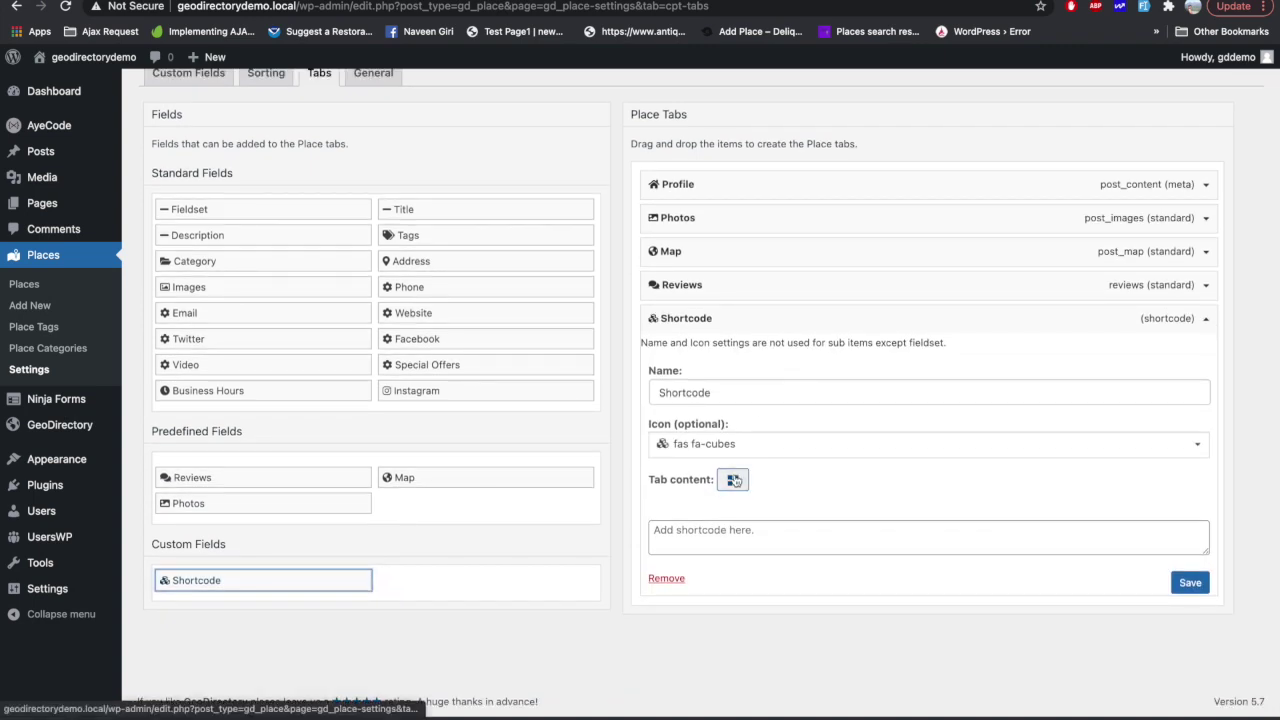
pyautogui.click(561, 197)
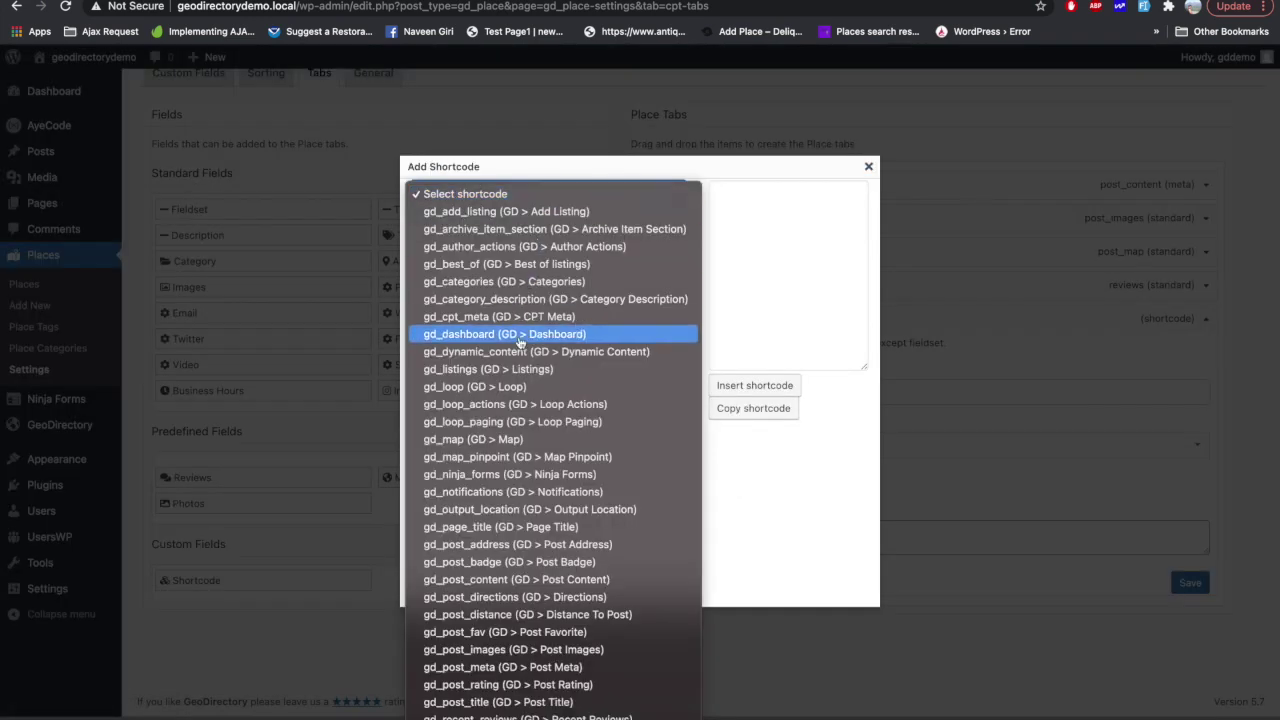
pyautogui.scroll(-2, 505, 421)
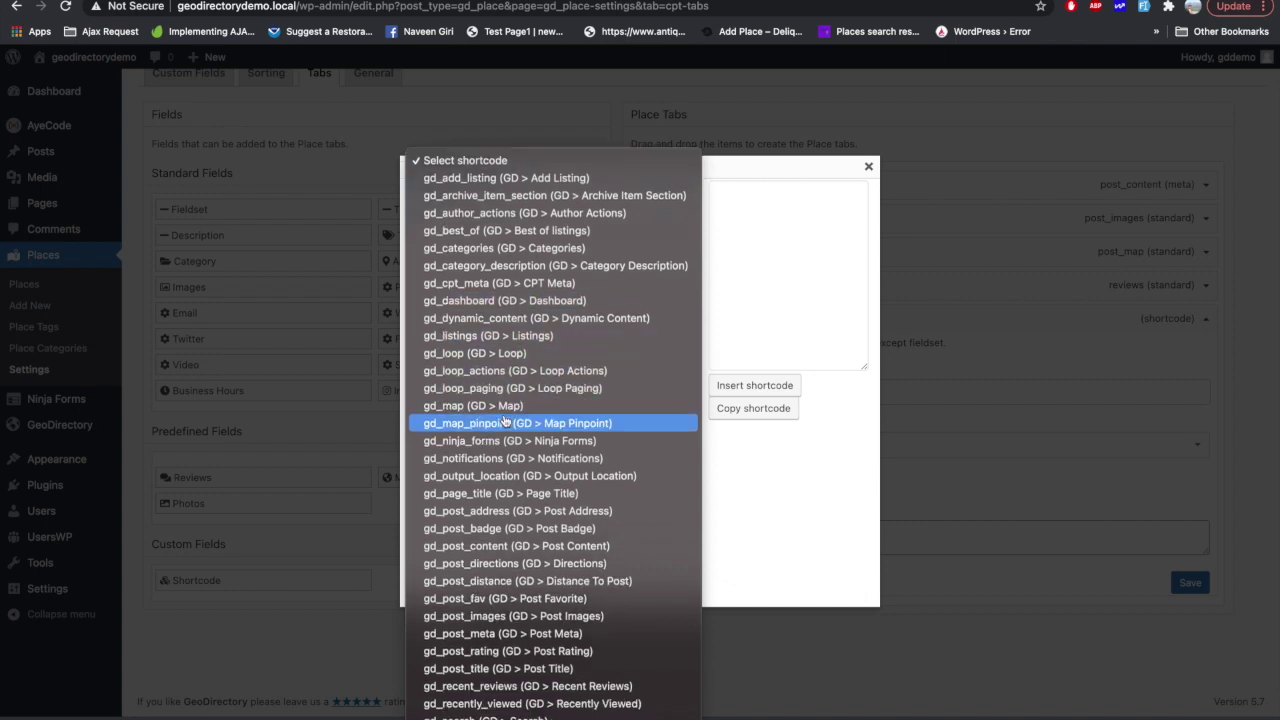
pyautogui.scroll(-4, 505, 421)
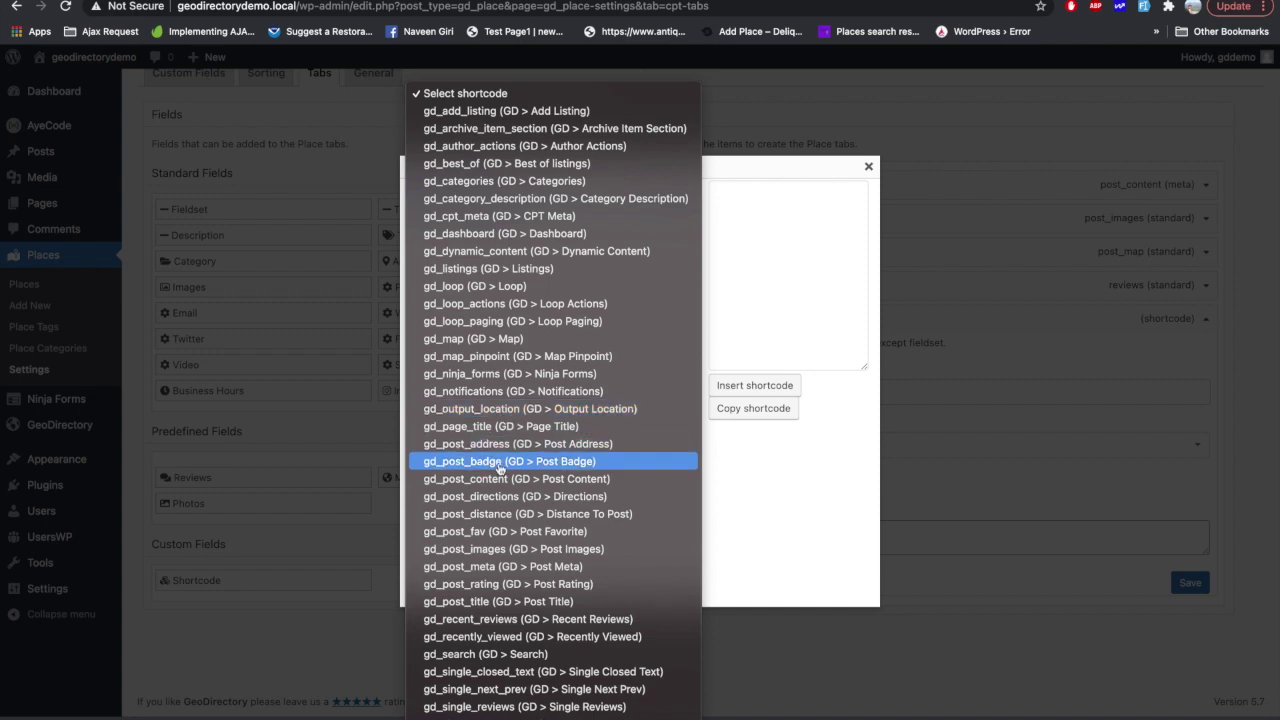
pyautogui.click(493, 567)
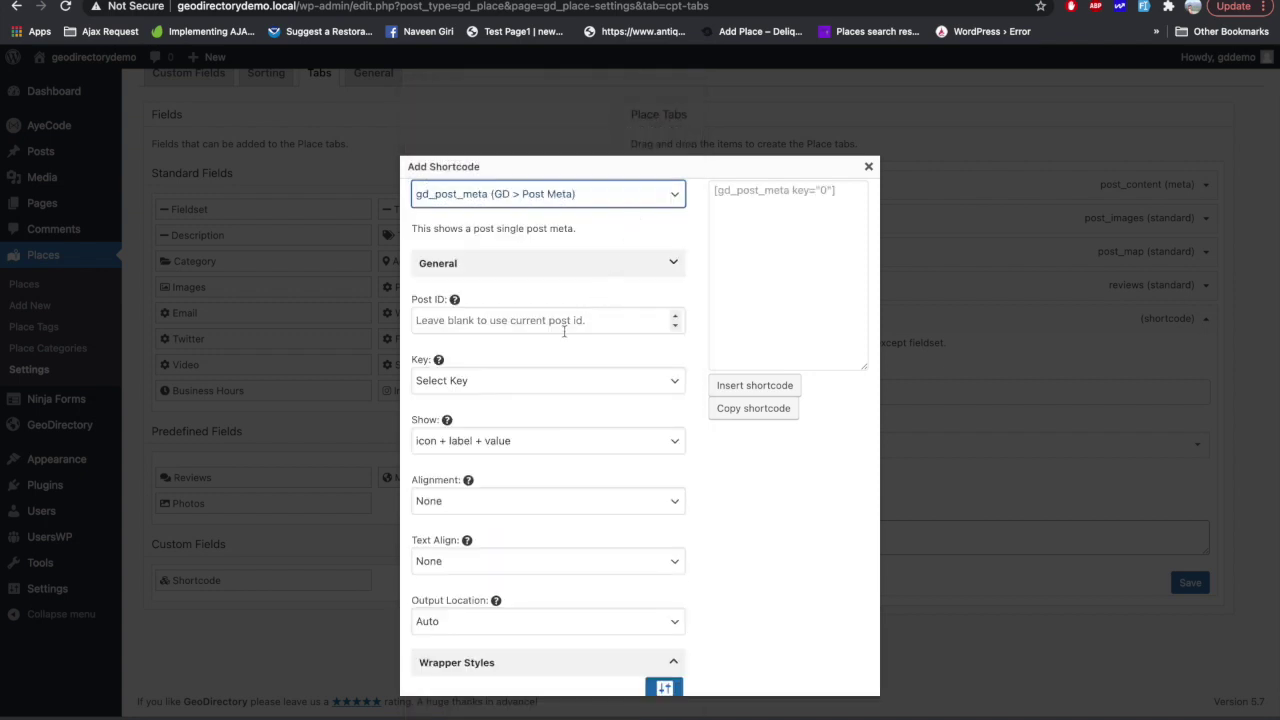
pyautogui.click(552, 380)
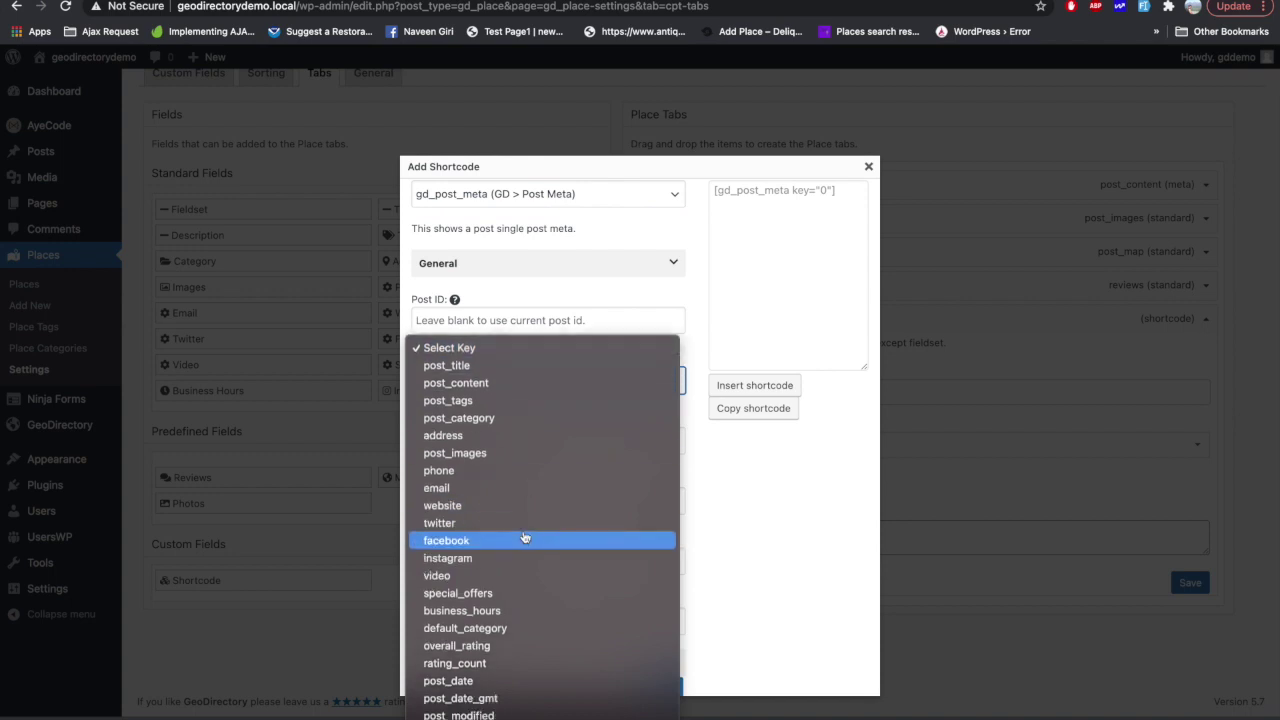
pyautogui.click(528, 522)
pyautogui.click(755, 386)
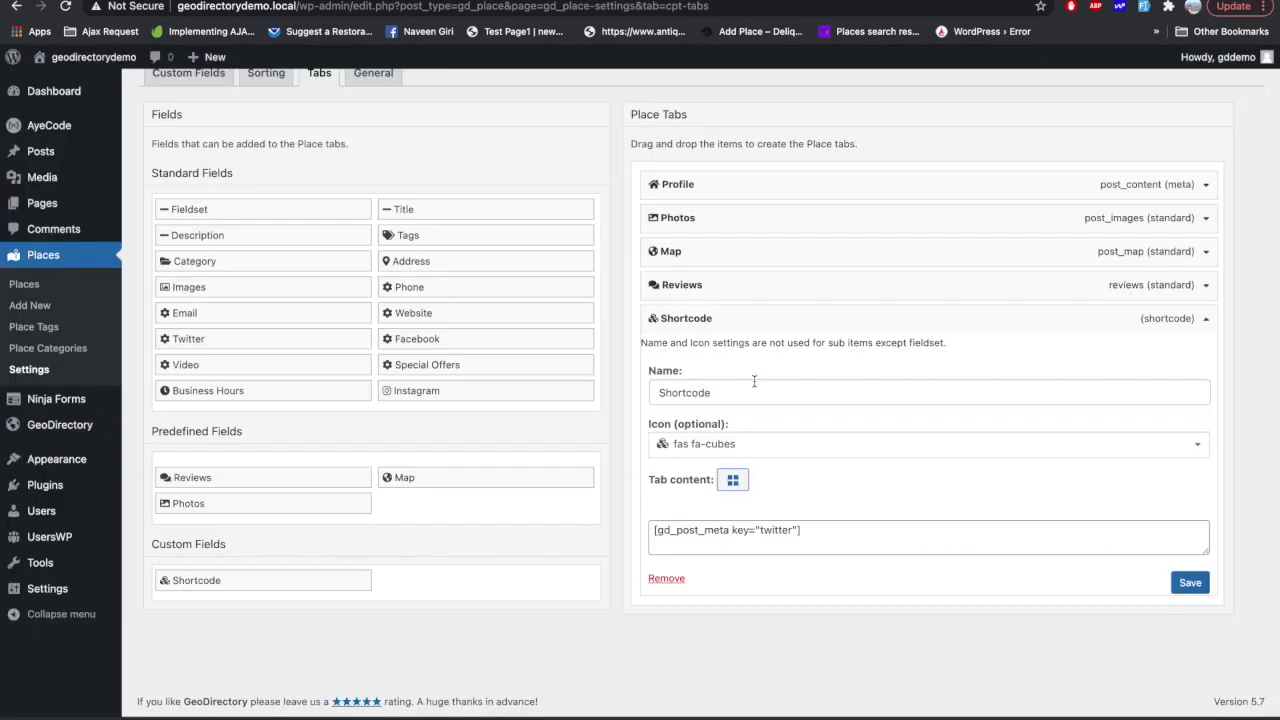
# Copy and clear the Twitter shortcode in the tab content, and insert a gd_post_meta shortcode with the key facebook.
pyautogui.click(824, 536)
pyautogui.press('super+a')
pyautogui.hotkey('ctrl', 'c')
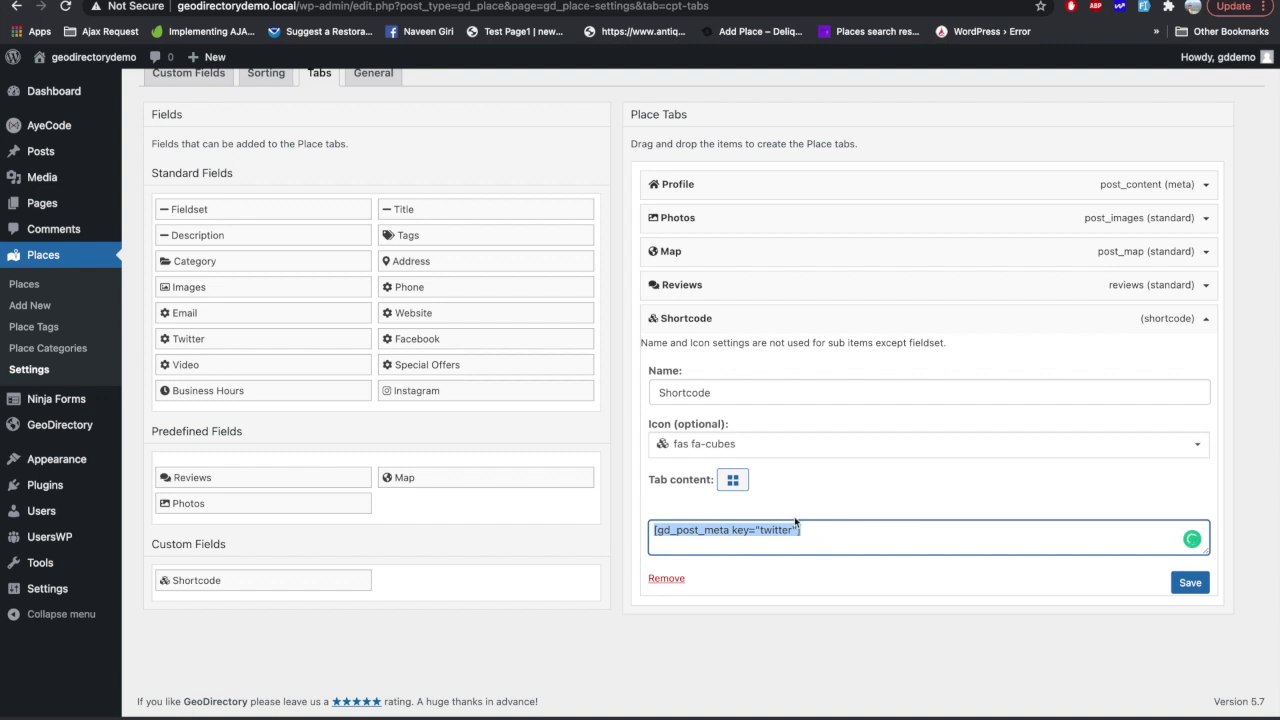
pyautogui.press('BackSpace')
pyautogui.click(735, 482)
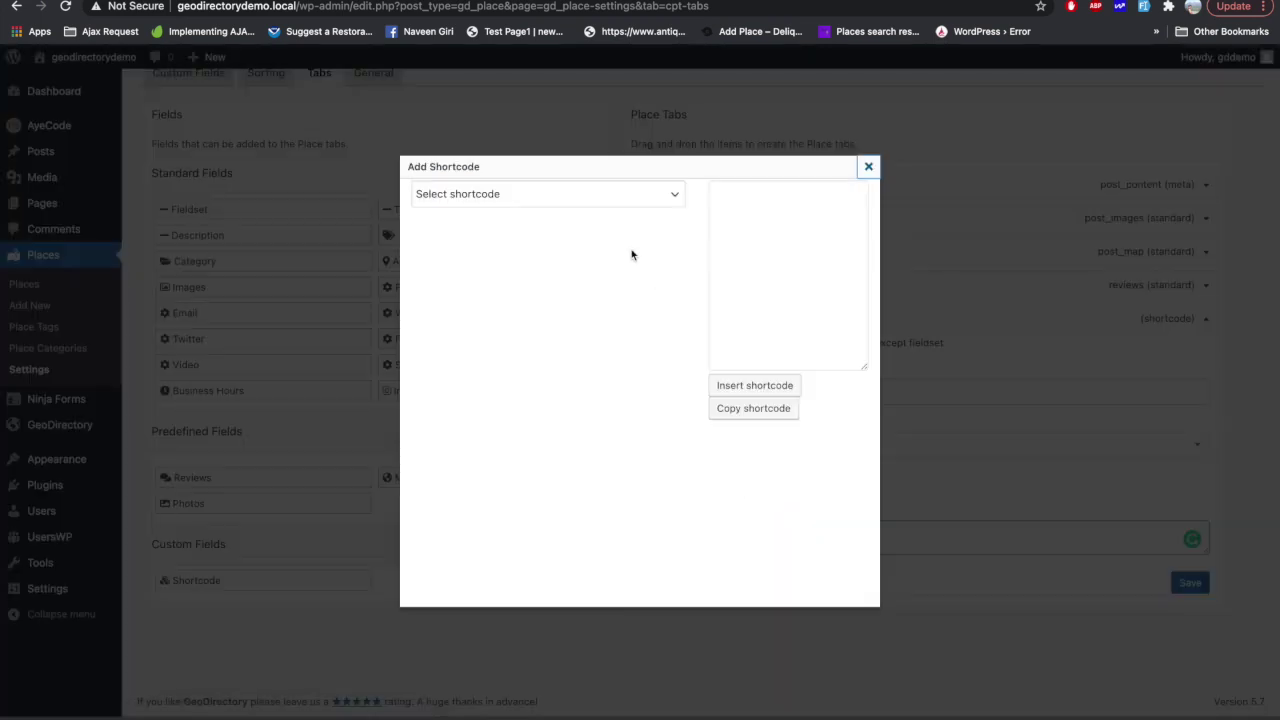
pyautogui.click(584, 199)
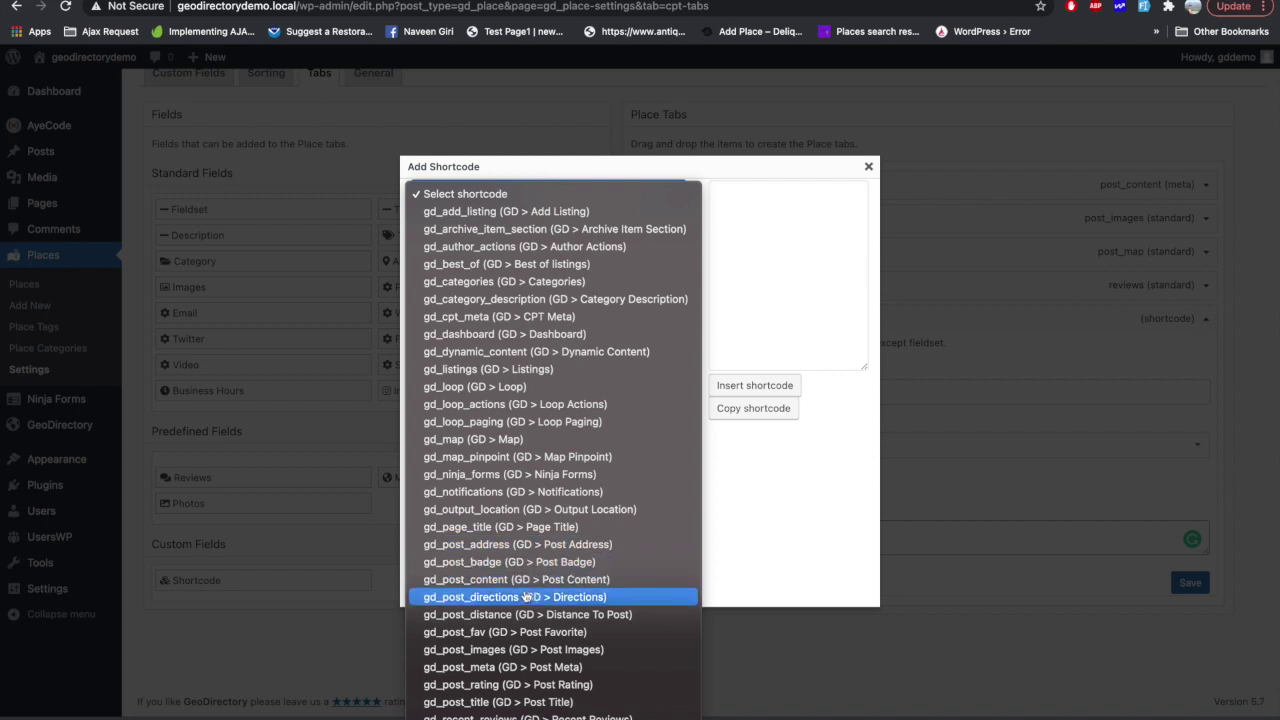
pyautogui.click(515, 667)
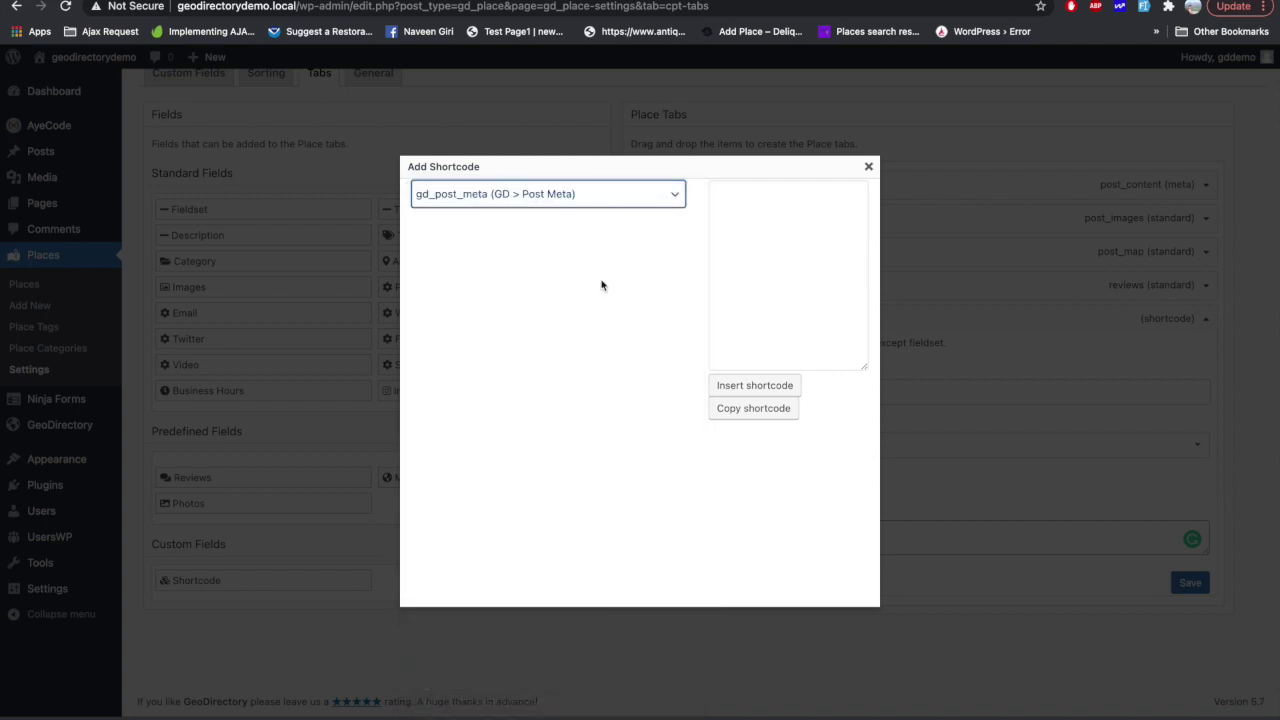
pyautogui.click(561, 378)
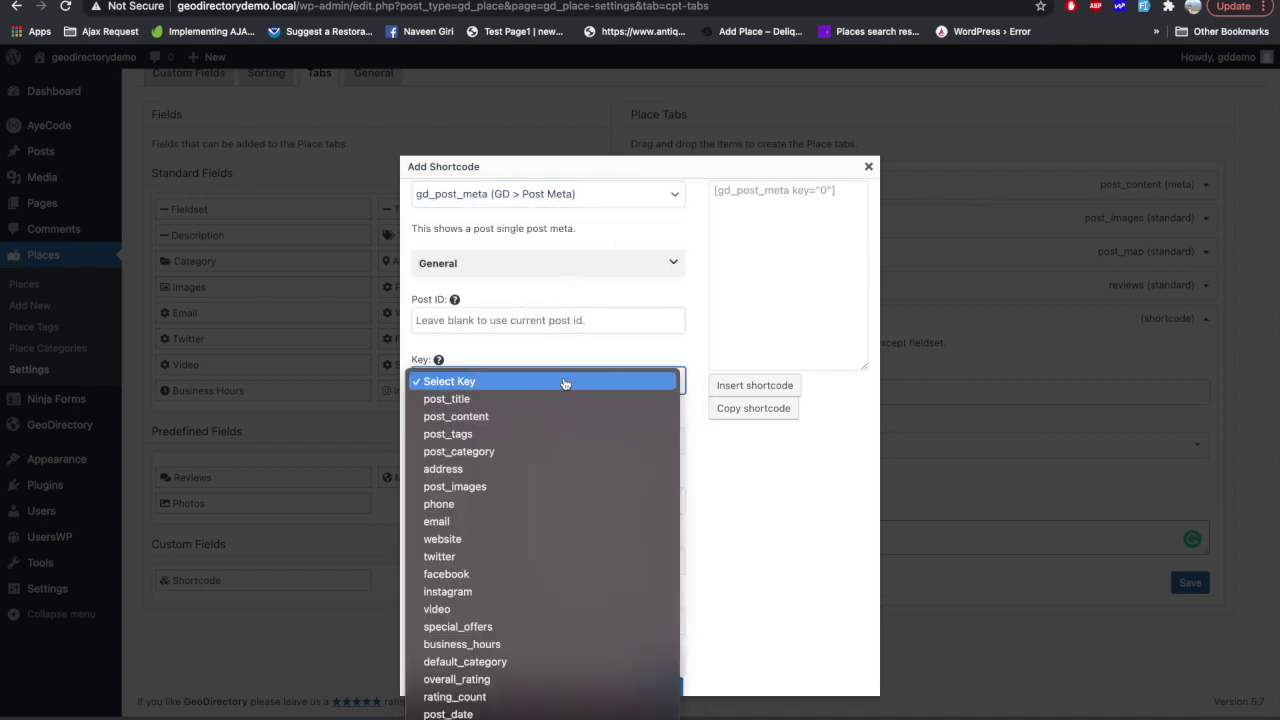
pyautogui.click(524, 540)
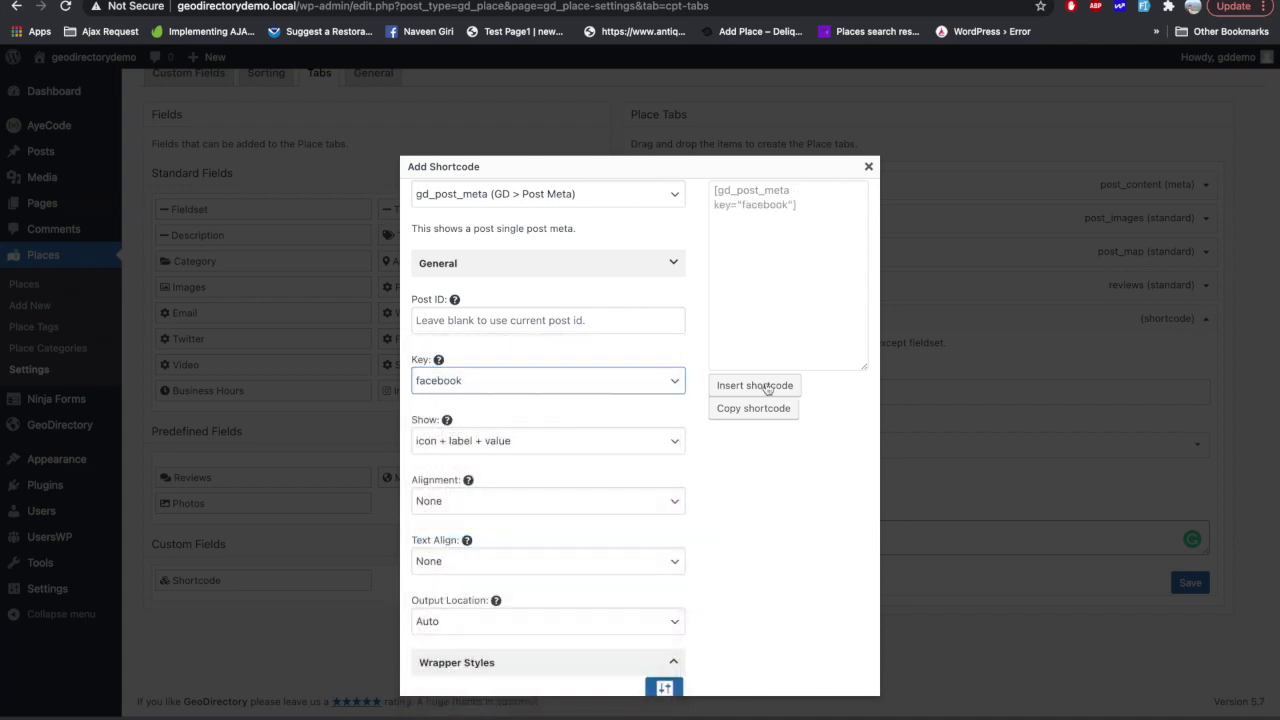
pyautogui.click(766, 386)
# Paste the copied Twitter shortcode on a new line below the Facebook shortcode and save the tab.
pyautogui.click(840, 538)
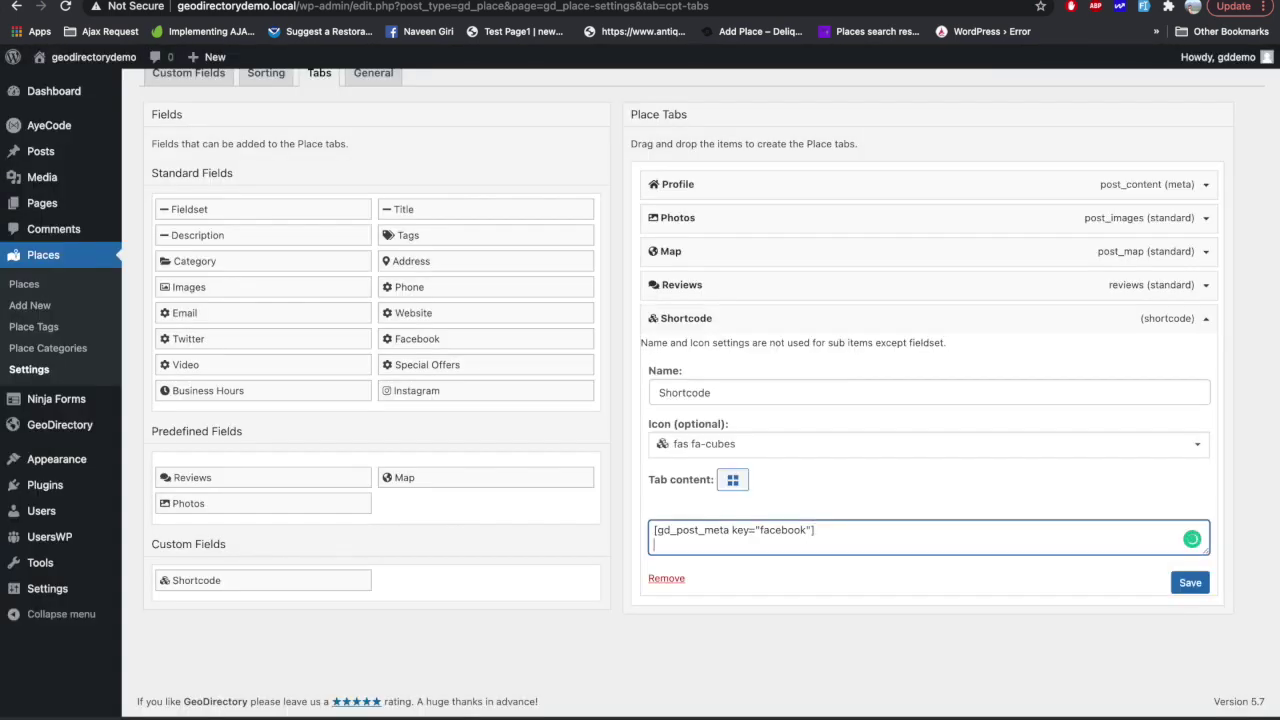
pyautogui.press('Return')
pyautogui.hotkey('ctrl', 'v')
pyautogui.click(1188, 584)
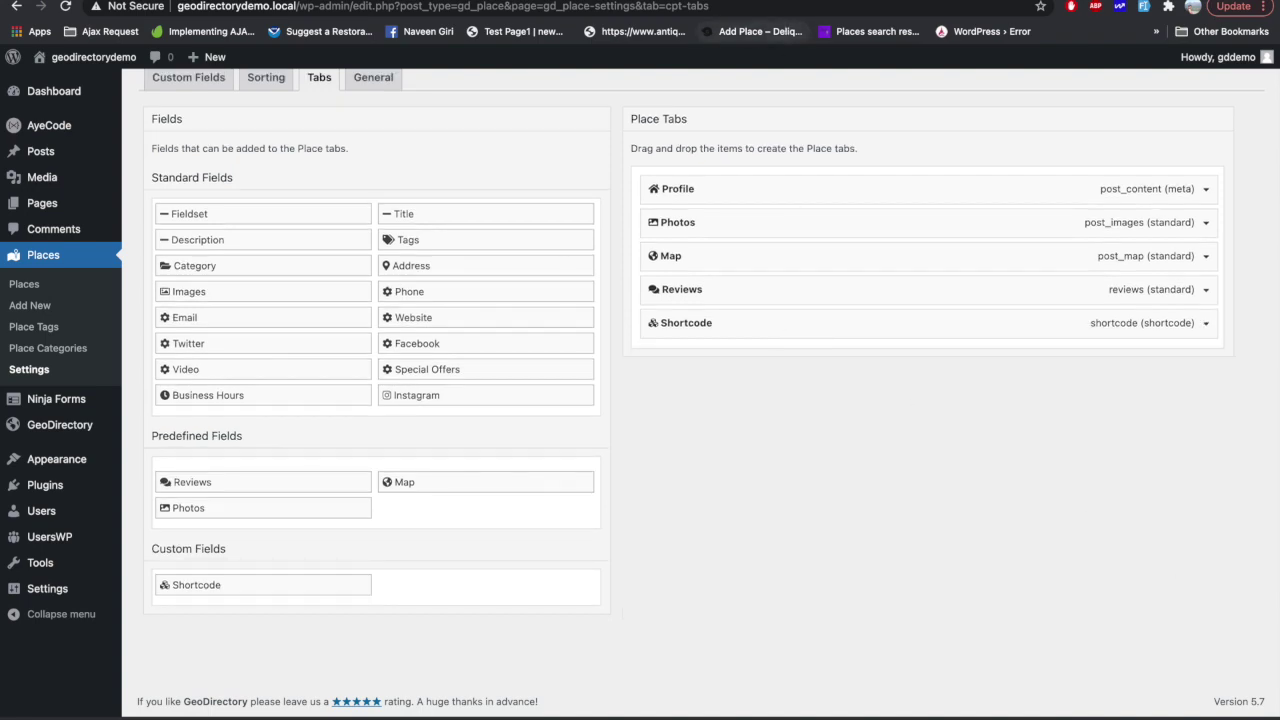
# Rename the Shortcode place tab to "Social Media" and save it.
pyautogui.click(499, 5)
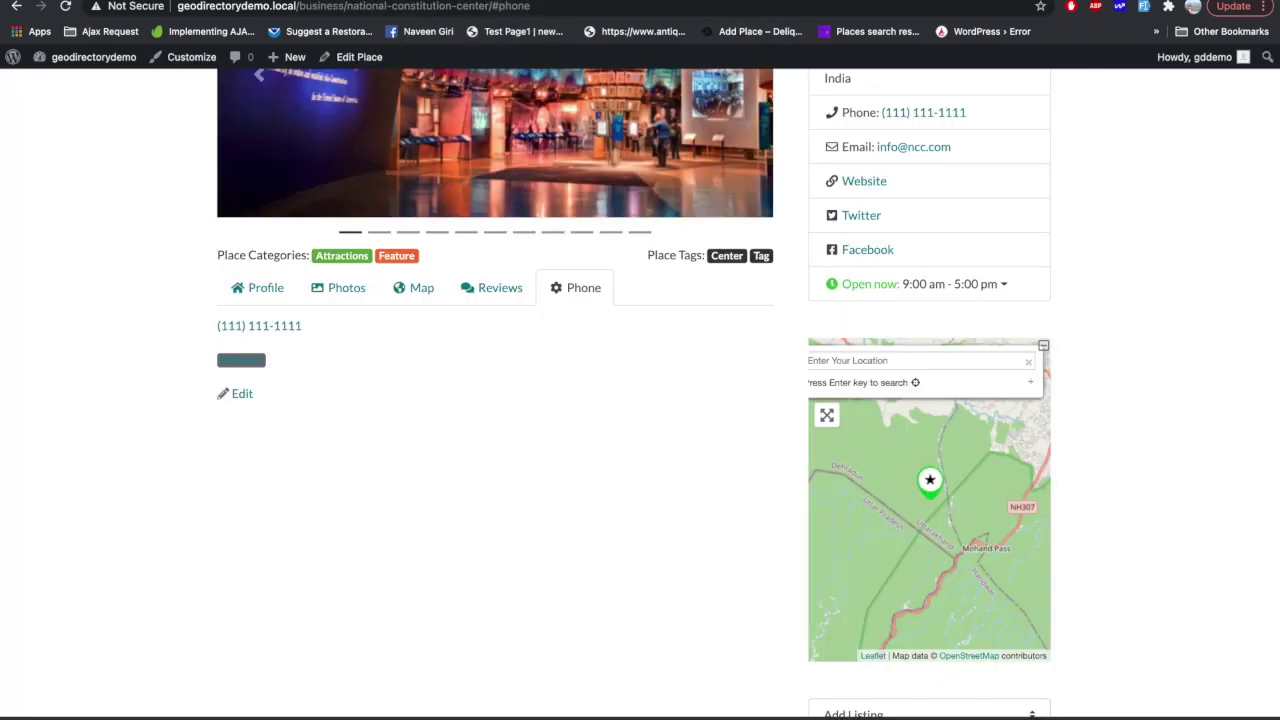
pyautogui.hotkey('ctrl', 'Tab')
pyautogui.click(1210, 332)
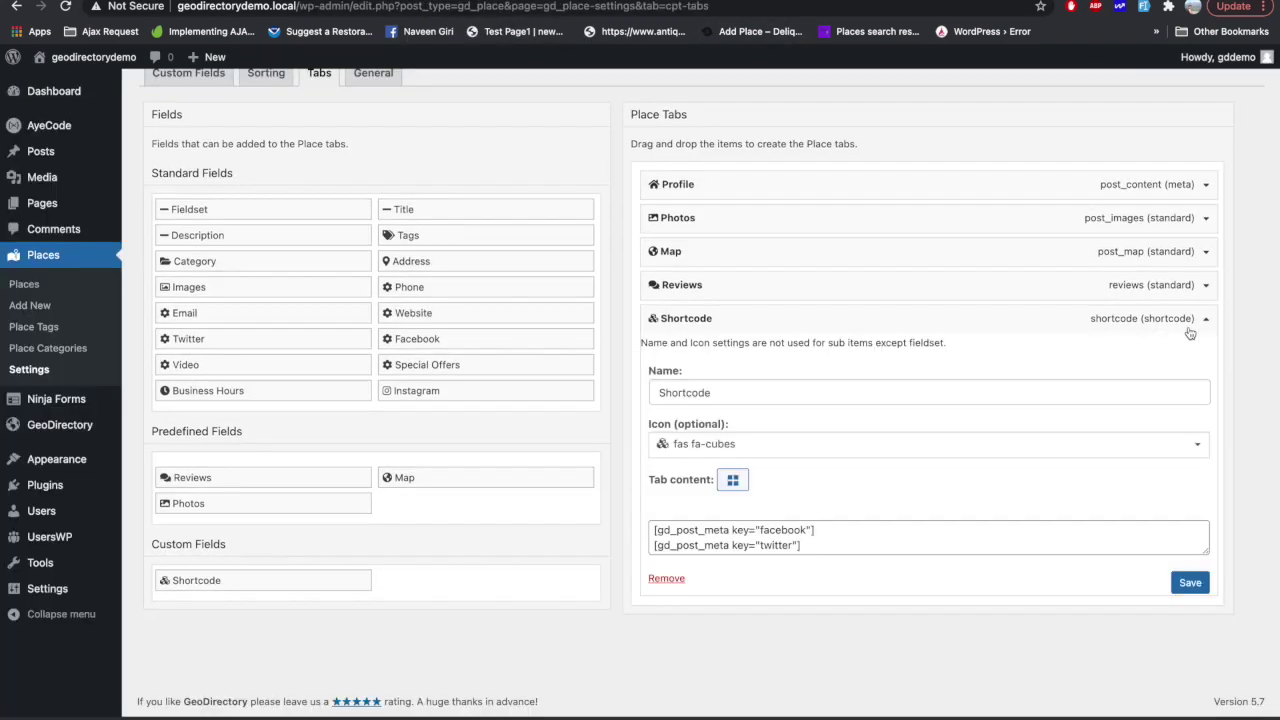
pyautogui.doubleClick(789, 394)
pyautogui.write('Social Media')
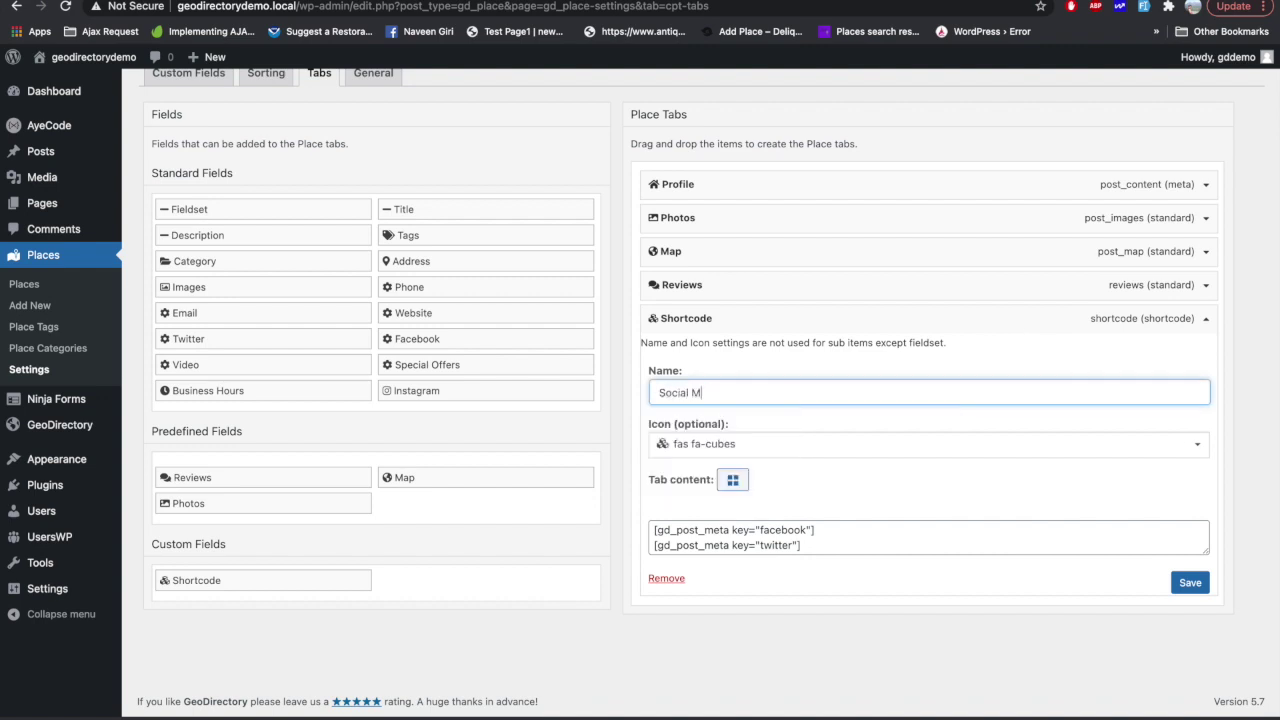
pyautogui.click(1189, 582)
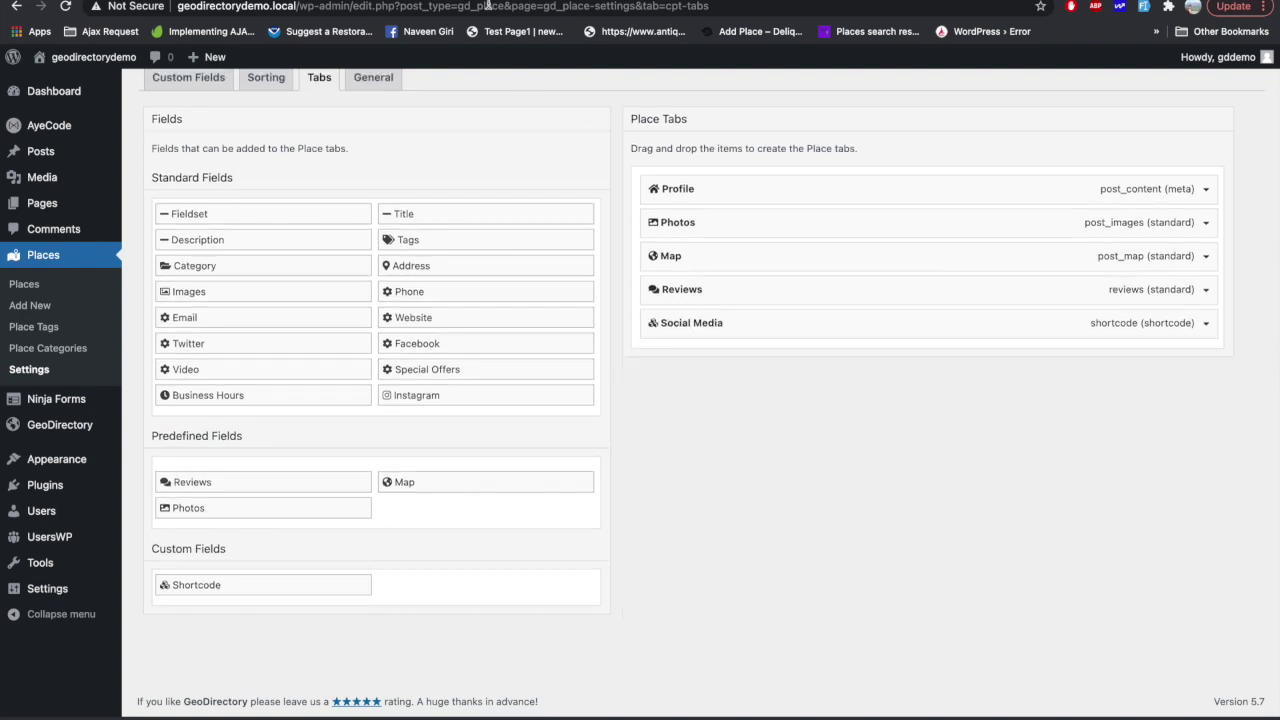
# Reload the National Constitution Center listing on the front end and view its Social Media tab.
pyautogui.hotkey('ctrl', 'Tab')
pyautogui.click(470, 5)
pyautogui.press('Return')
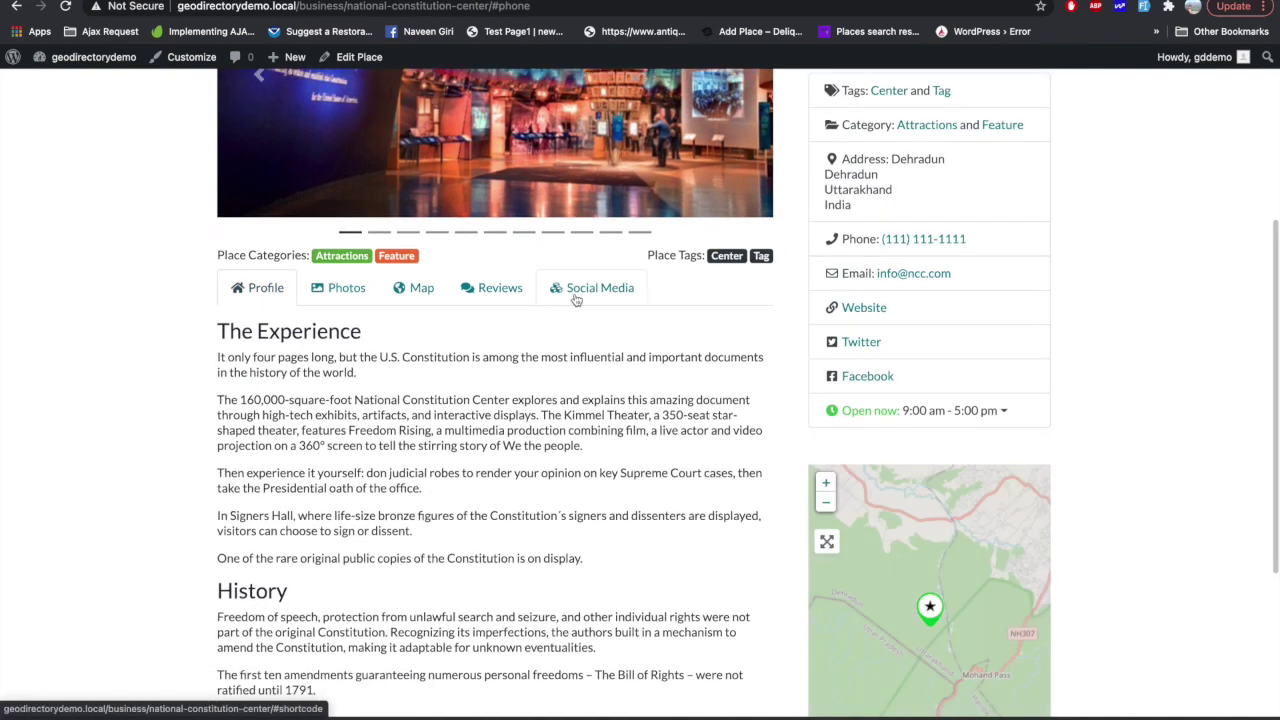
pyautogui.click(588, 289)
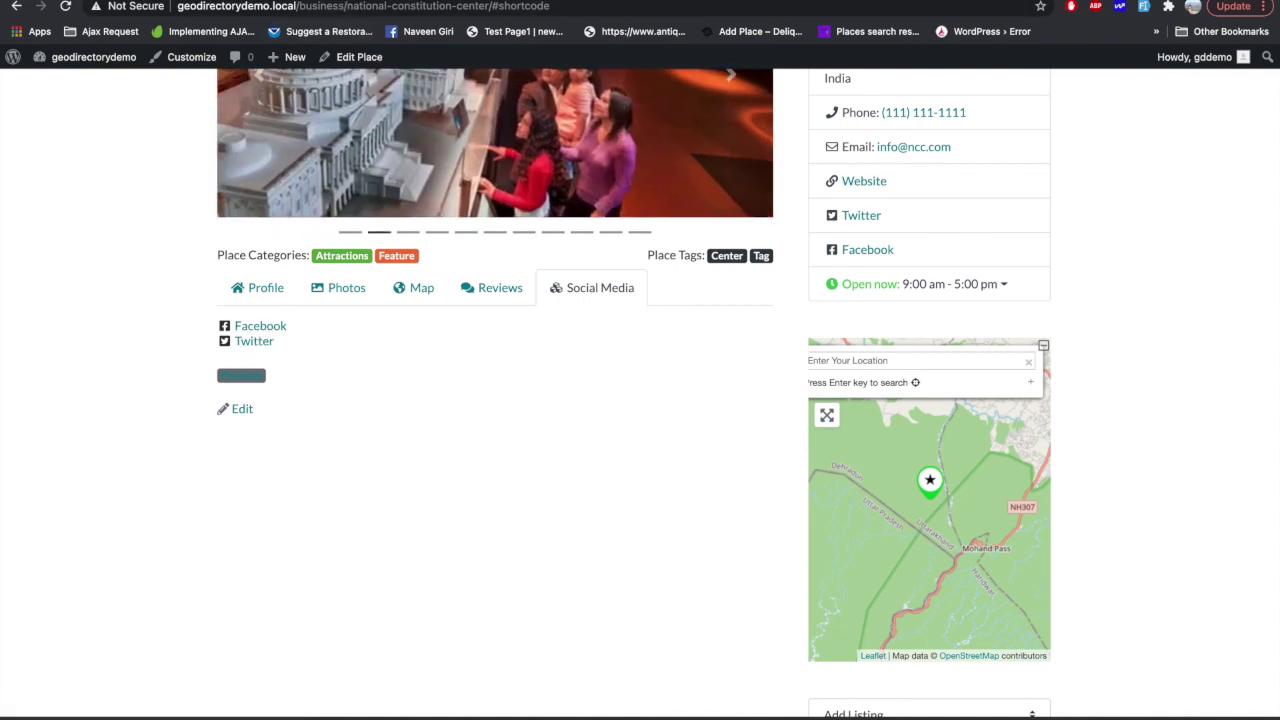
# Return to the Places settings in the WordPress admin, open the general settings and examine the post type options and slug.
pyautogui.click(441, 2)
pyautogui.scroll(2, 730, 432)
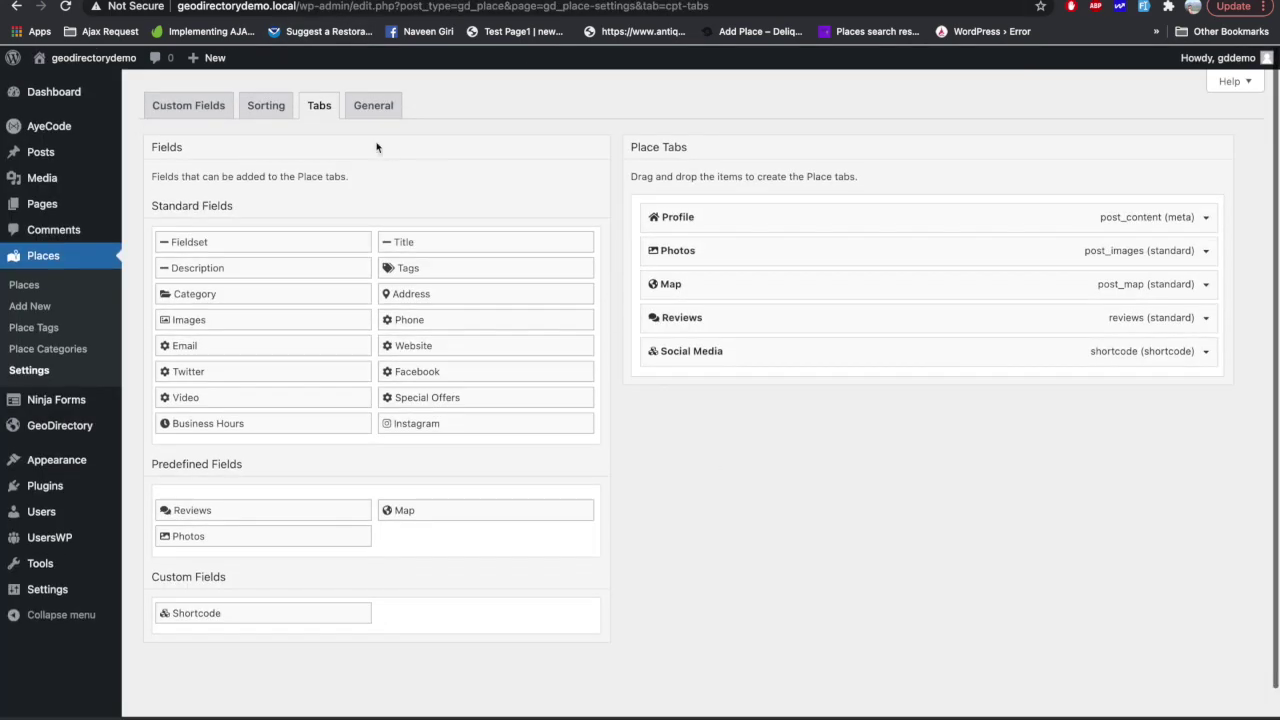
pyautogui.click(368, 110)
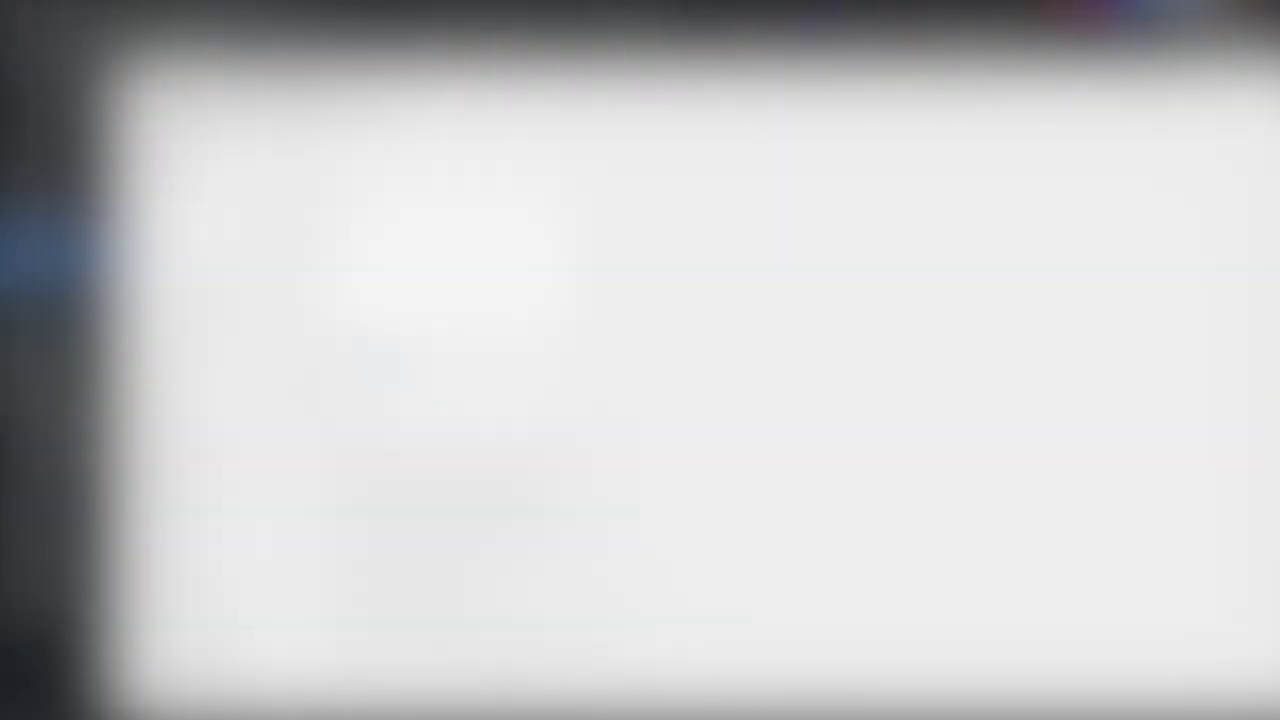
pyautogui.scroll(-1, 375, 180)
pyautogui.scroll(-1, 381, 217)
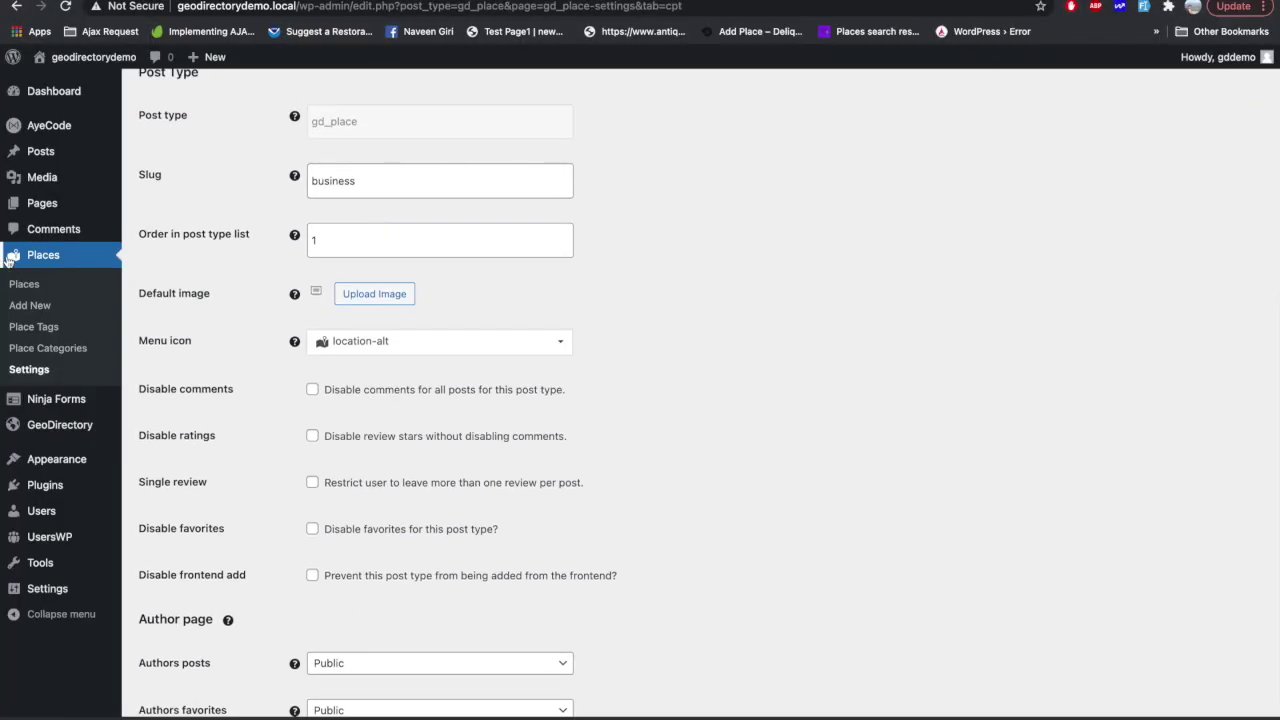
pyautogui.scroll(2, 312, 230)
pyautogui.scroll(-1, 330, 210)
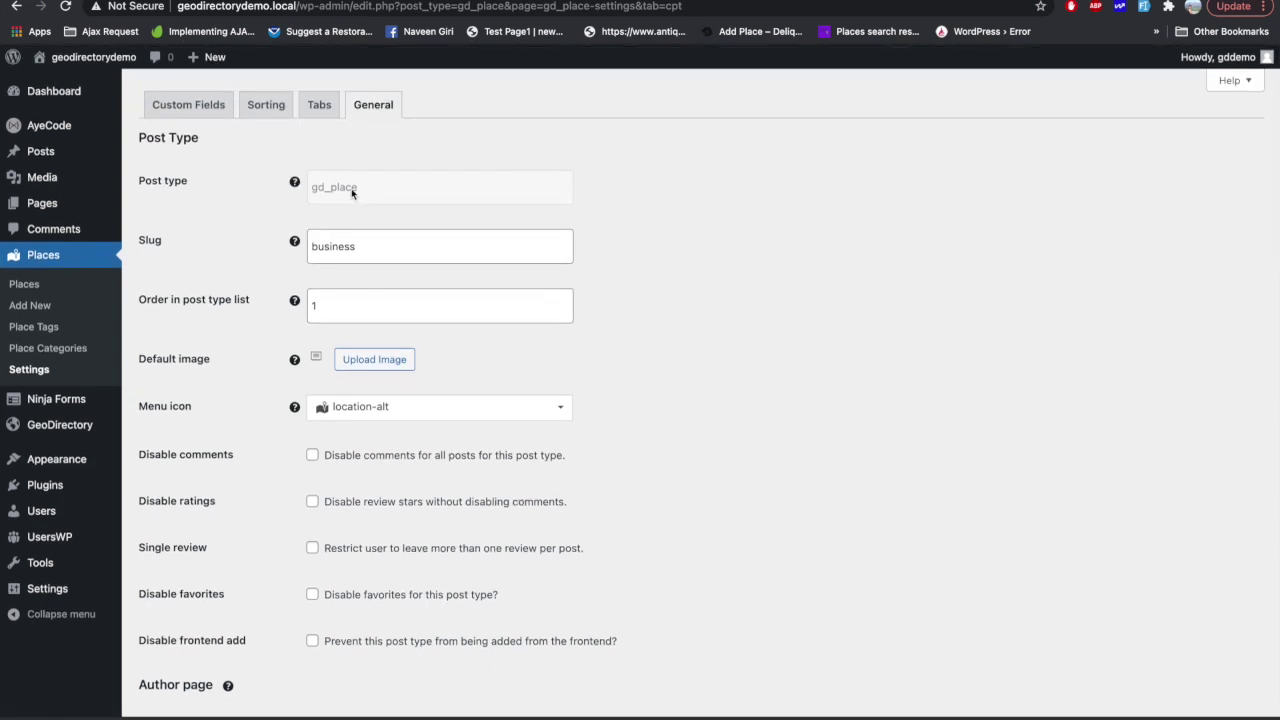
pyautogui.scroll(-2, 335, 283)
pyautogui.click(349, 176)
pyautogui.doubleClick(349, 176)
# Set the Name label of the Places post type to "Business".
pyautogui.scroll(-5, 350, 300)
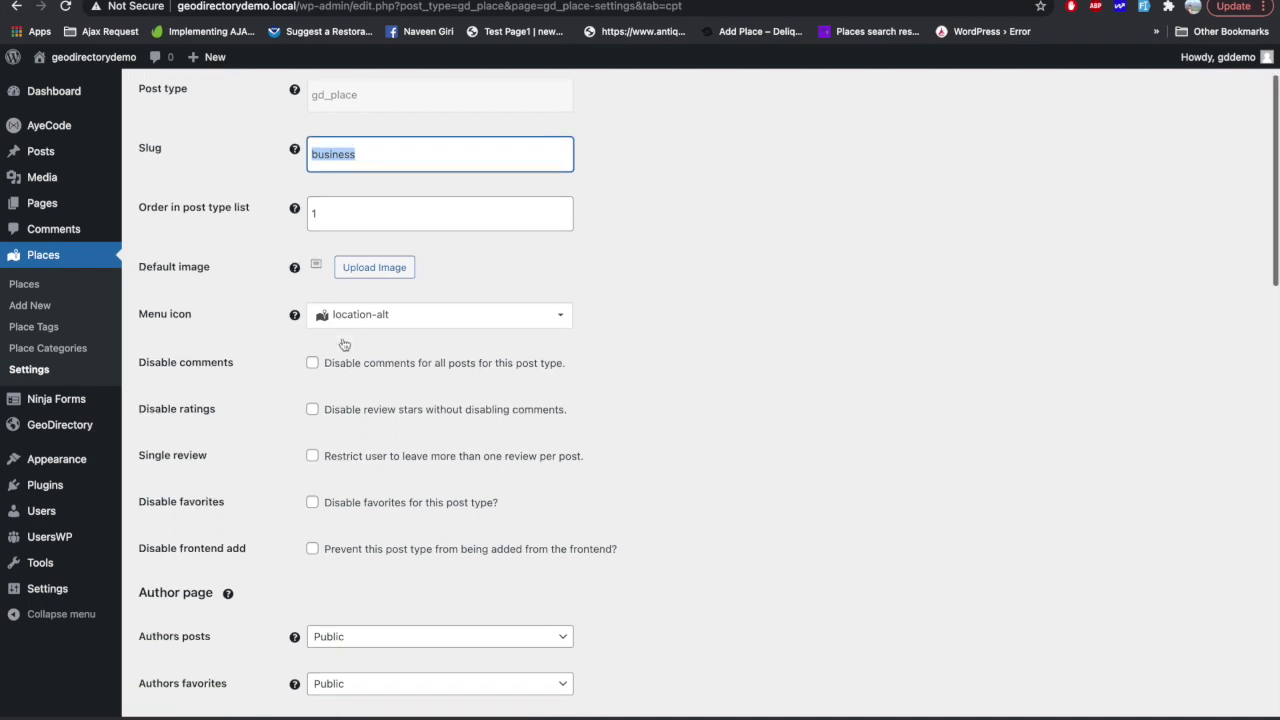
pyautogui.doubleClick(350, 415)
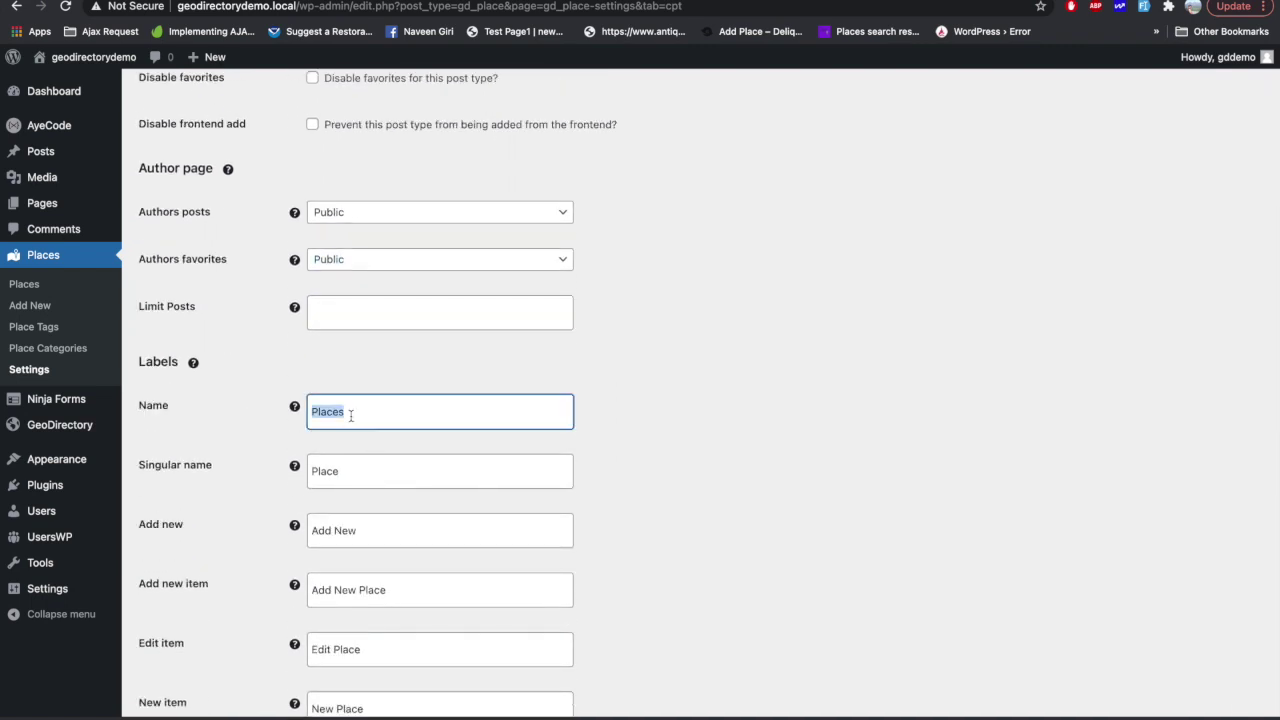
pyautogui.write('Buusi')
pyautogui.press('BackSpace')
pyautogui.press('BackSpace')
pyautogui.press('BackSpace')
pyautogui.write('s')
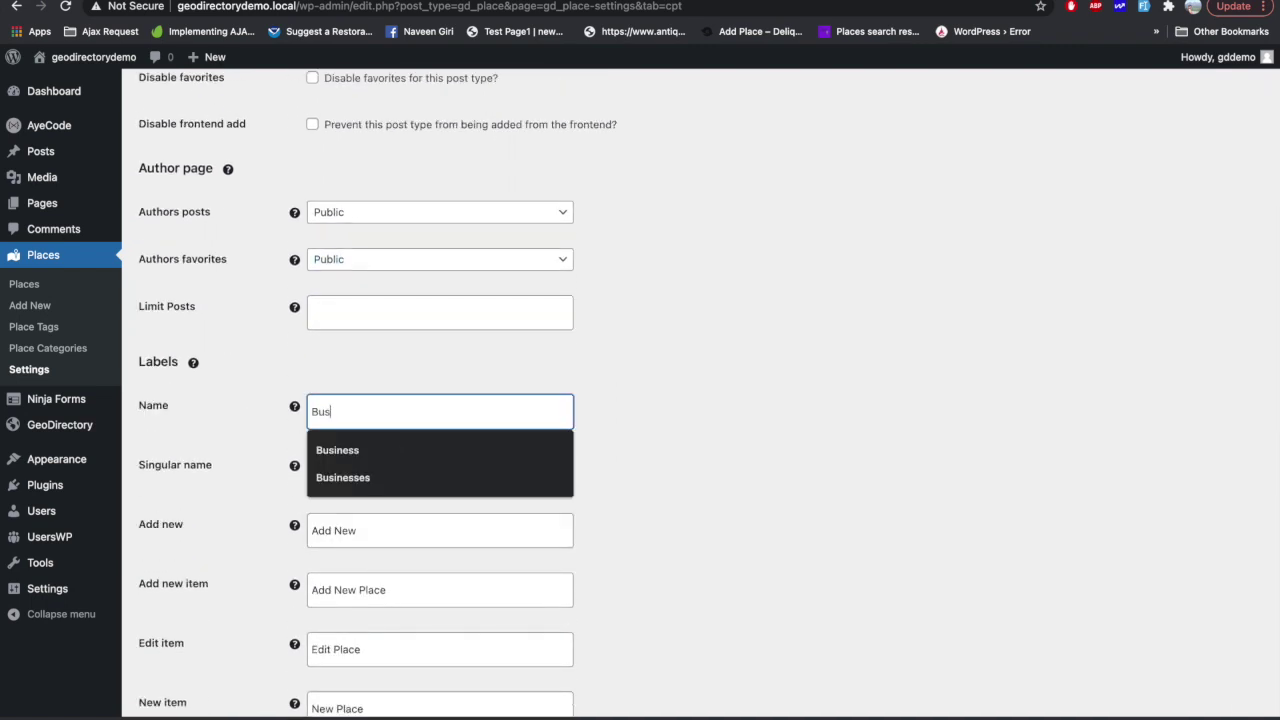
pyautogui.write('iness')
pyautogui.click(683, 440)
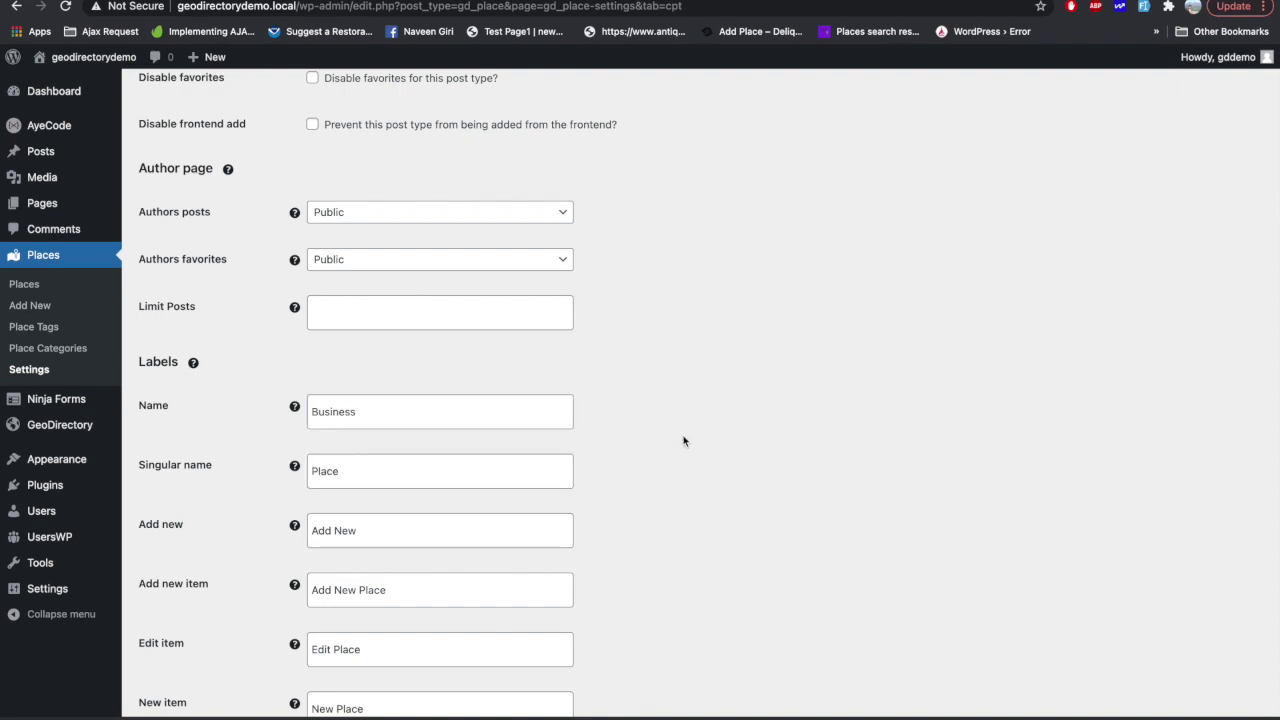
# Save the general settings and reload the settings page to refresh the admin menu.
pyautogui.scroll(-10, 683, 440)
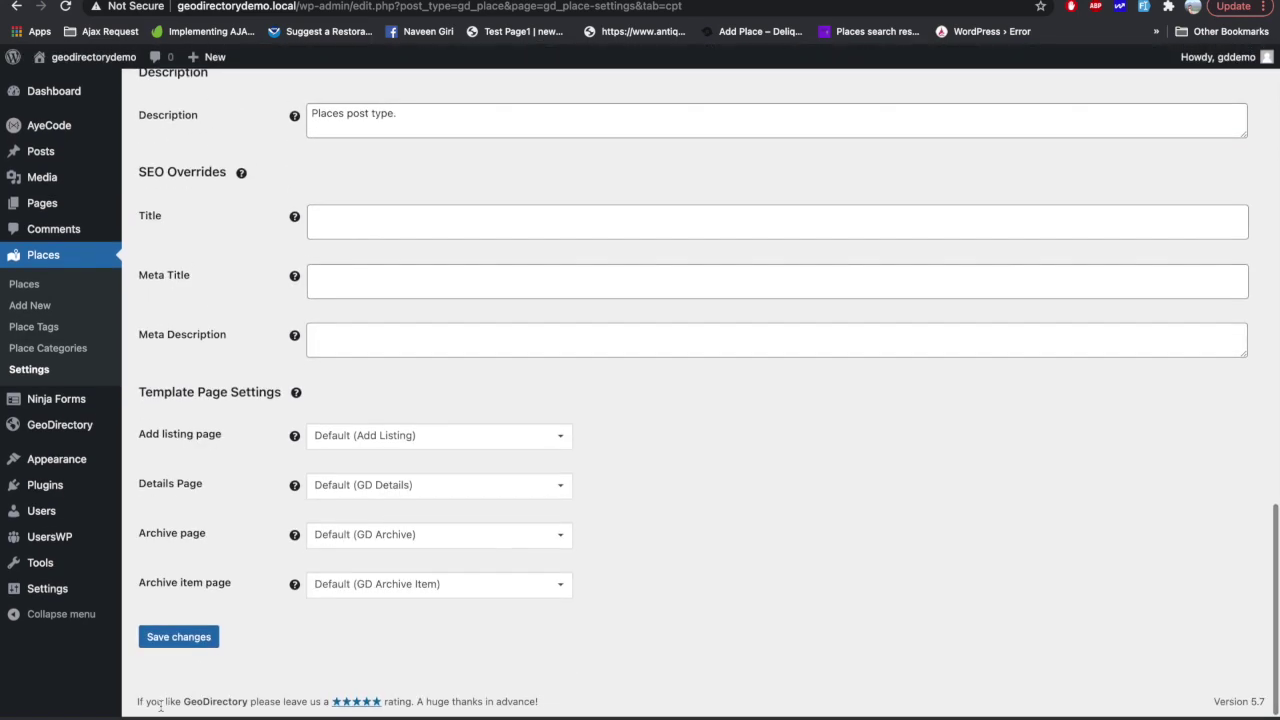
pyautogui.click(182, 637)
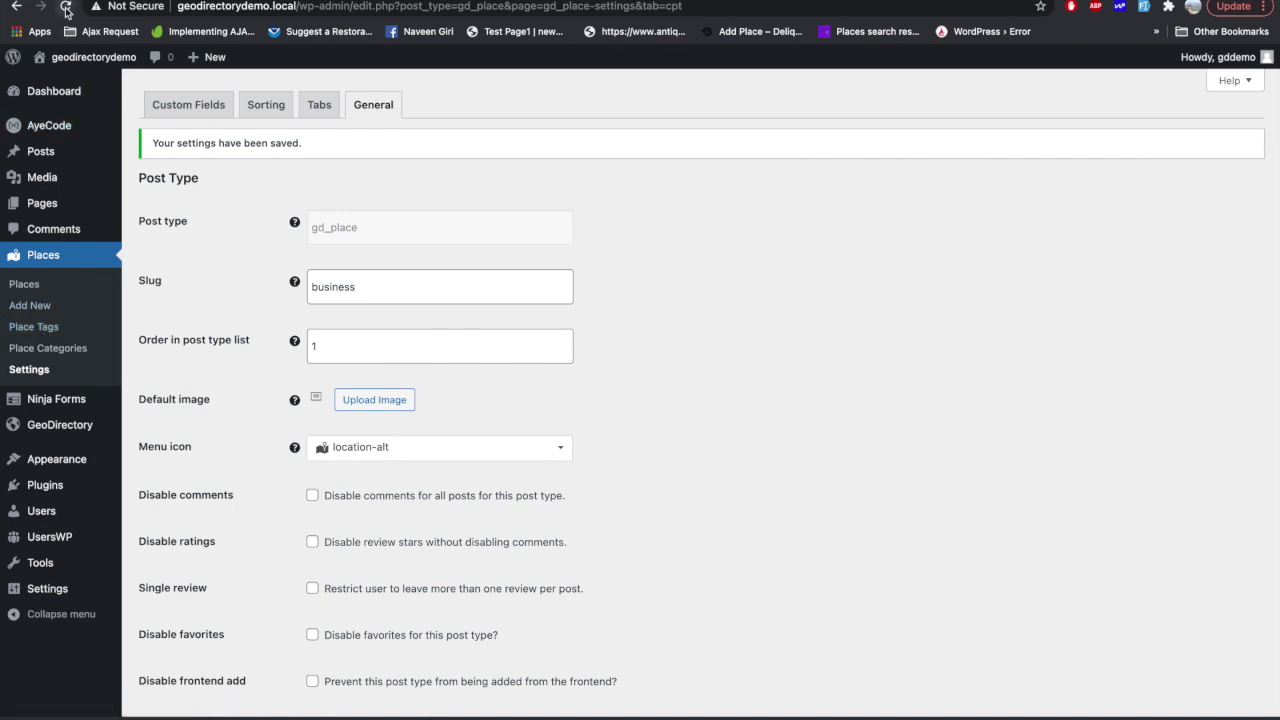
pyautogui.click(66, 7)
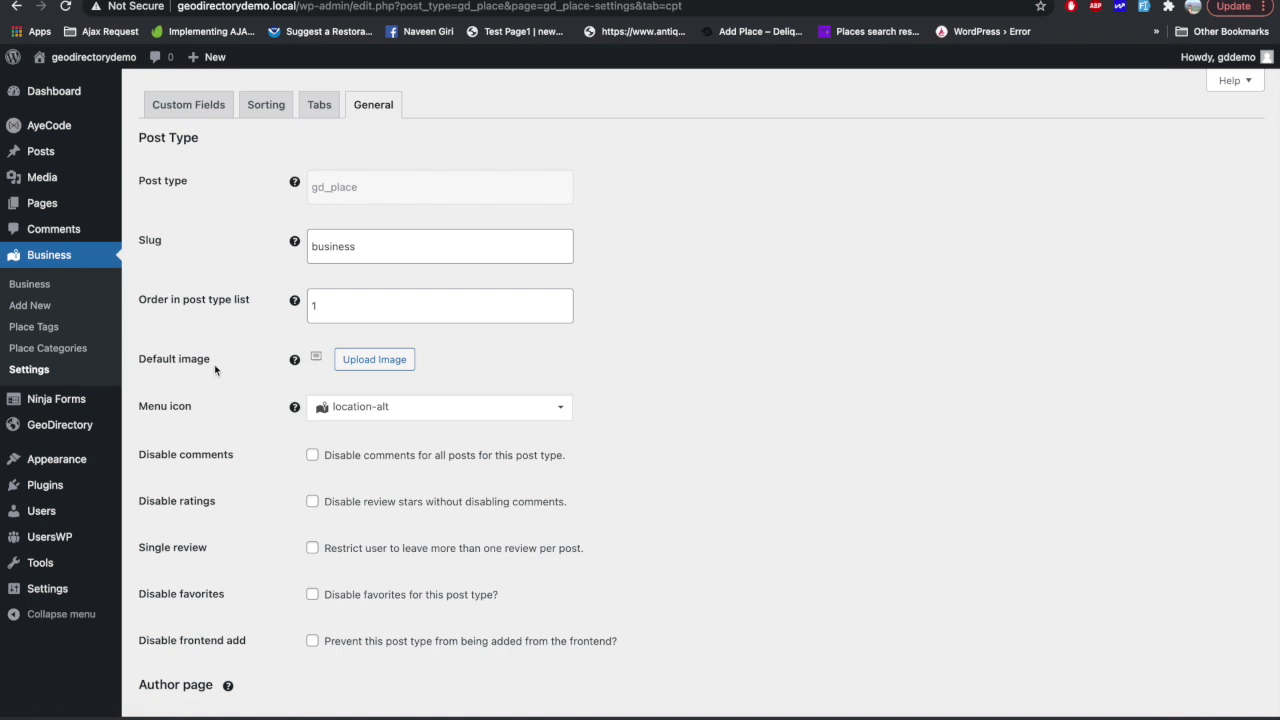
# Browse the available menu icons for the post type and close the list without choosing another one.
pyautogui.scroll(-5, 214, 359)
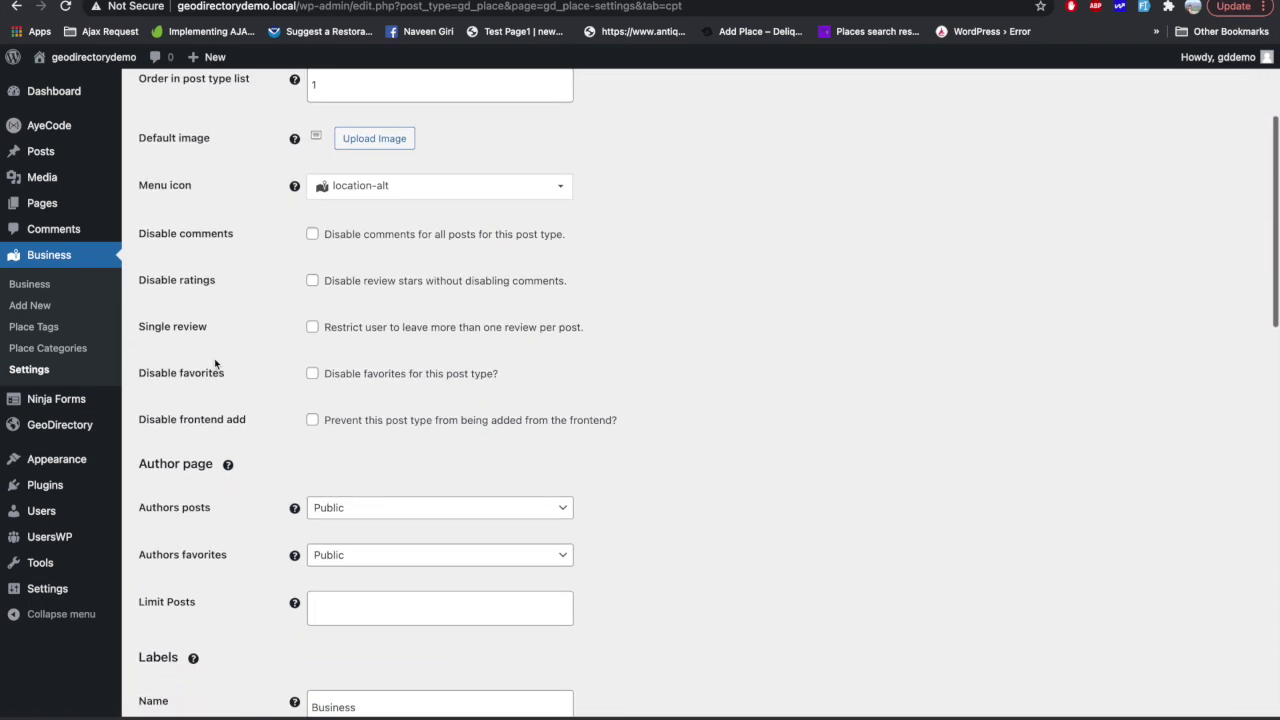
pyautogui.click(362, 186)
pyautogui.scroll(-3, 358, 306)
pyautogui.scroll(2, 320, 305)
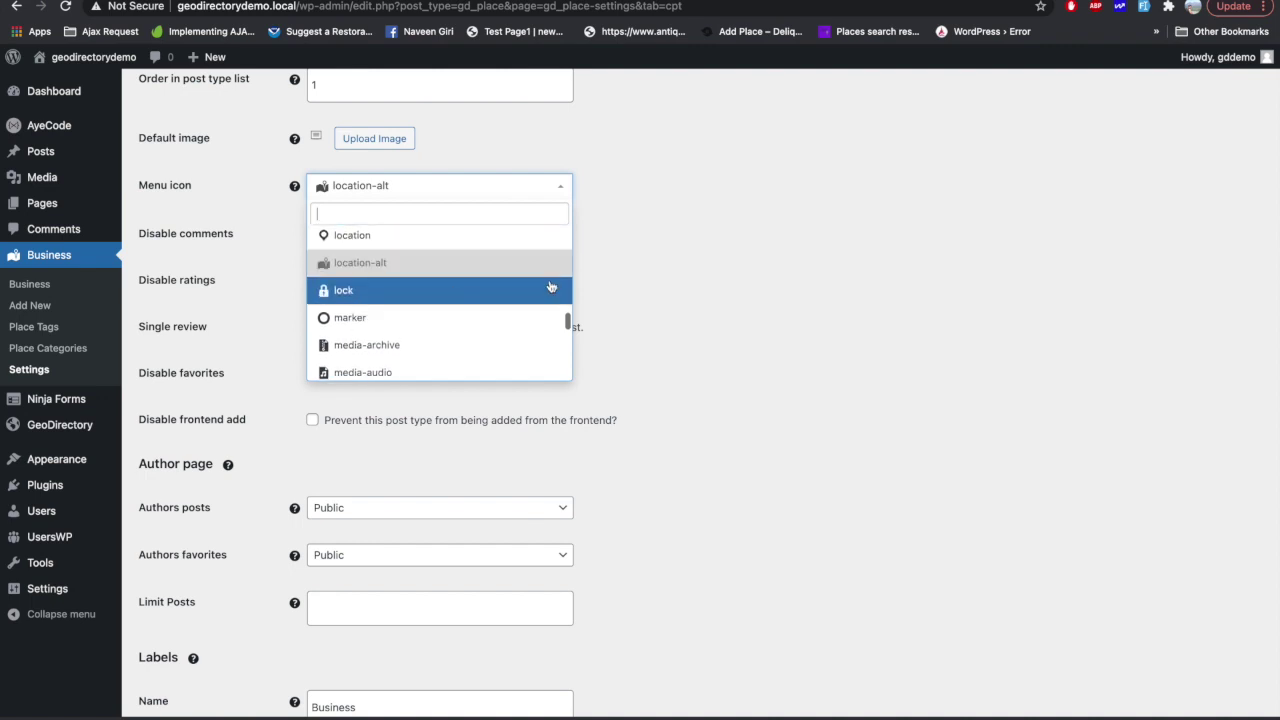
pyautogui.click(662, 294)
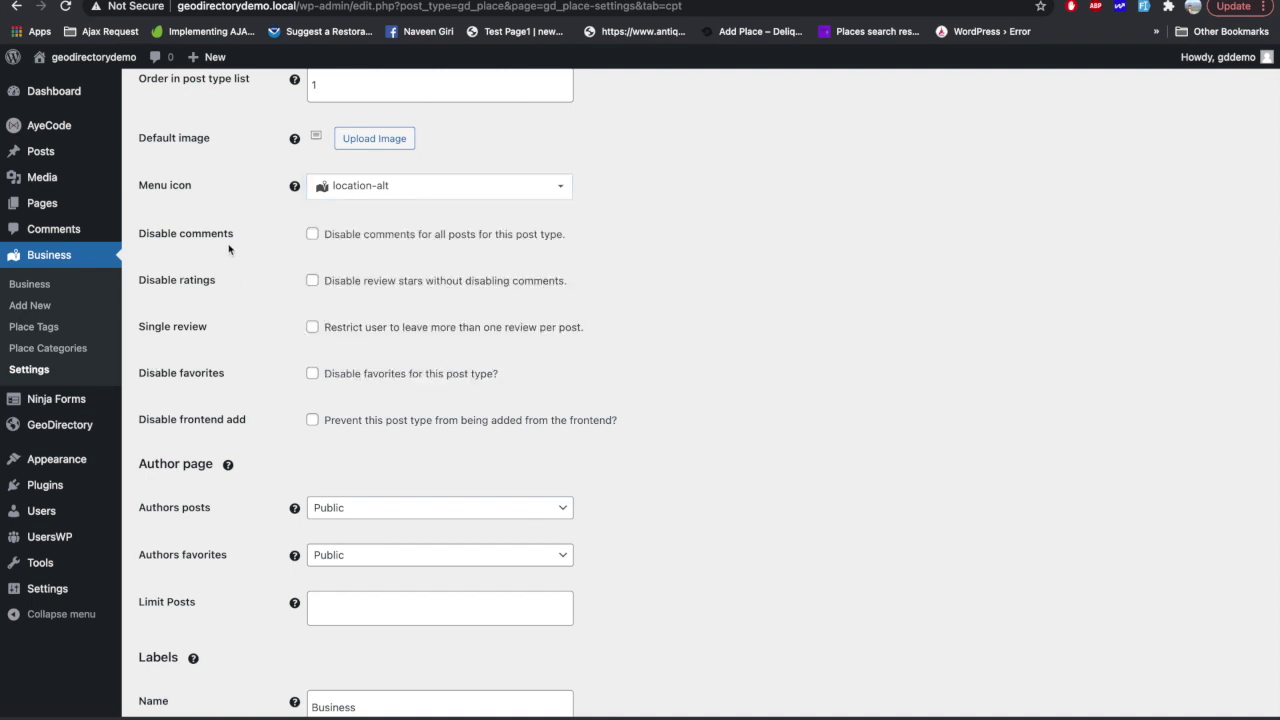
# Review the post type's labels, SEO overrides and template page settings, and save the general settings.
pyautogui.scroll(-5, 306, 530)
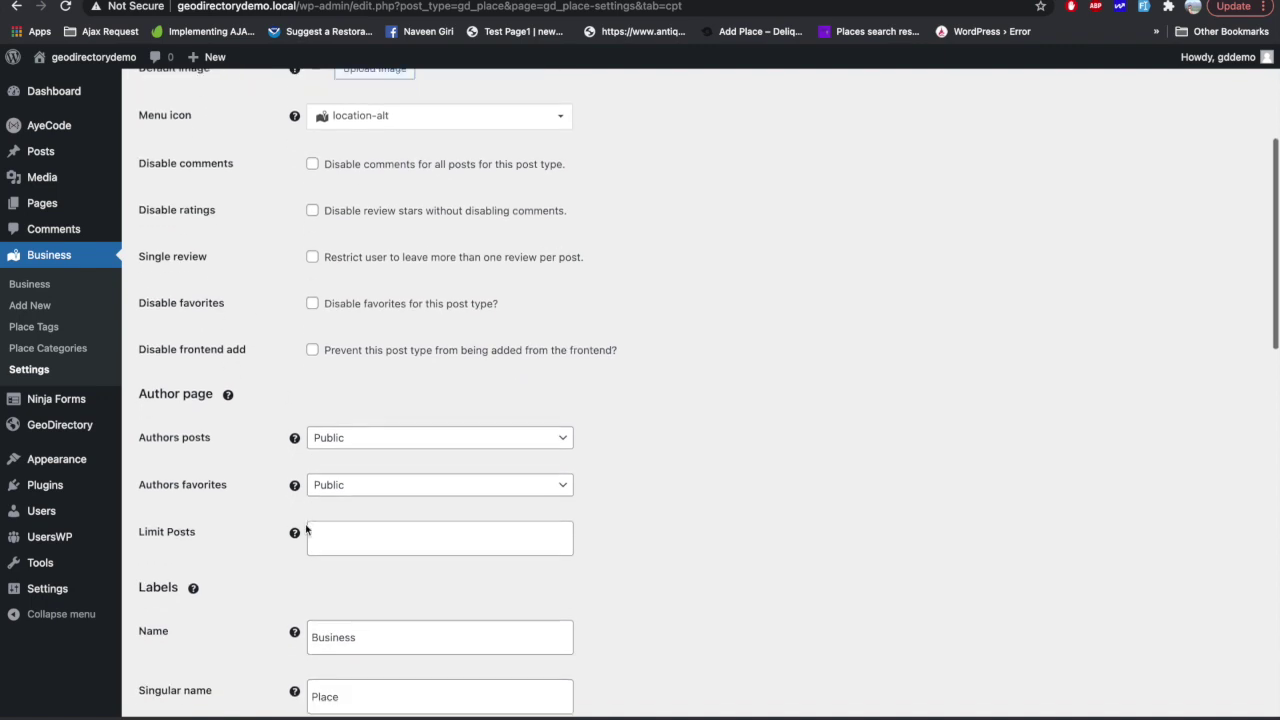
pyautogui.scroll(-10, 306, 530)
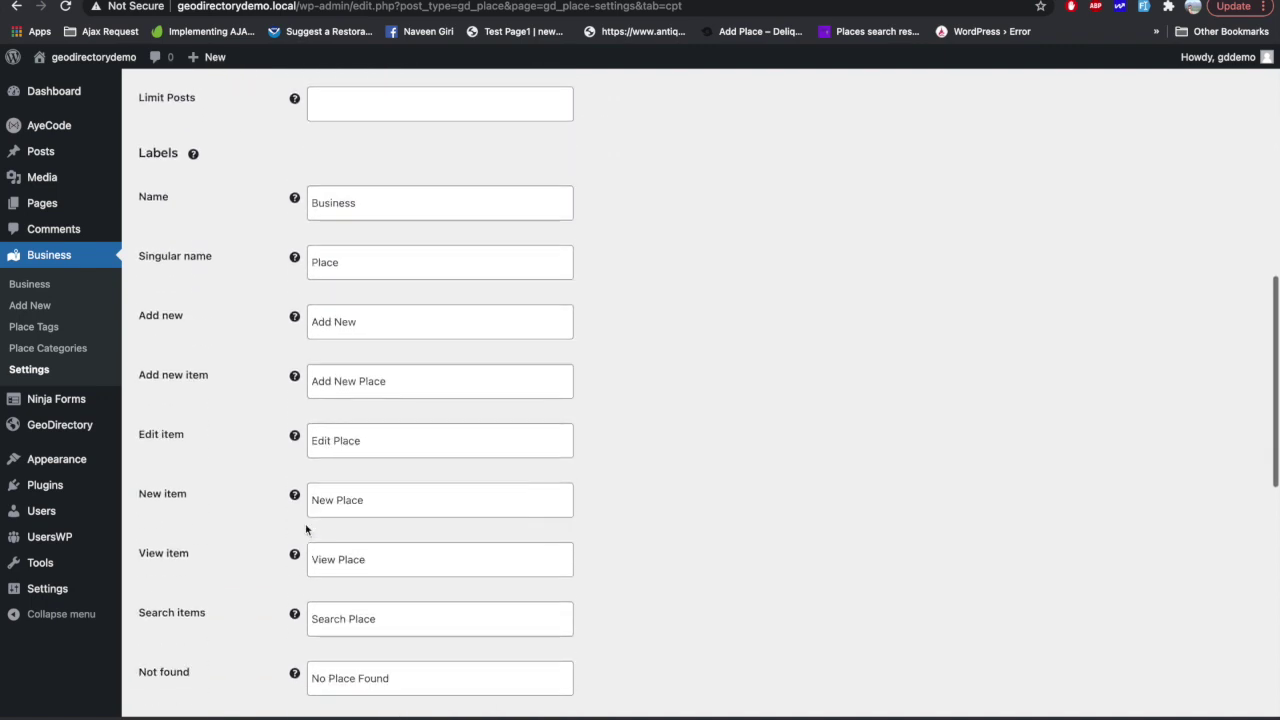
pyautogui.scroll(-3, 306, 530)
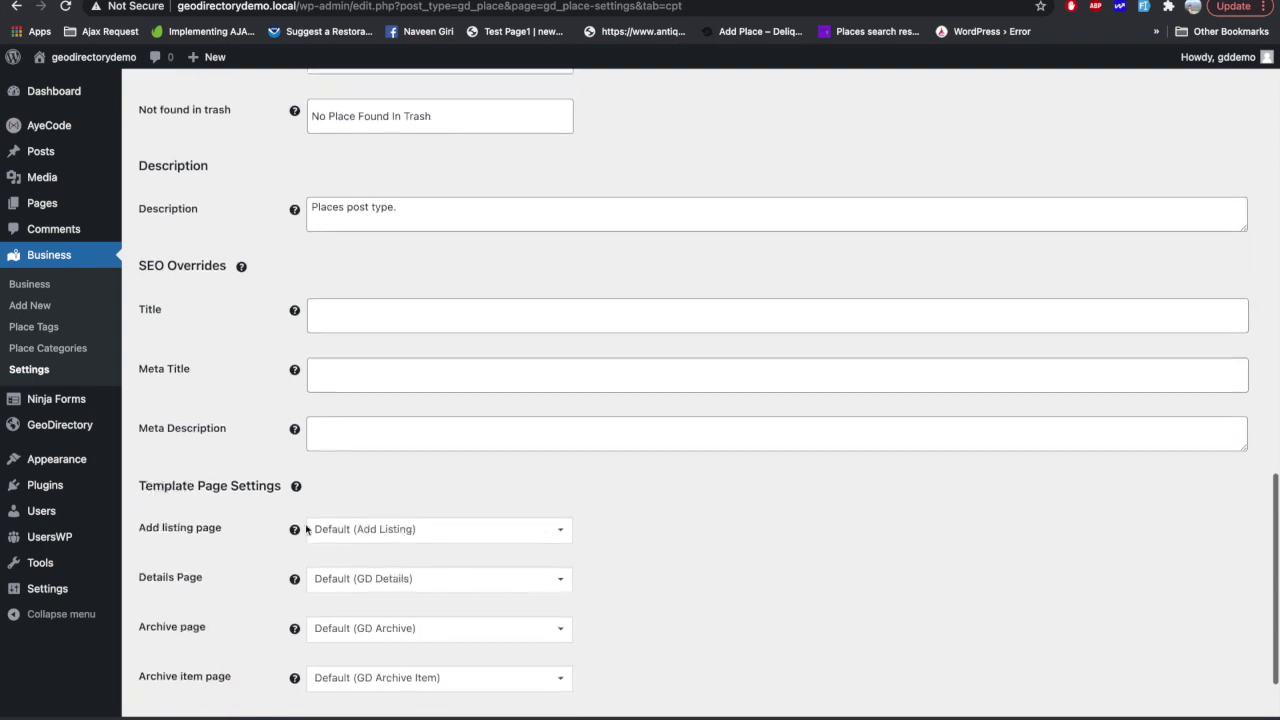
pyautogui.moveTo(140, 168); pyautogui.dragTo(382, 336)
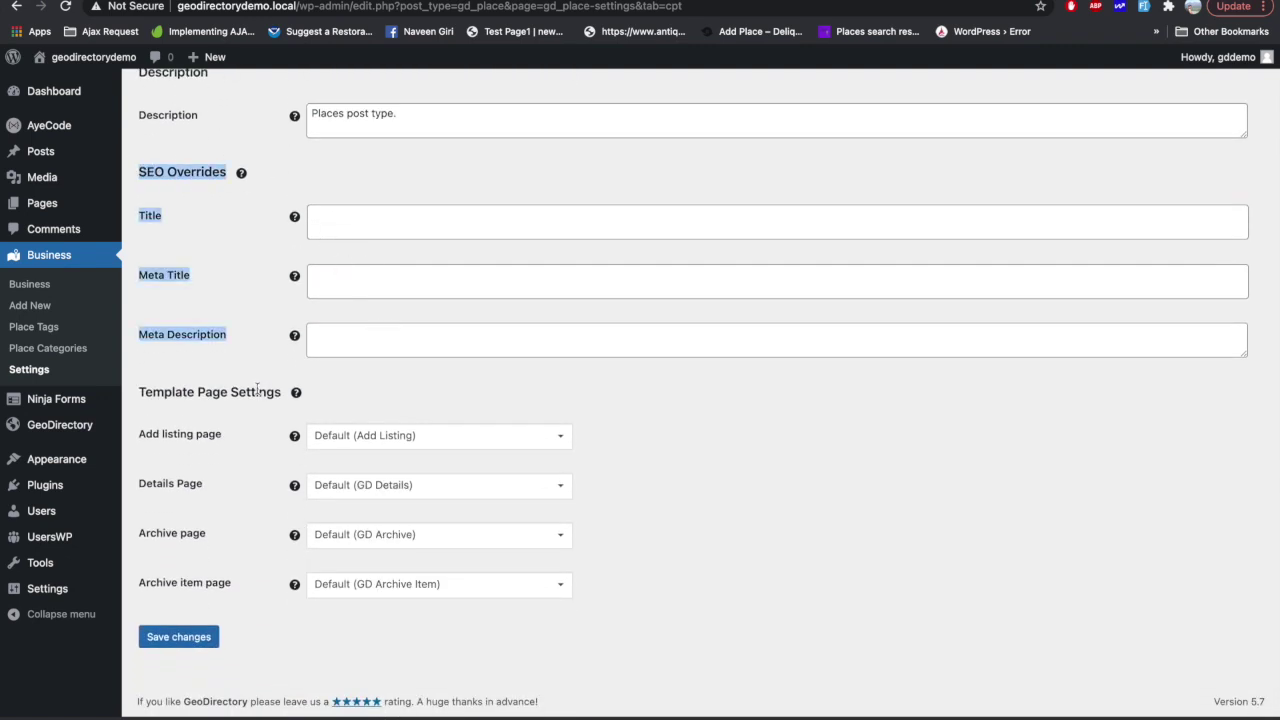
pyautogui.click(334, 412)
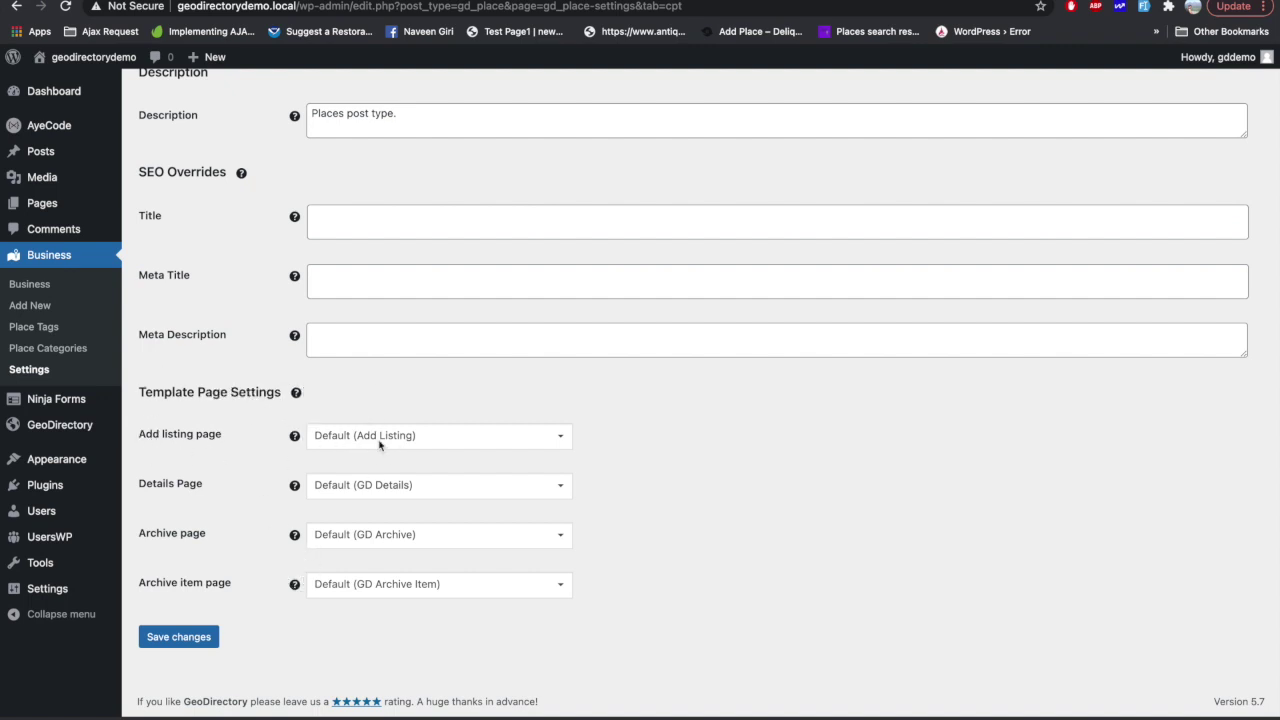
pyautogui.click(190, 638)
pyautogui.scroll(5, 306, 449)
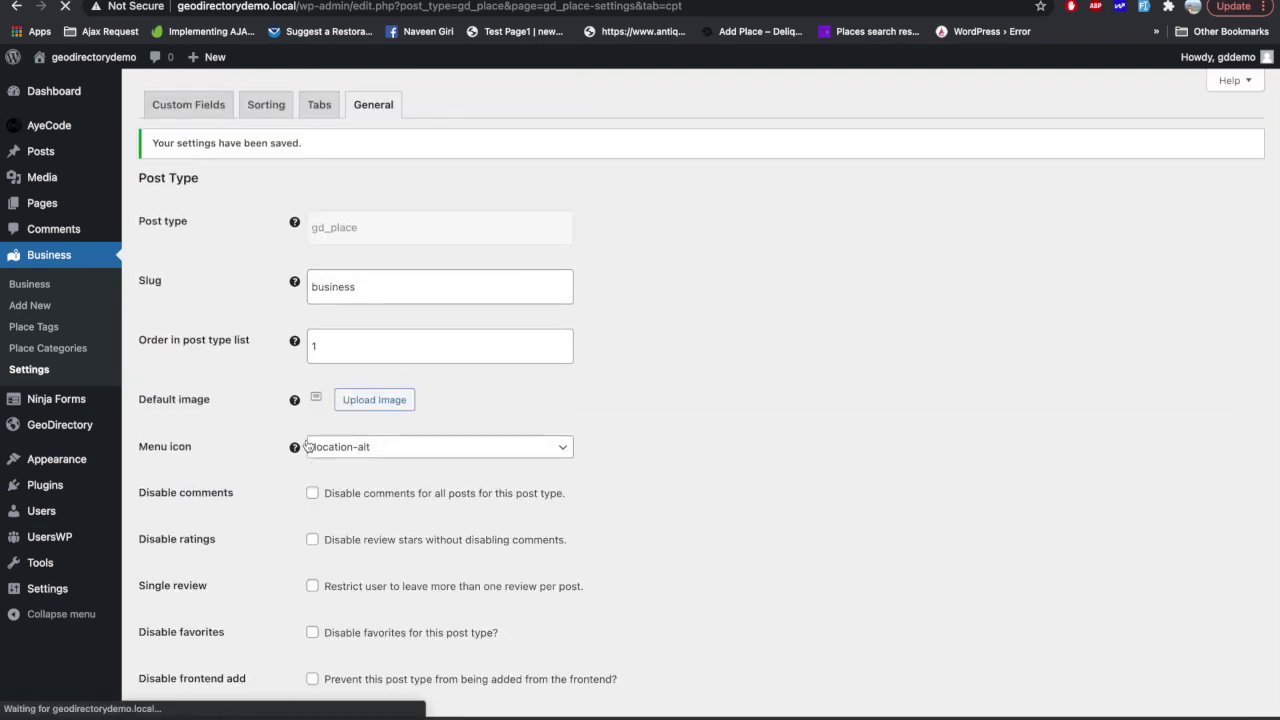